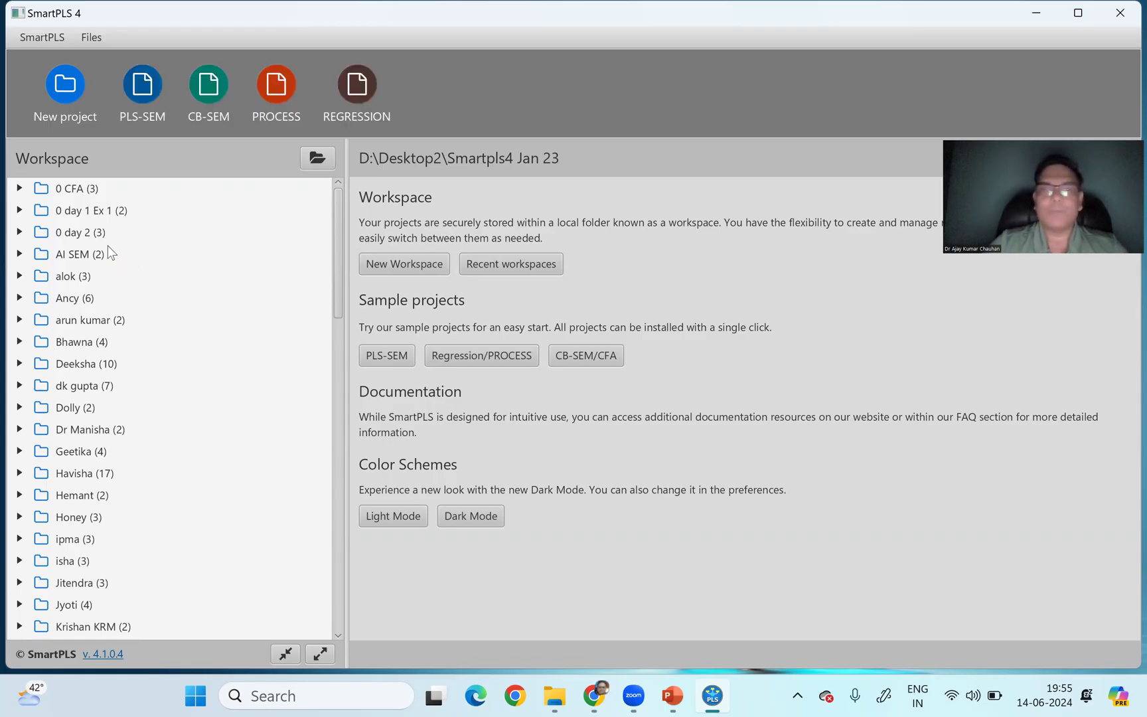
- Open the pls-sem CFA model from the 0 CFA project
click(20, 189)
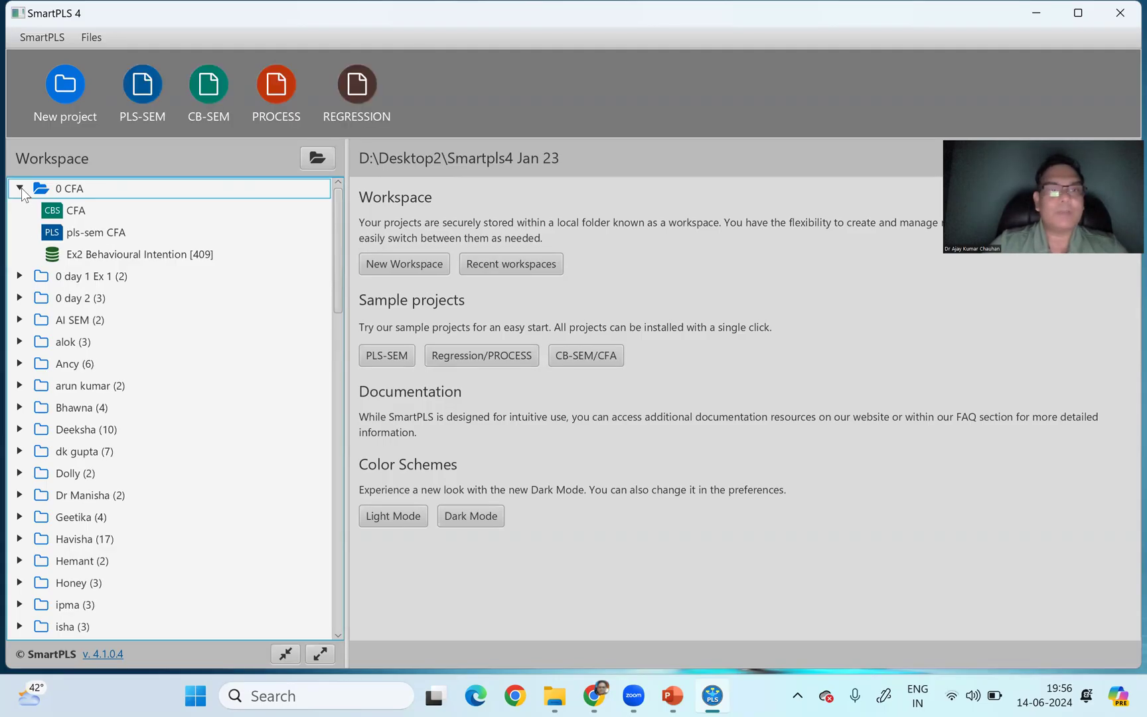
click(106, 234)
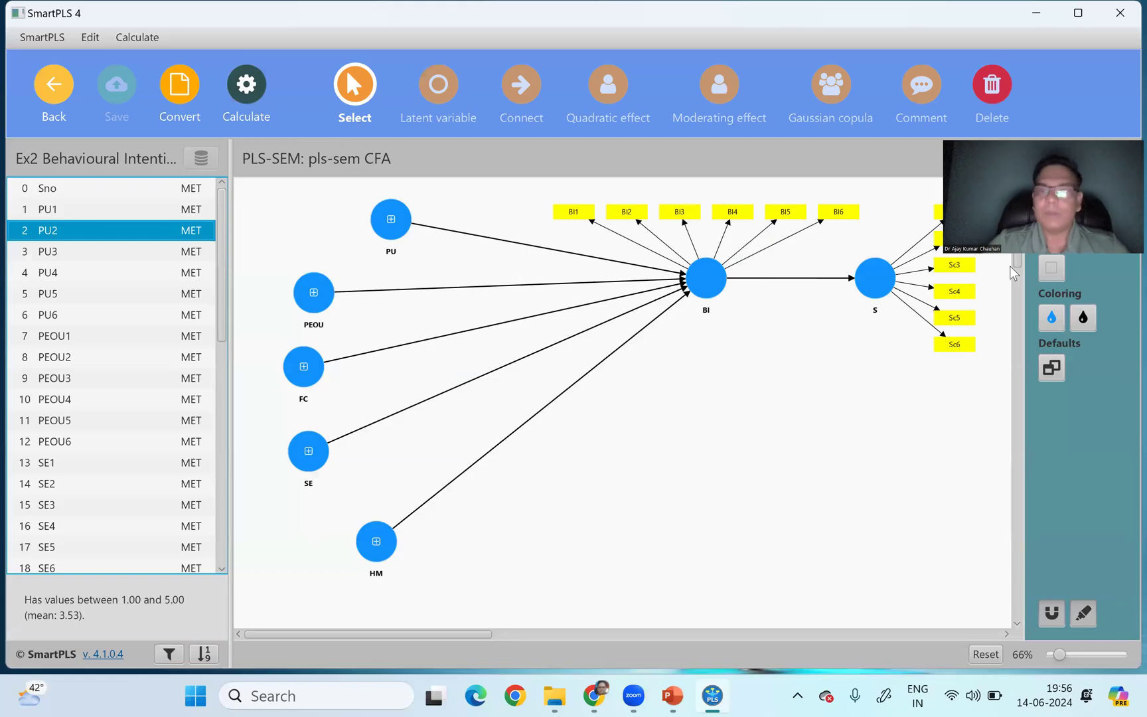
click(715, 299)
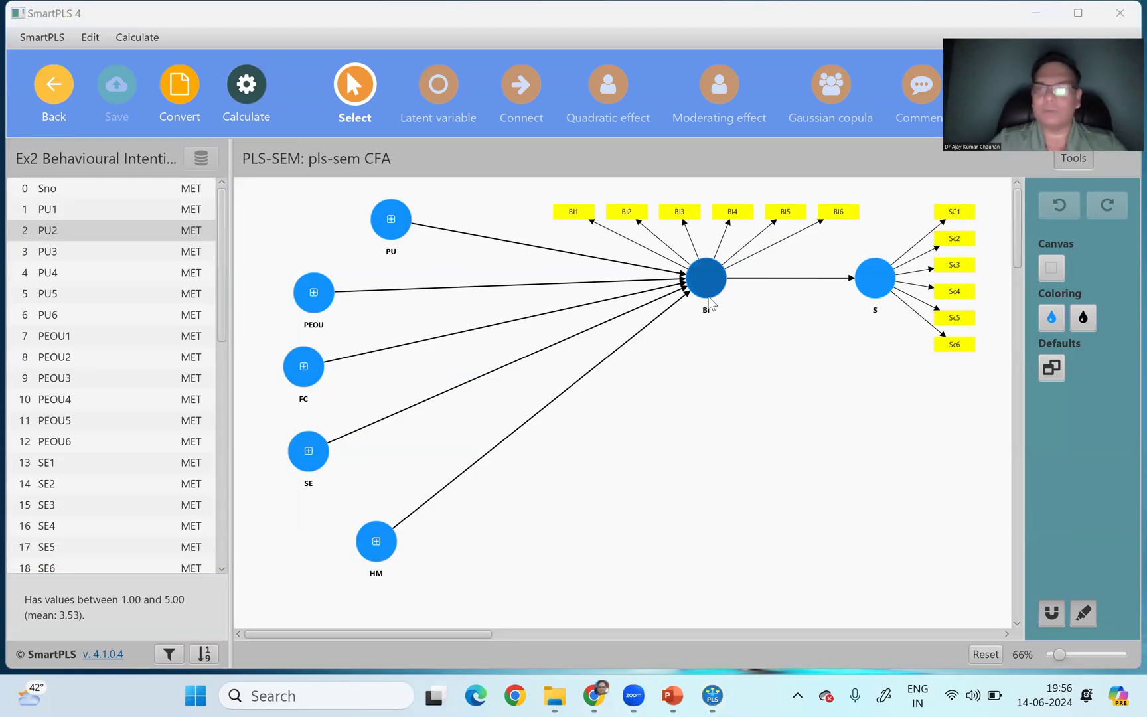
click(500, 210)
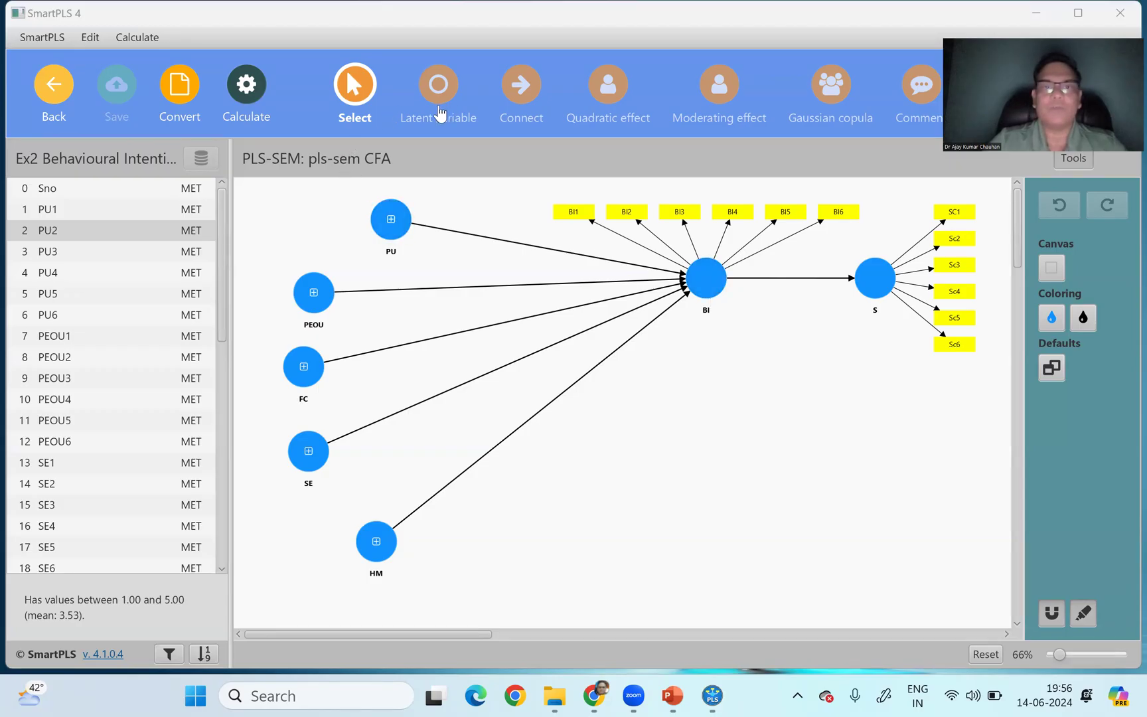
- Move the BI and S constructs lower on the canvas and line up indicators BI1 to BI6 in an even row above BI
drag(706, 278, 690, 398)
drag(875, 279, 872, 397)
drag(554, 324, 616, 261)
drag(606, 328, 666, 267)
drag(654, 327, 708, 265)
drag(716, 326, 760, 263)
drag(772, 322, 802, 263)
click(830, 325)
drag(823, 324, 849, 263)
click(515, 356)
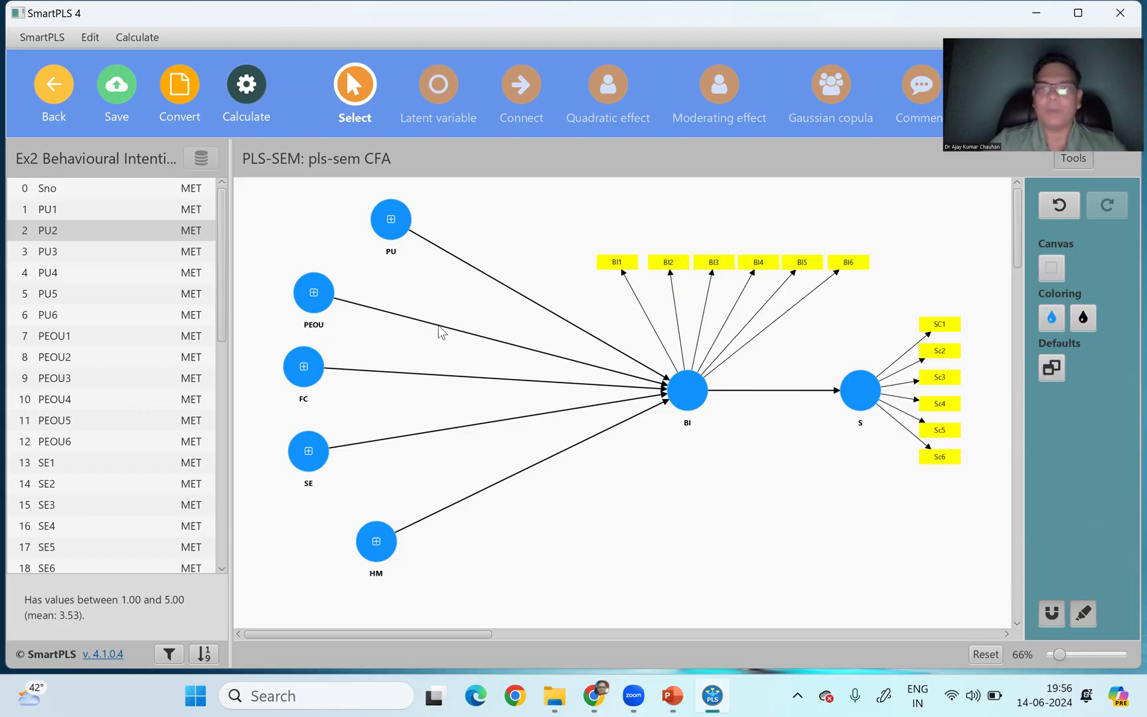
- Reposition the HM, SE, FC, PEOU and PU constructs slightly to tidy the predictor side of the model
drag(377, 541, 415, 543)
drag(308, 451, 326, 461)
drag(307, 386, 304, 397)
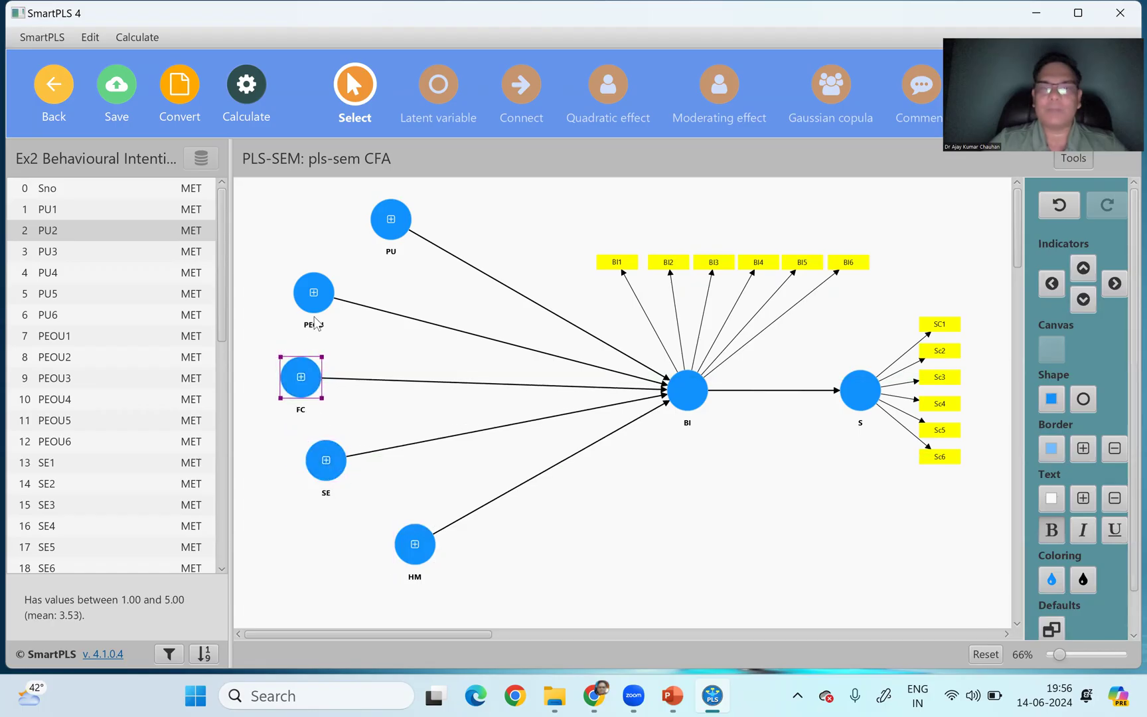
drag(313, 292, 315, 293)
drag(390, 219, 392, 225)
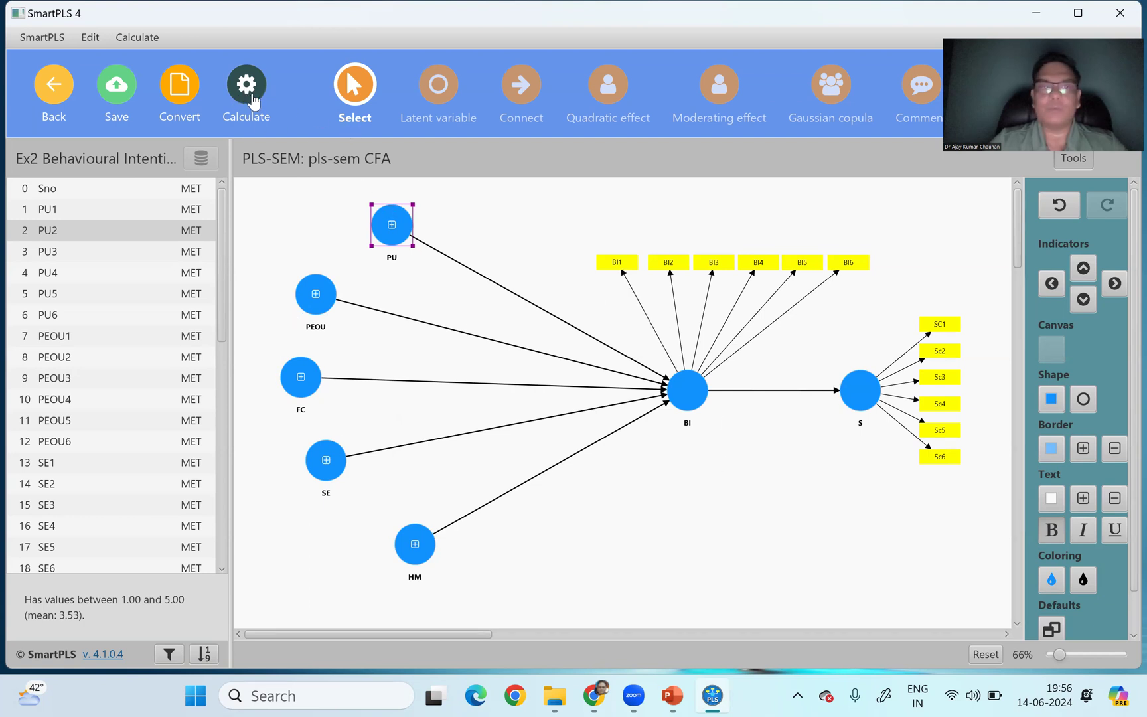
- Run the Consistent PLS-SEM algorithm with the path weighting scheme and standardized results, and open its full report
click(252, 96)
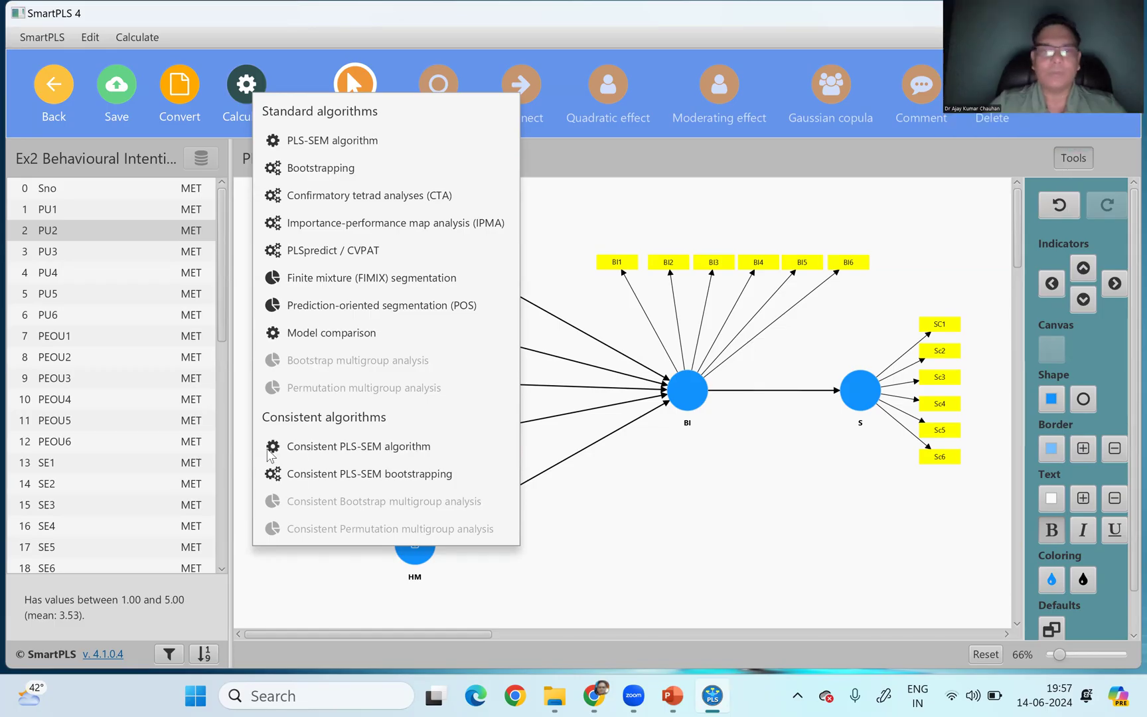
click(244, 92)
click(244, 91)
click(332, 442)
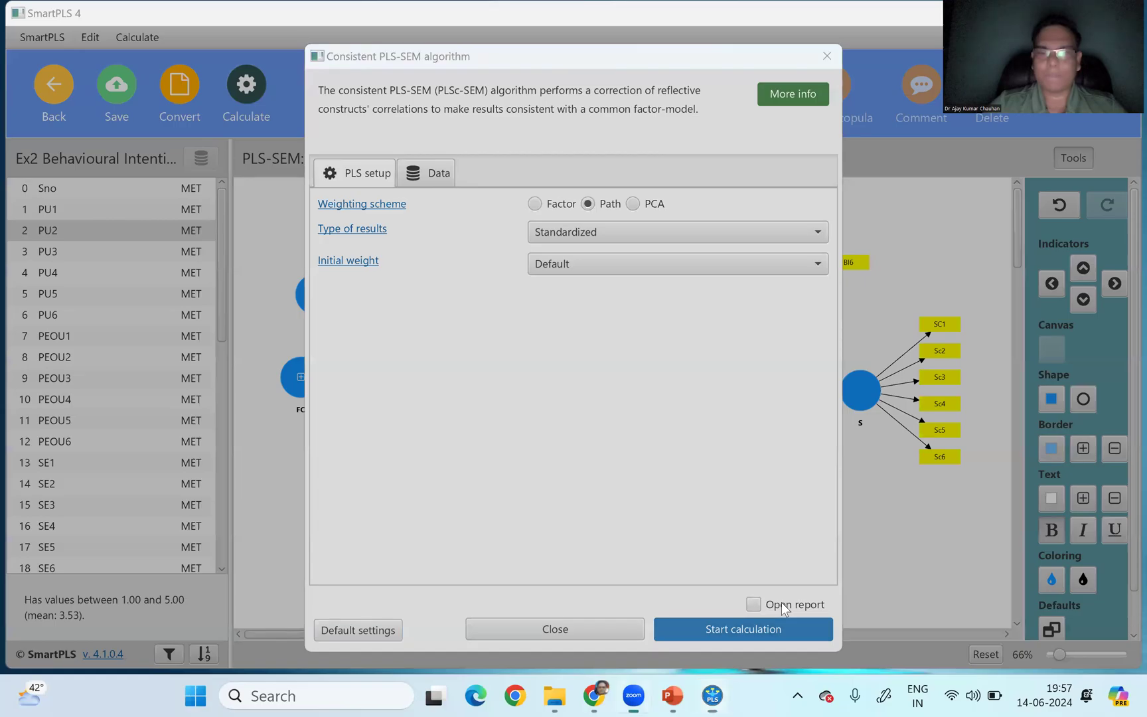
click(780, 623)
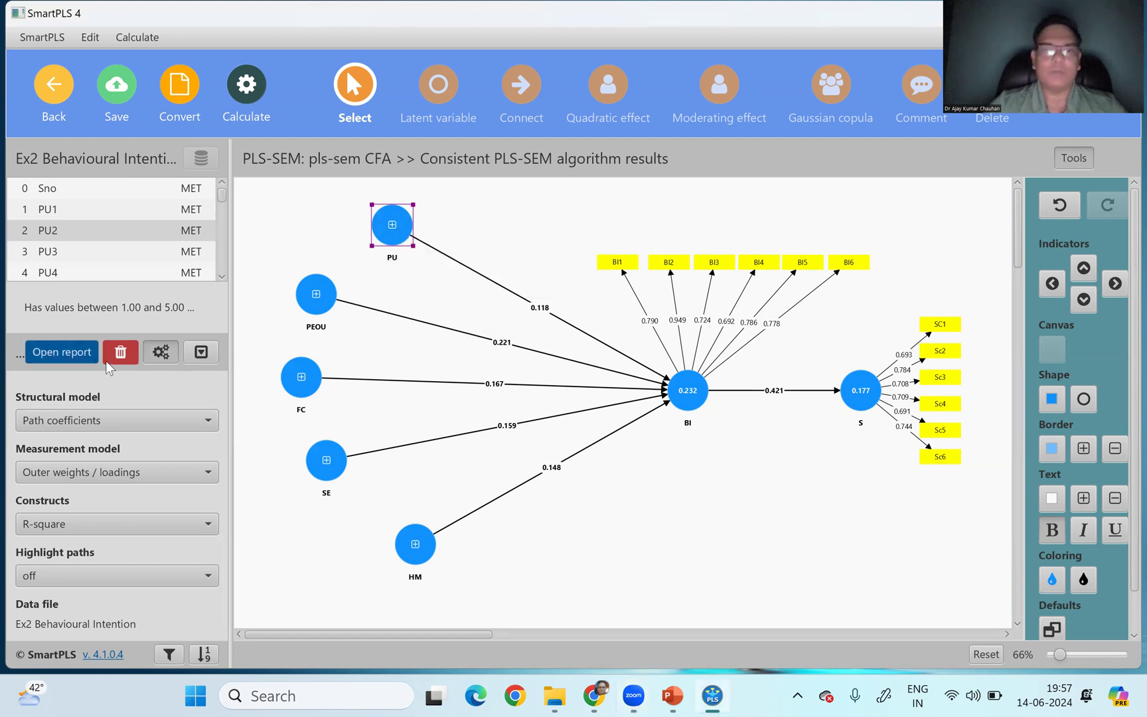
click(67, 350)
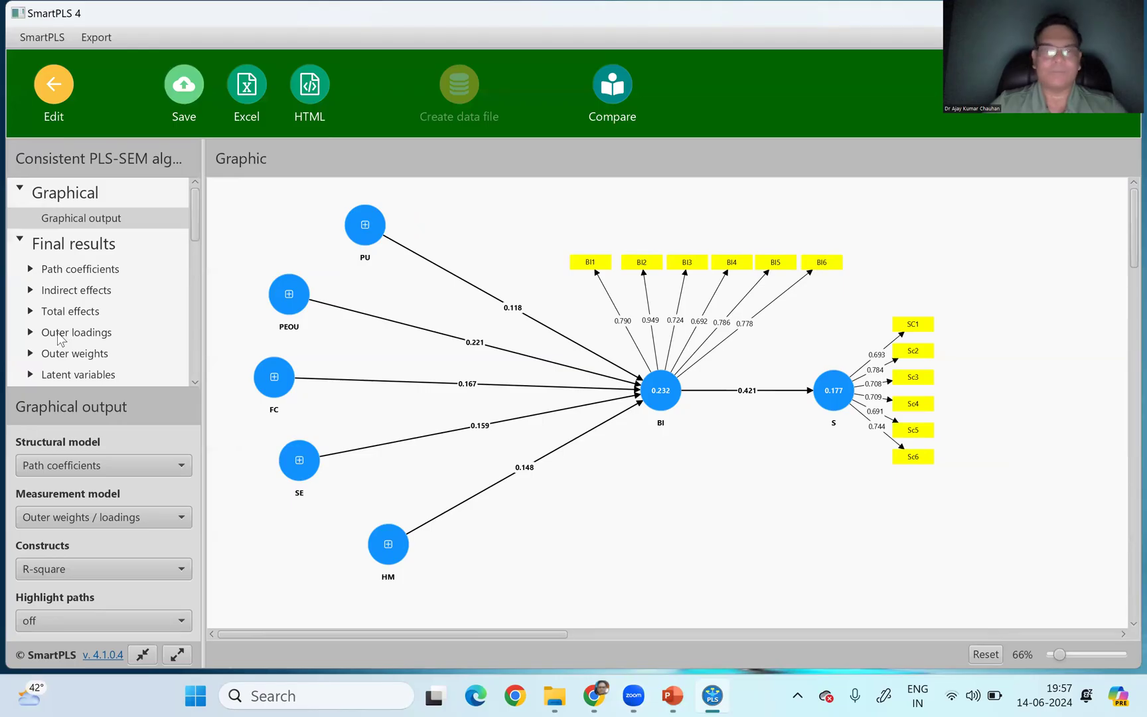
- Examine the outer loadings matrix for all indicators, checking the low loadings such as PU1 and PEOU6
click(67, 332)
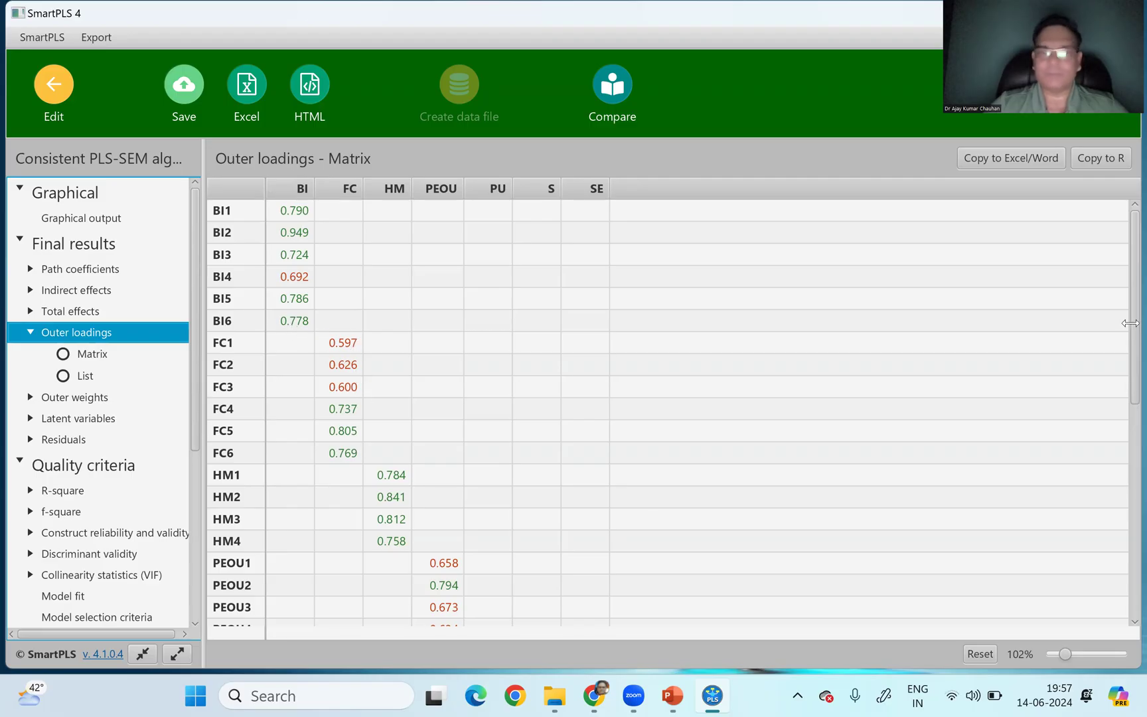
click(1123, 262)
scroll(1123, 317, down, 3)
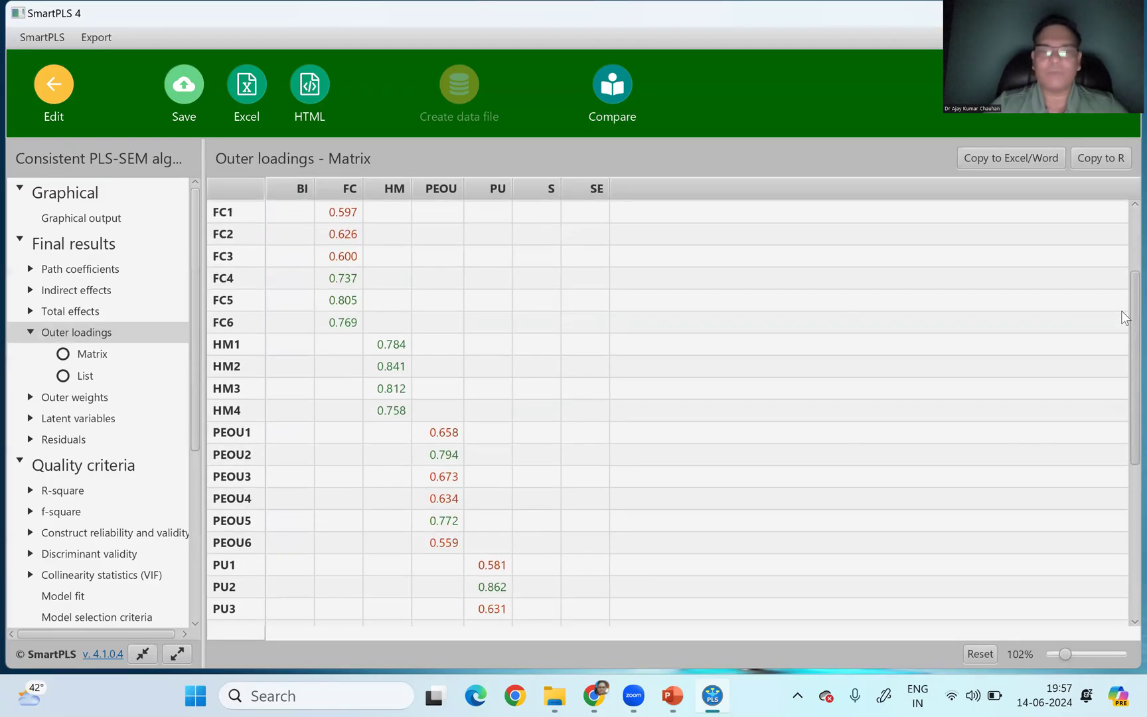
scroll(1121, 310, down, 2)
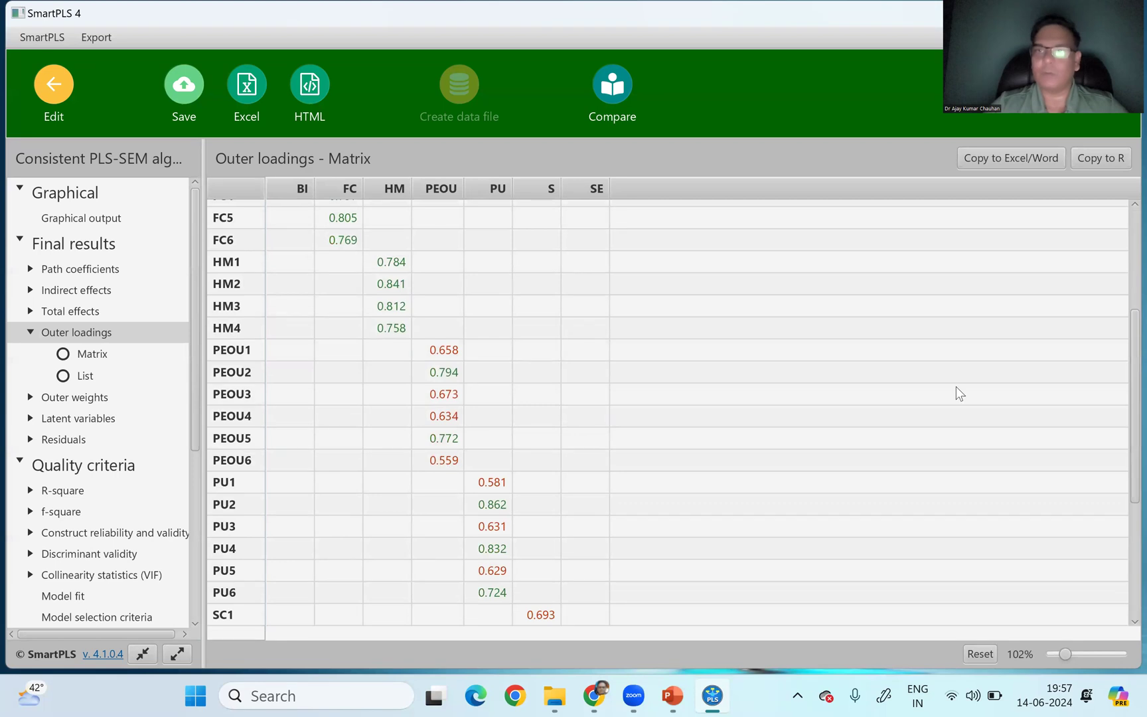
drag(1130, 373, 1124, 454)
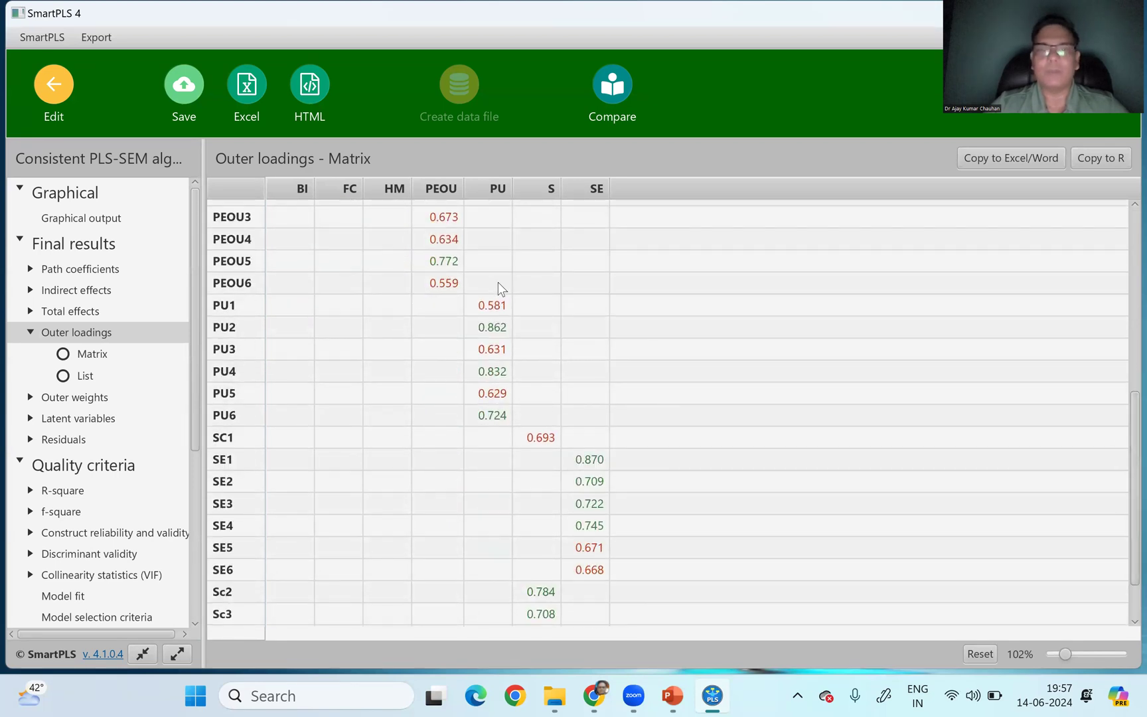
click(498, 305)
click(241, 312)
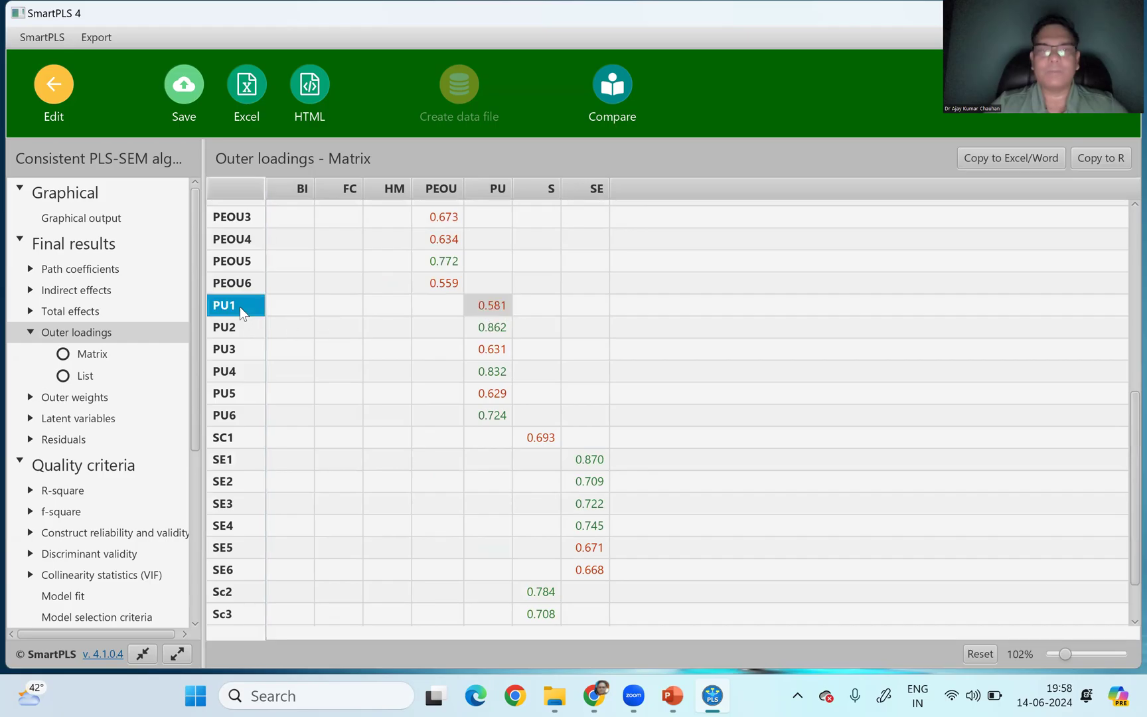
click(448, 285)
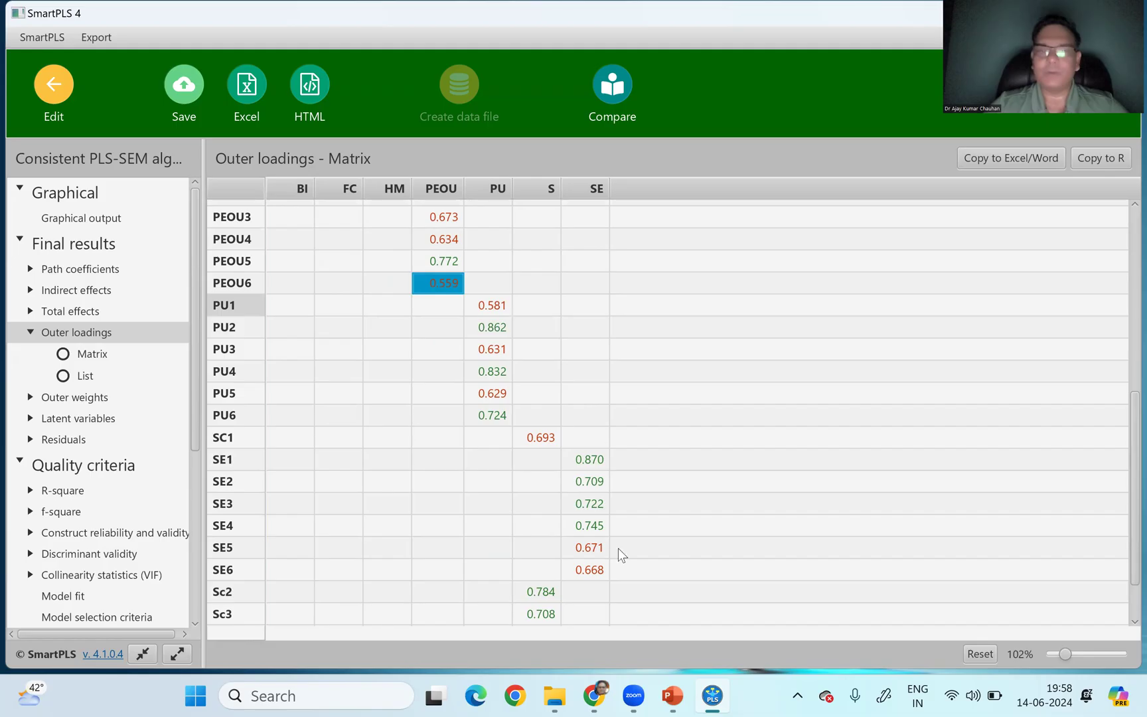
drag(1124, 510, 1127, 209)
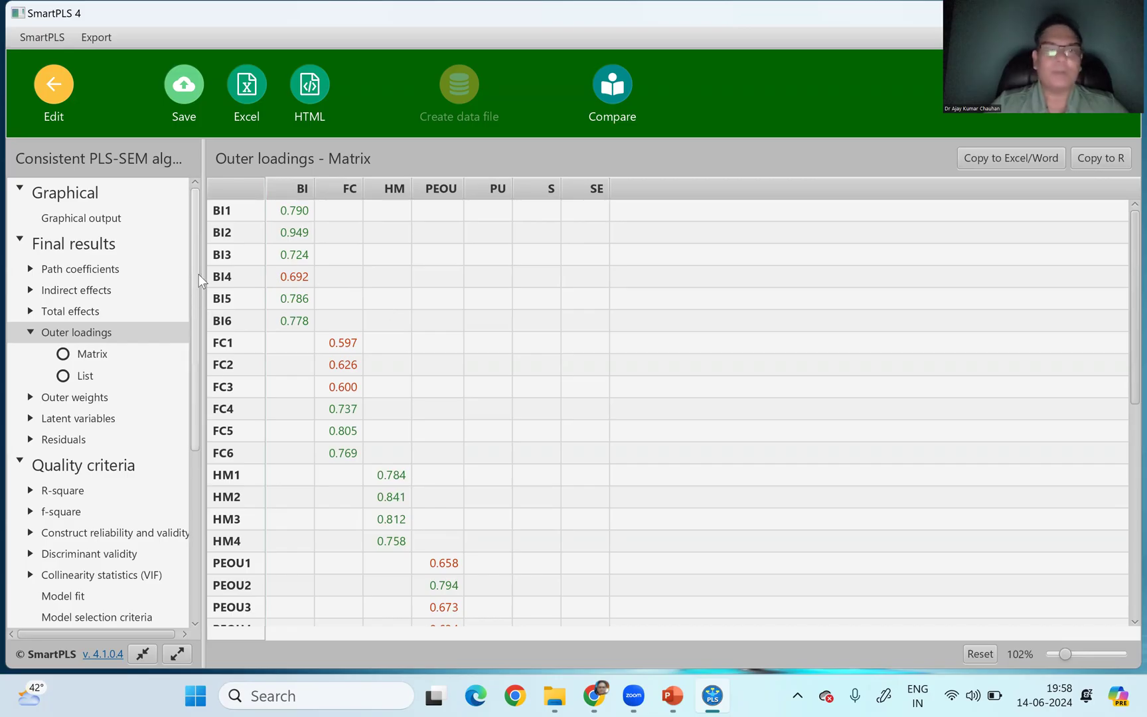
- Examine the construct reliability and validity overview, comparing the average variance extracted of FC and PEOU
scroll(100, 319, down, 5)
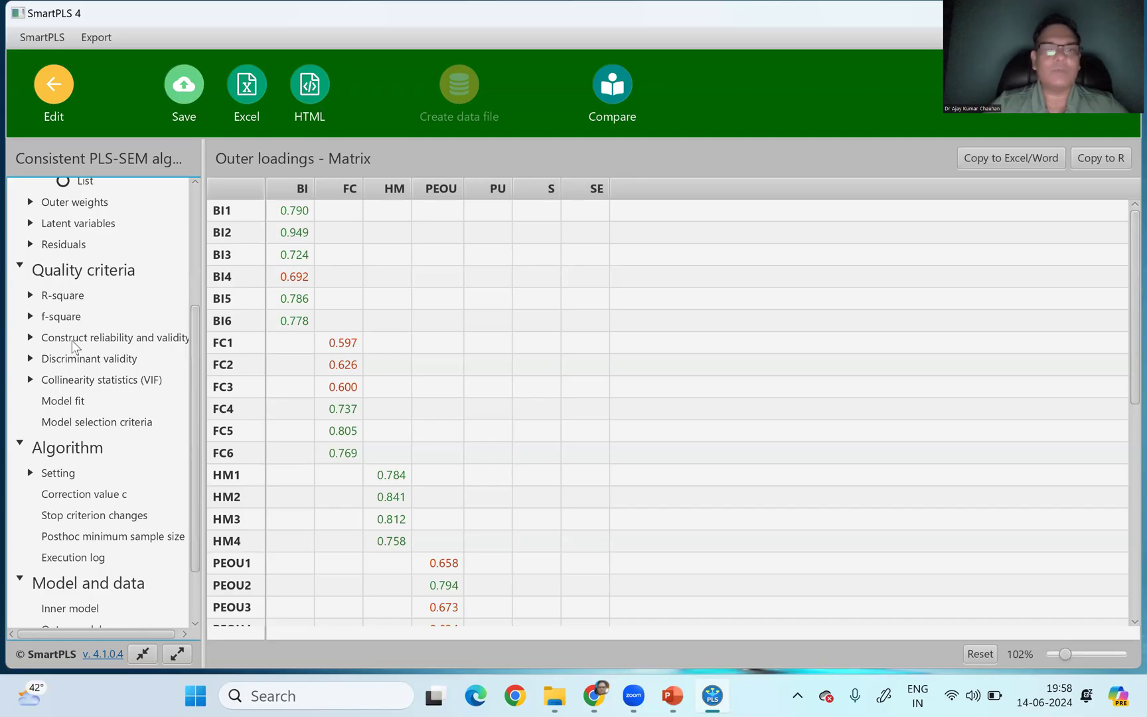
click(75, 338)
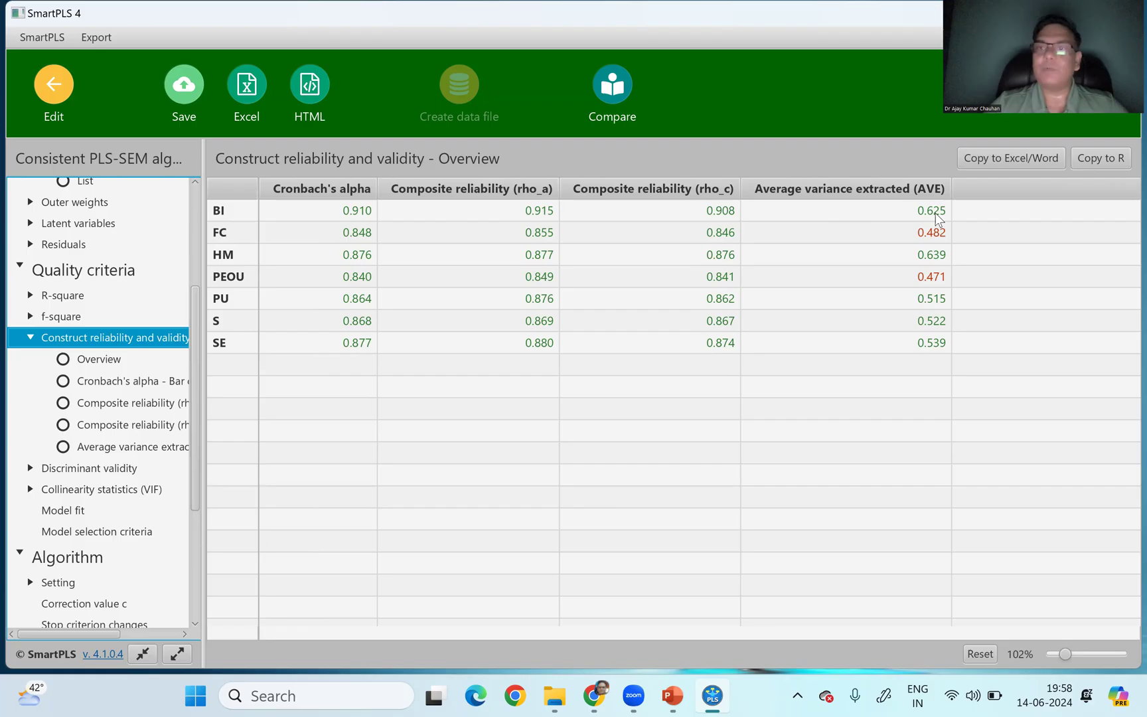
click(933, 236)
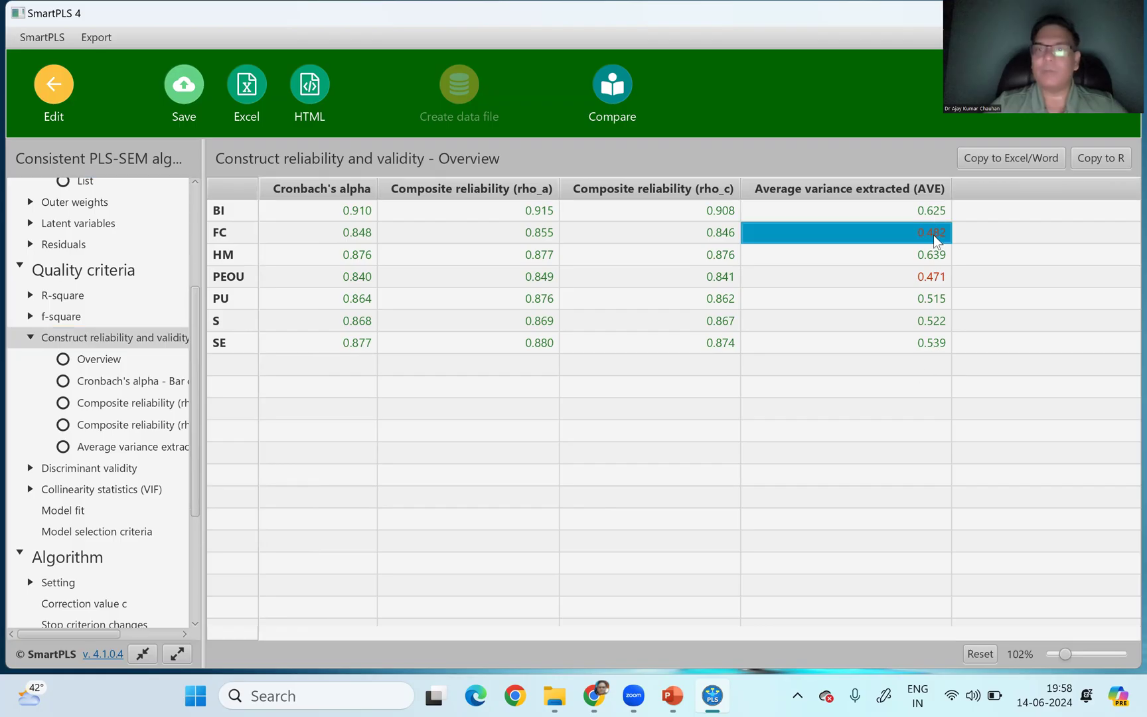
click(931, 273)
click(926, 235)
click(925, 277)
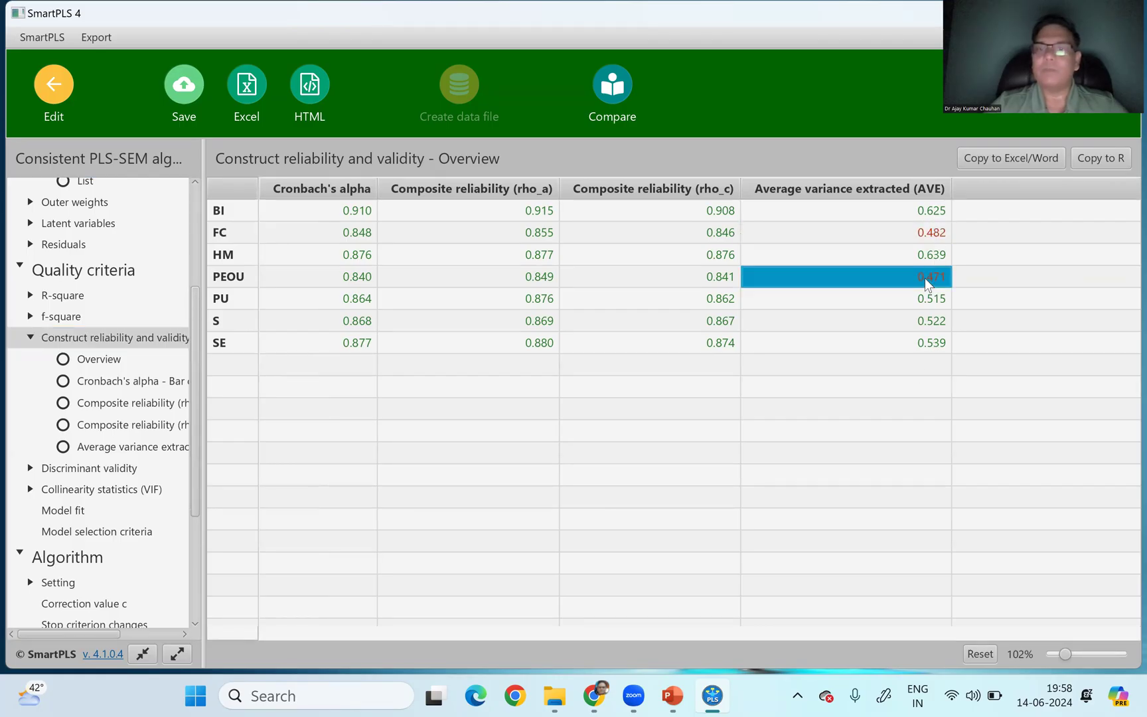
click(929, 234)
click(934, 277)
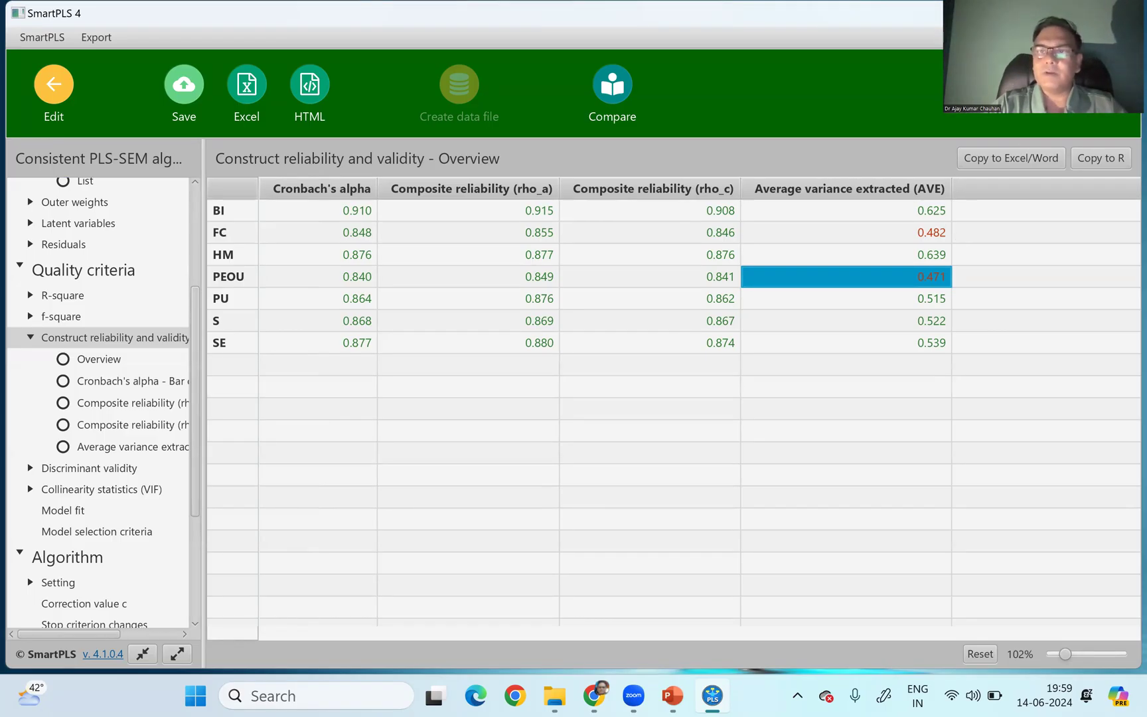
click(920, 183)
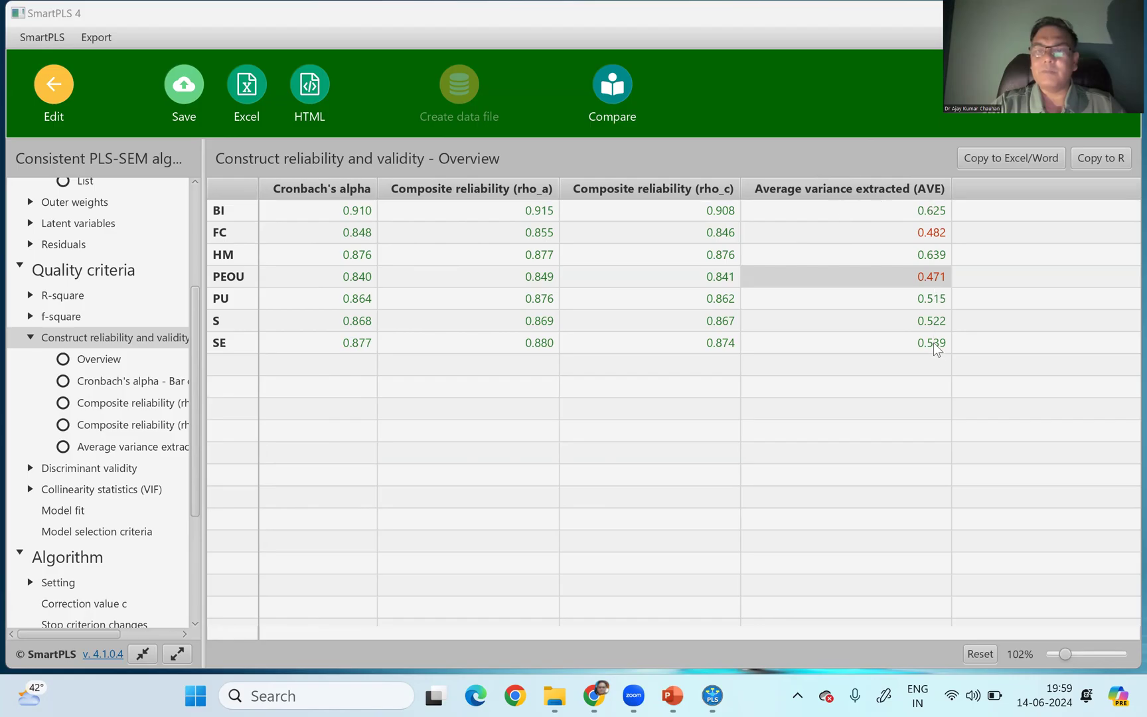
click(939, 233)
click(938, 278)
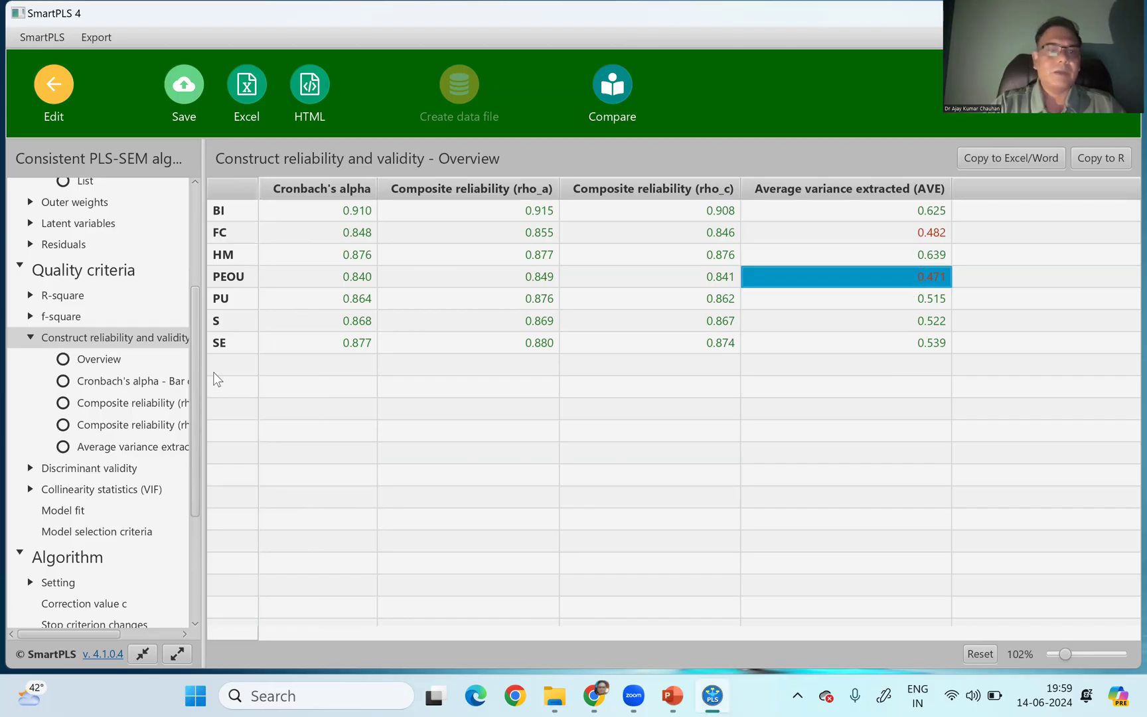
- View the heterotrait-monotrait ratio (HTMT) matrix in the discriminant validity results
drag(197, 364, 196, 465)
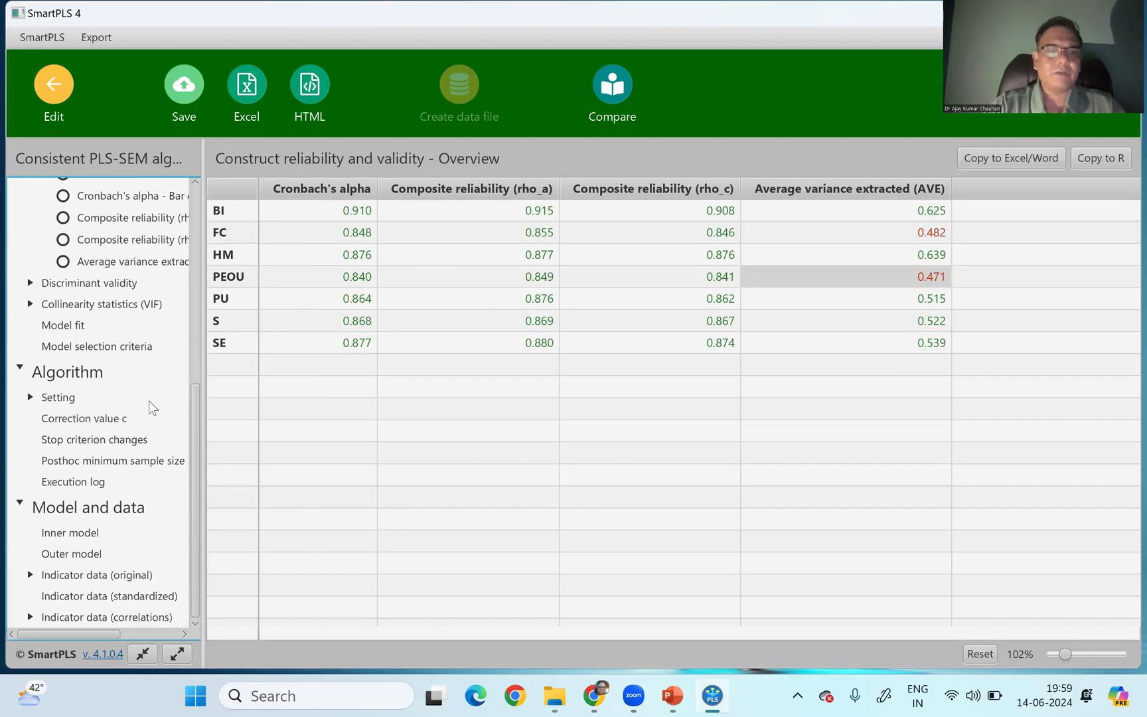
double_click(63, 285)
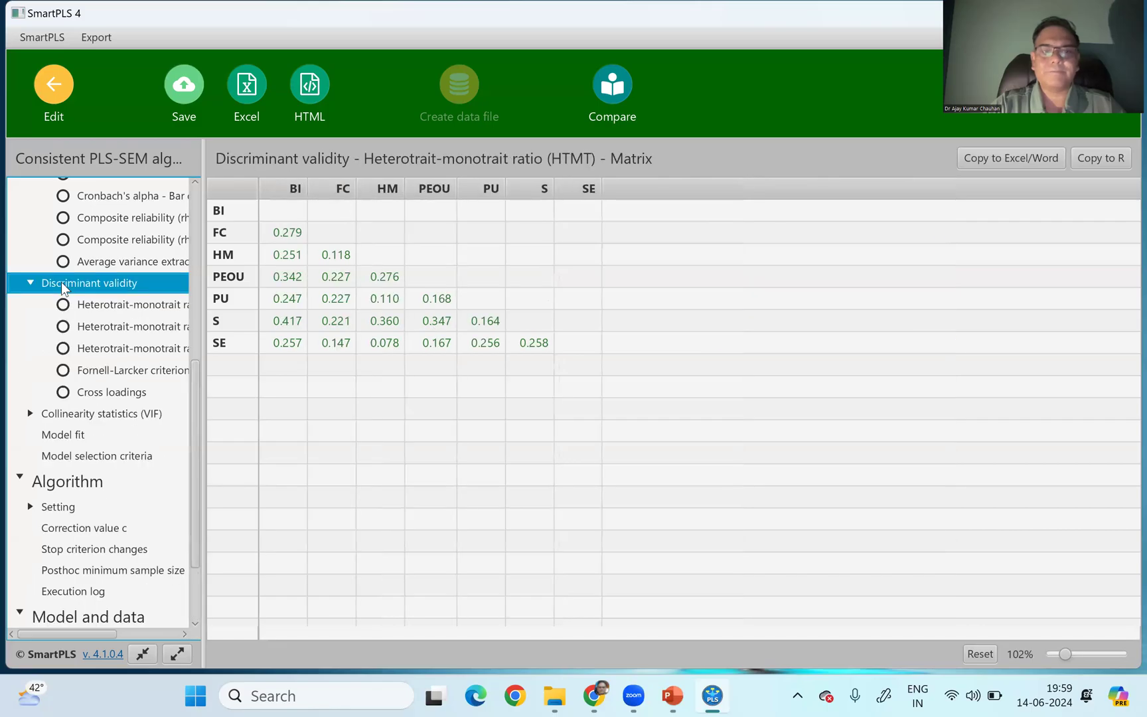
click(93, 304)
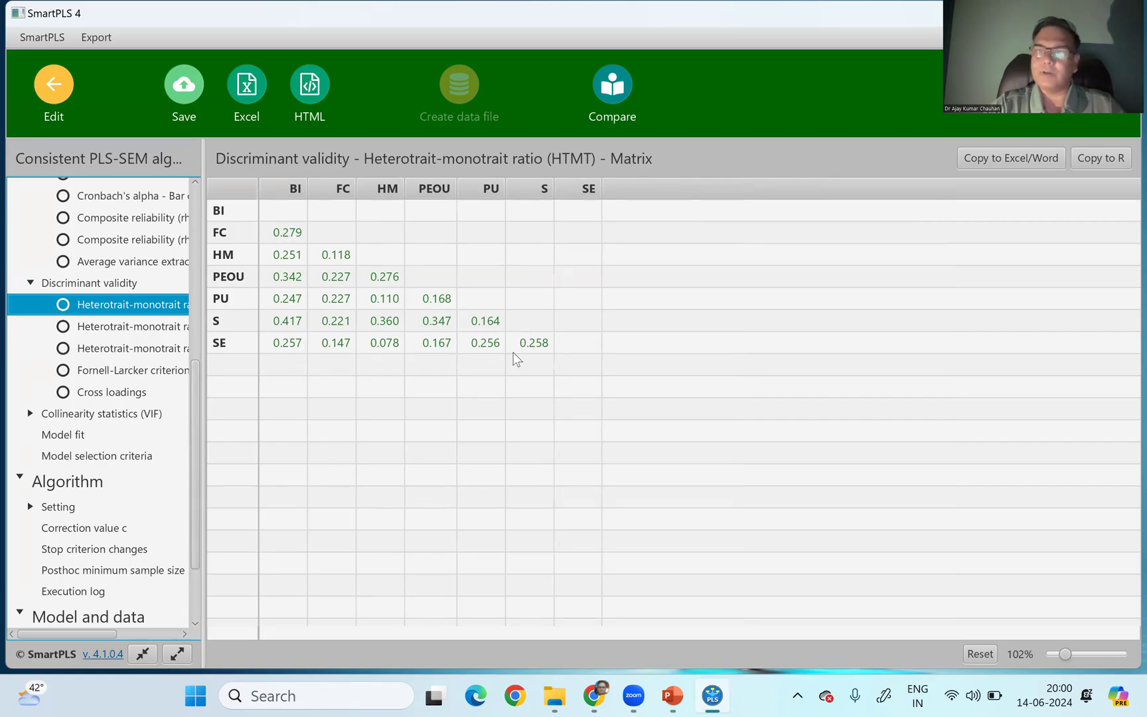
- Check the Fornell-Larcker criterion, comparing the diagonal values of BI, FC, HM and PEOU with their correlations
click(122, 376)
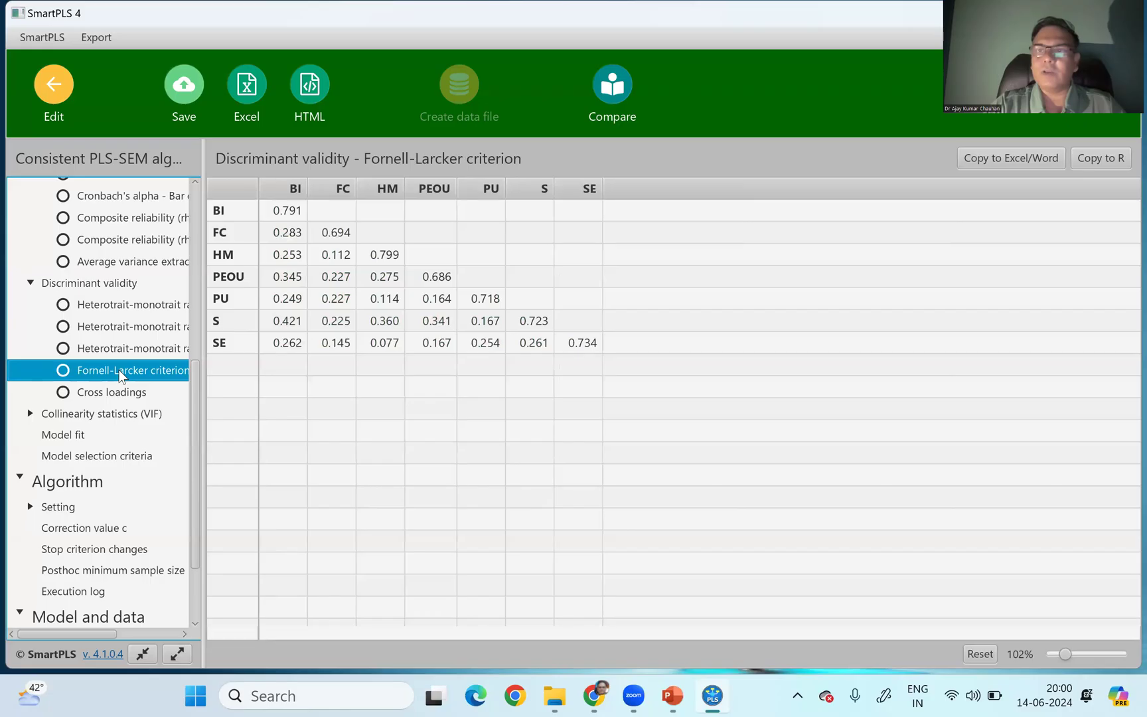
click(285, 212)
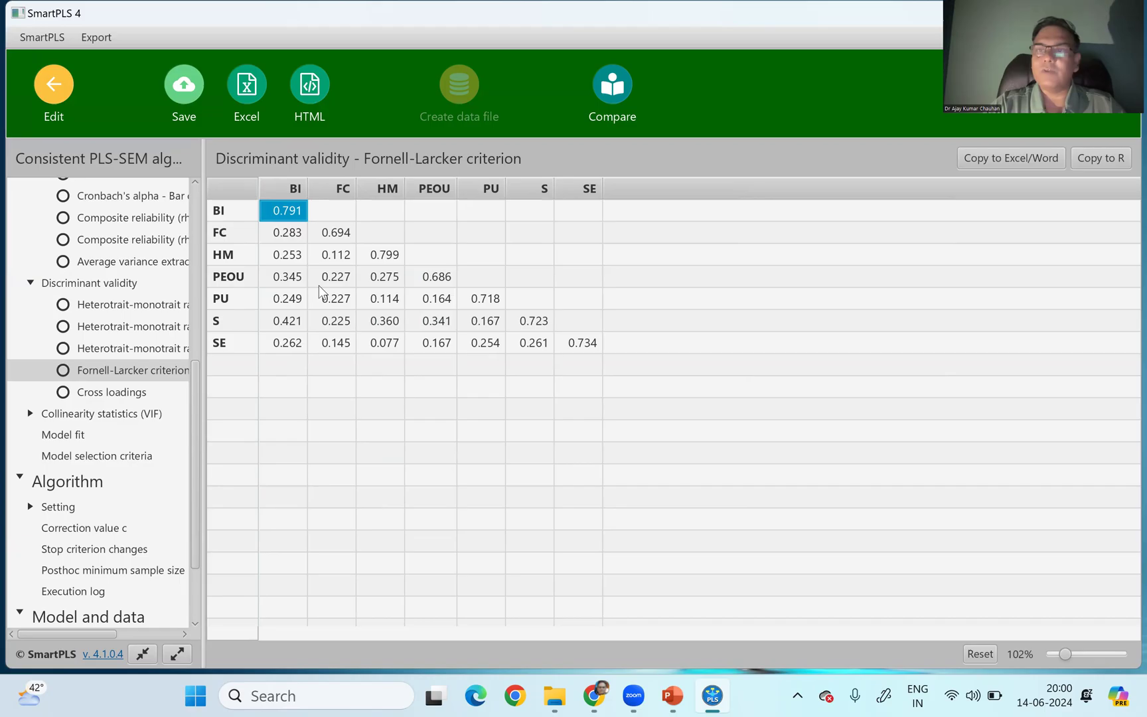
click(341, 238)
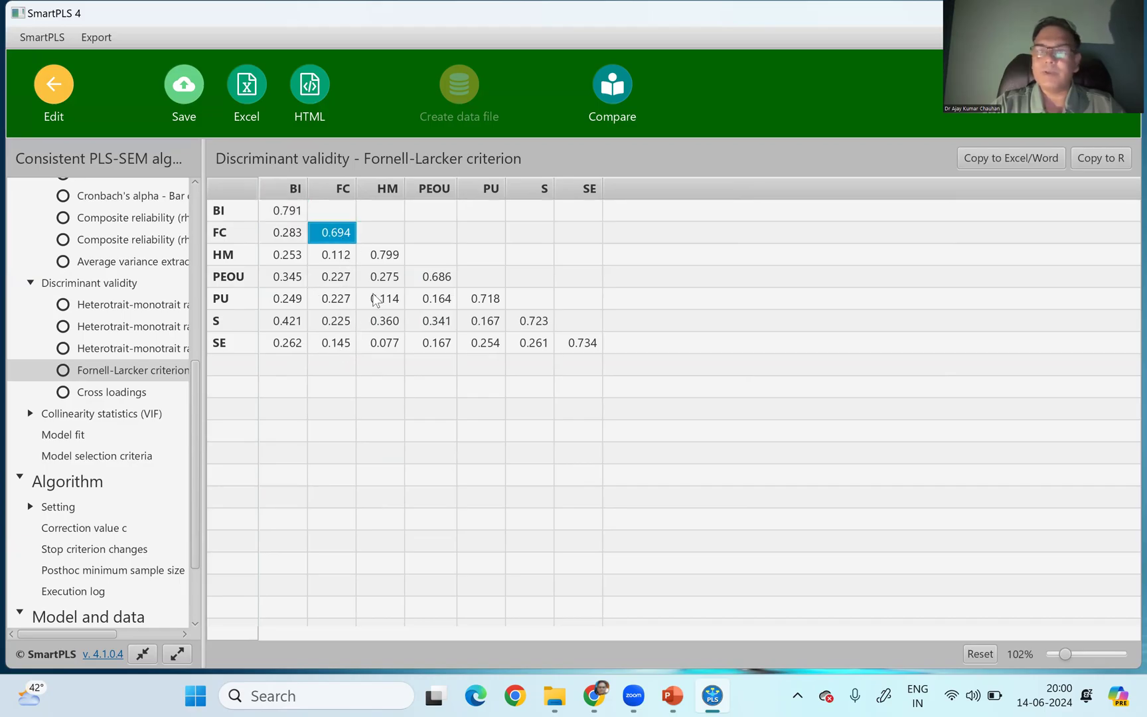
click(389, 264)
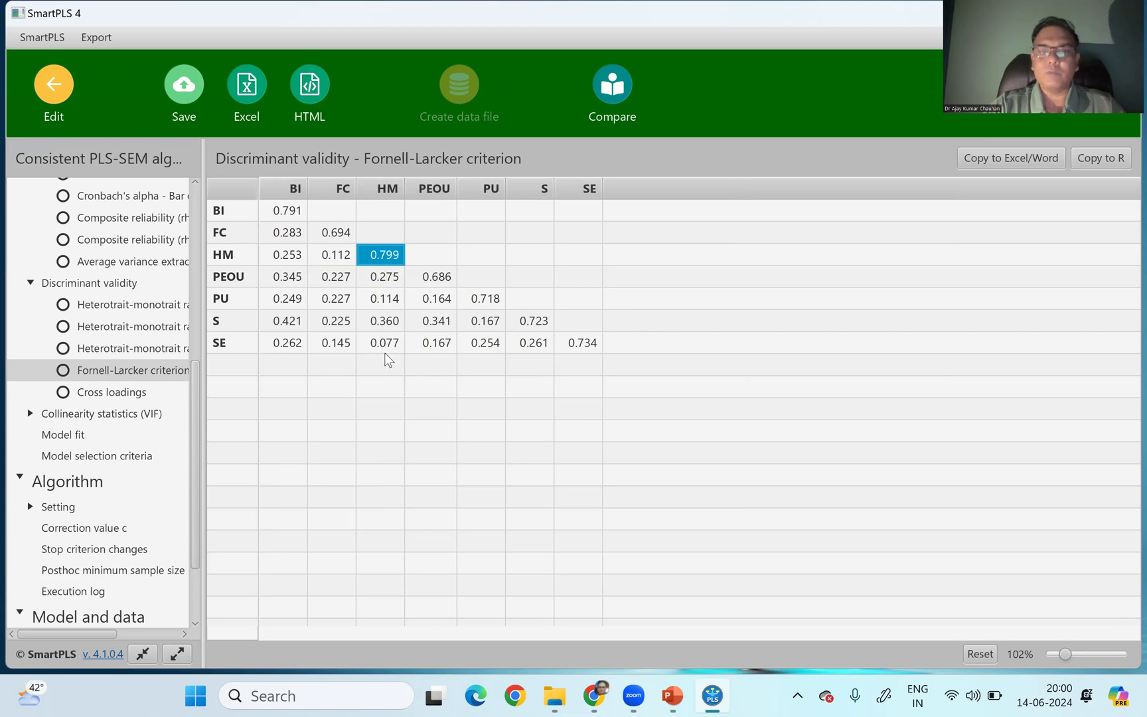
click(433, 276)
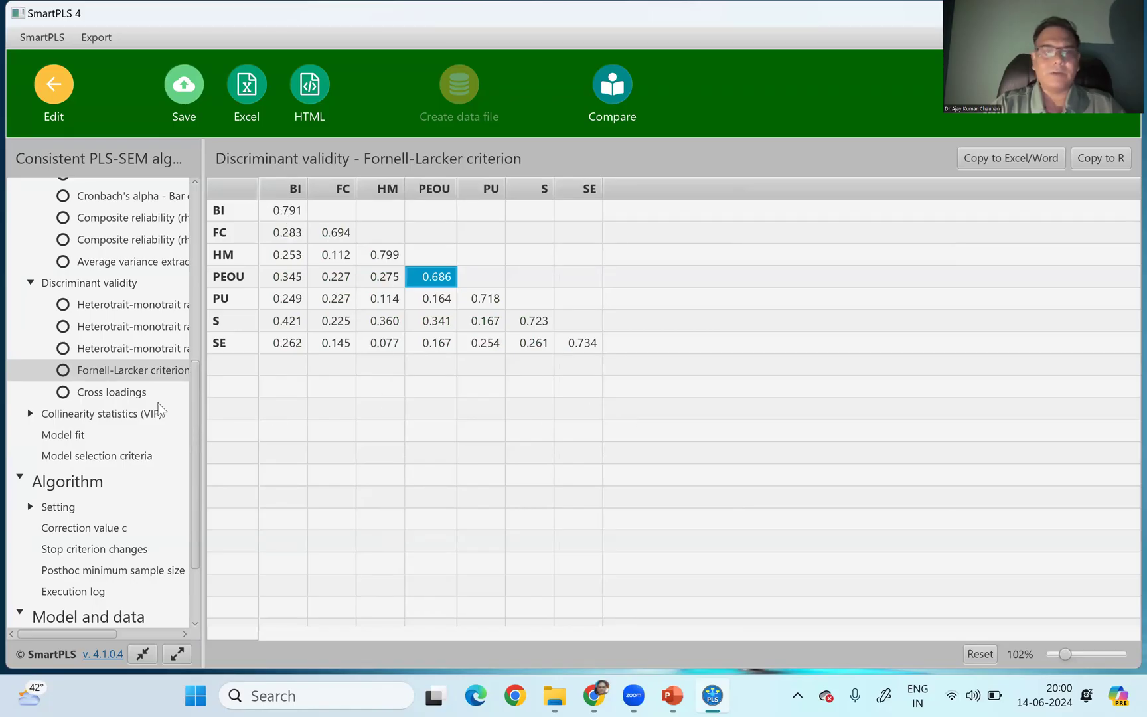
- Review the collinearity statistics (VIF) of the outer model through to the last indicator
click(77, 414)
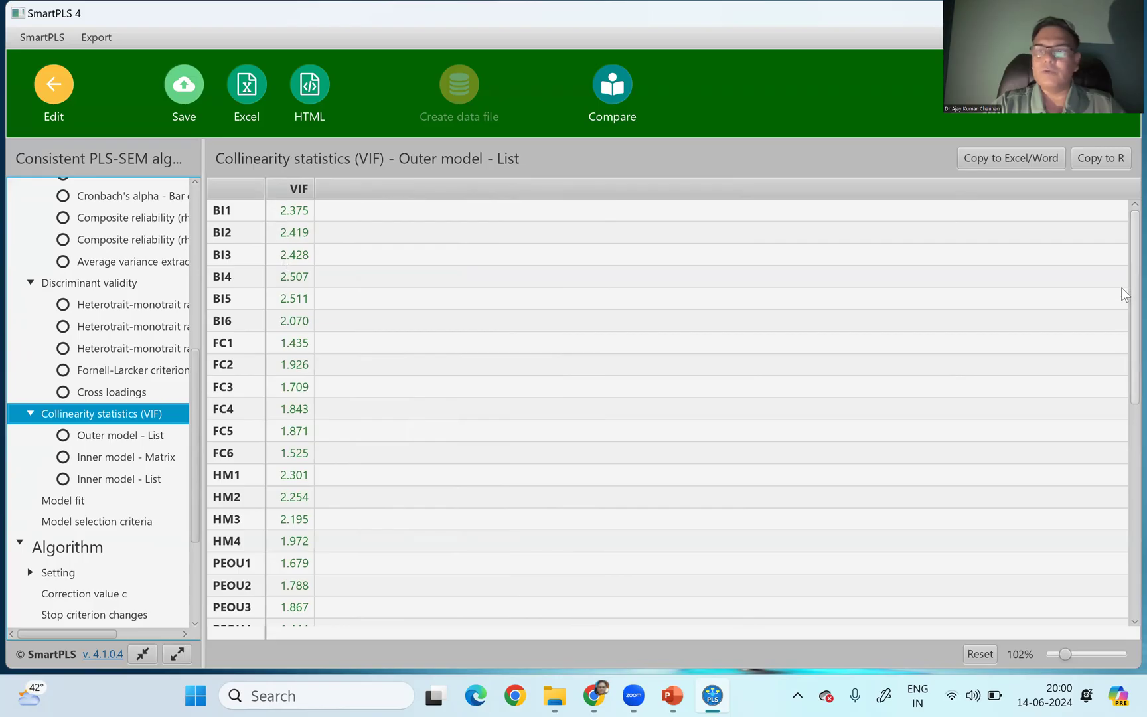
drag(1125, 285, 1125, 591)
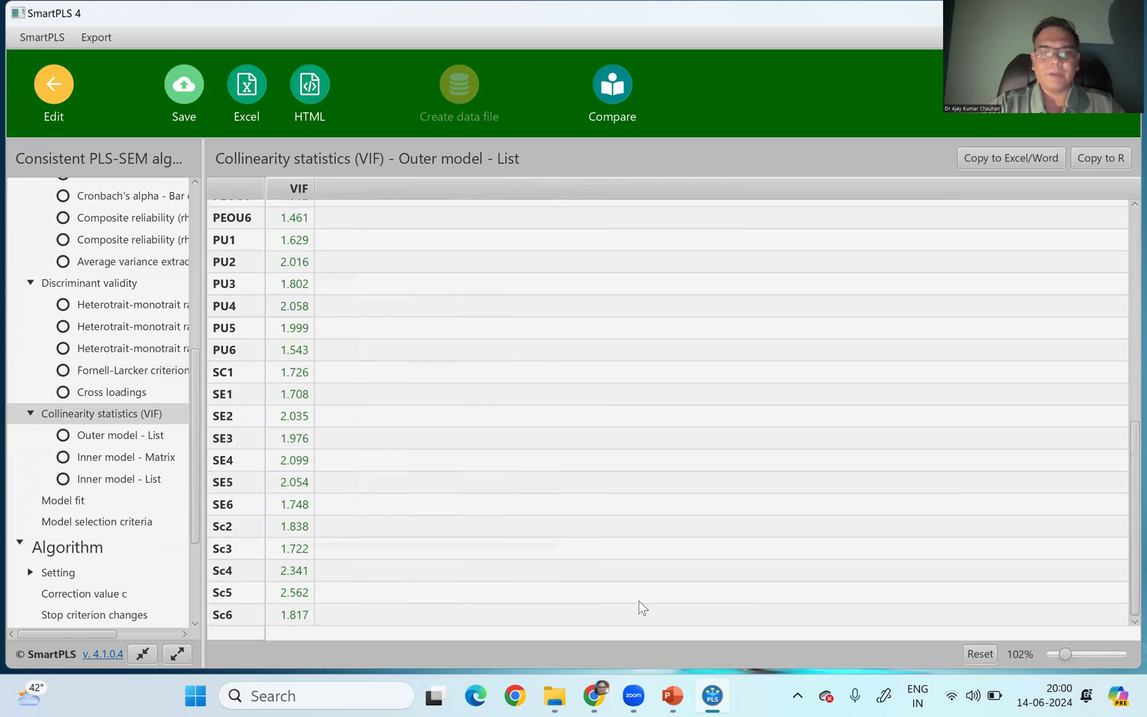
- Sort the outer model collinearity list by VIF in both directions to inspect the highest and lowest indicator values
click(297, 188)
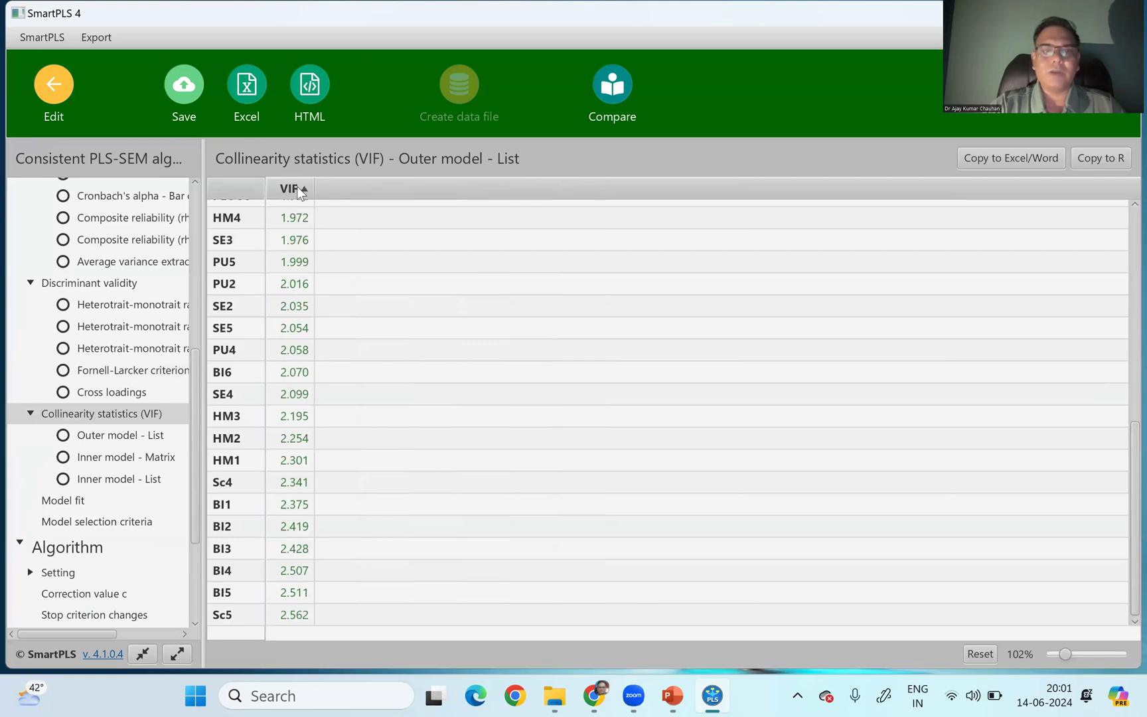
click(297, 189)
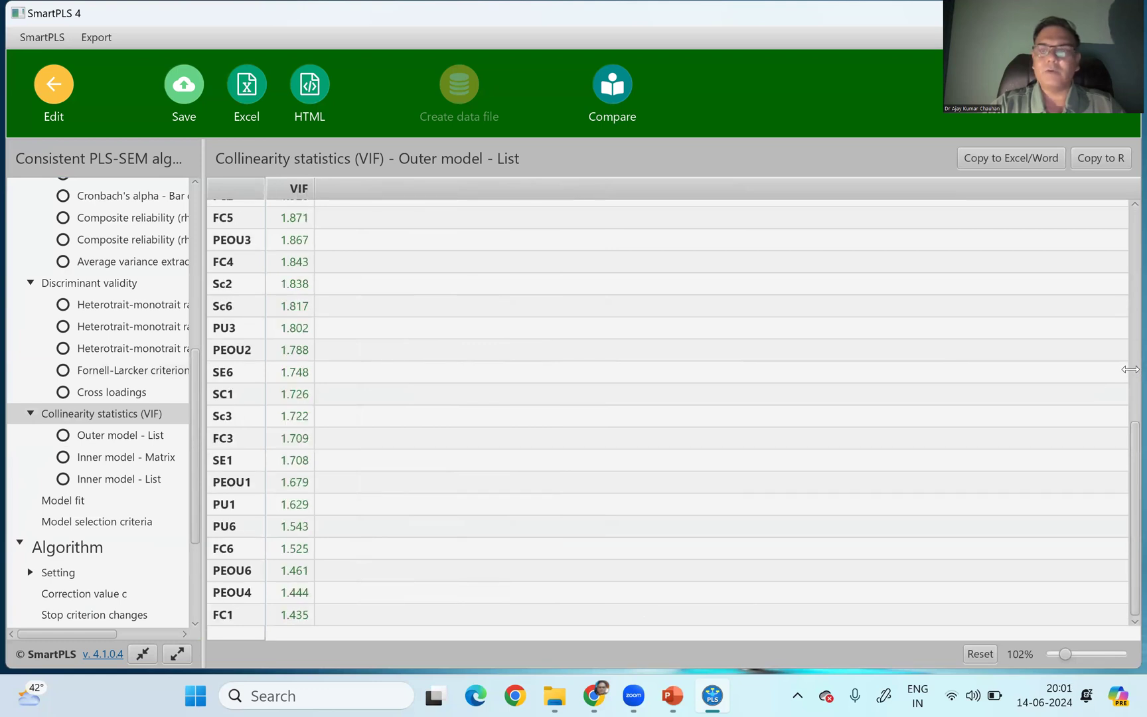
drag(1122, 440, 1126, 246)
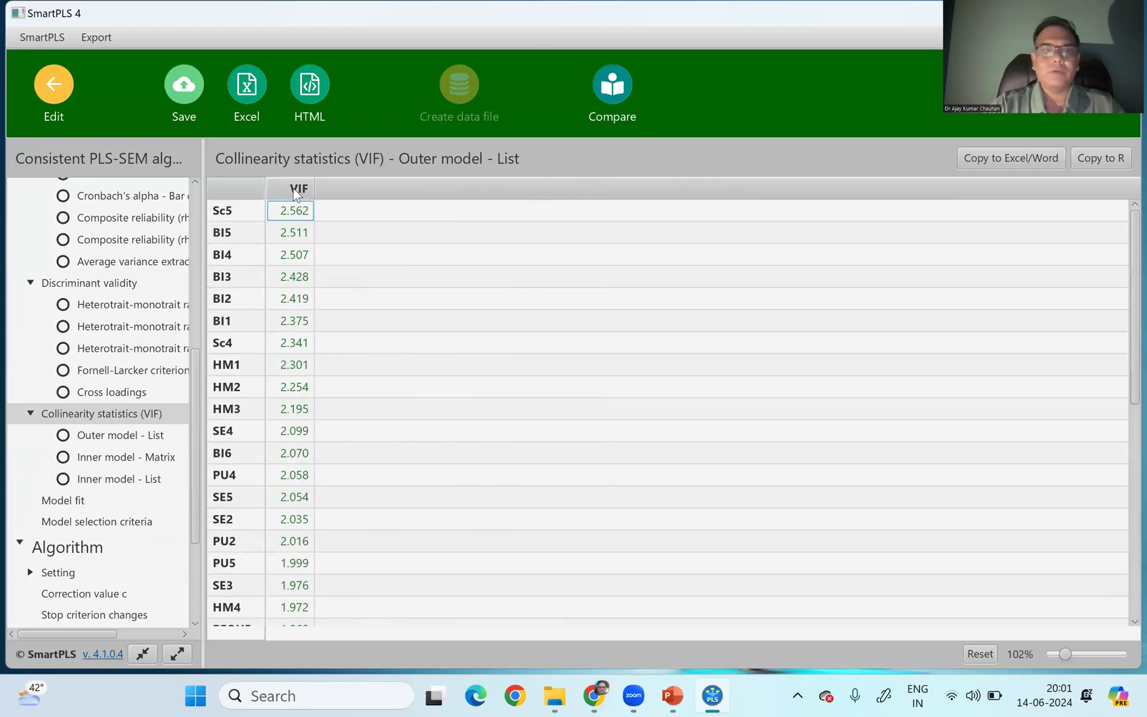
click(293, 188)
click(293, 188)
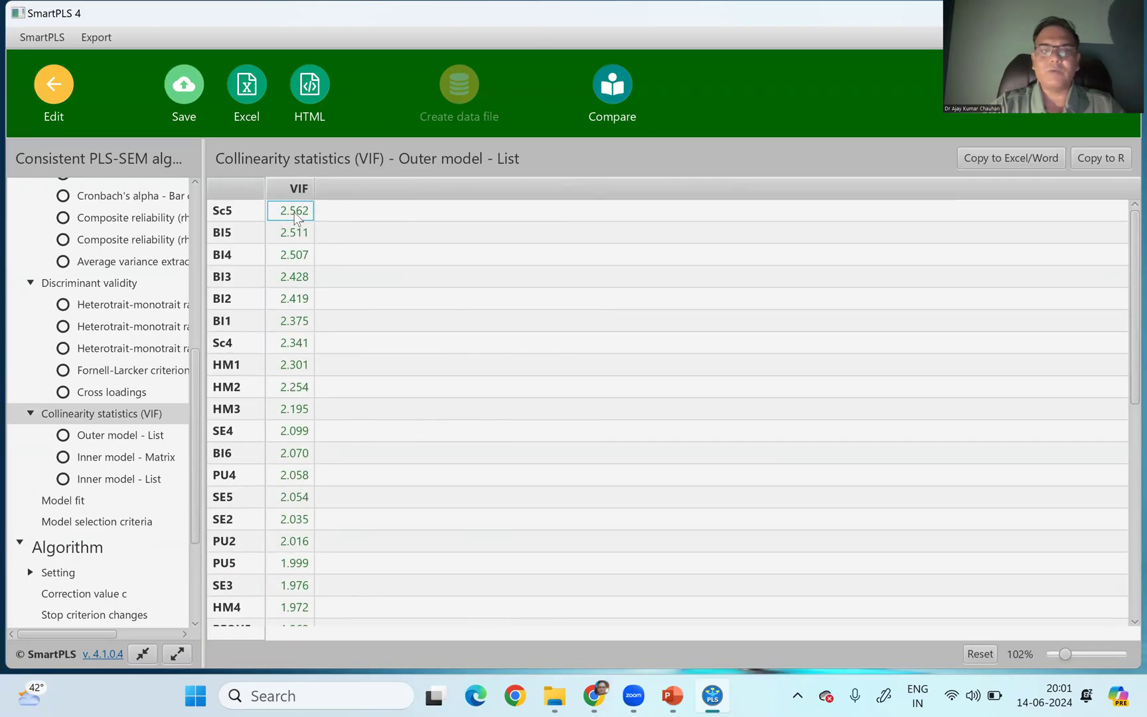
click(303, 190)
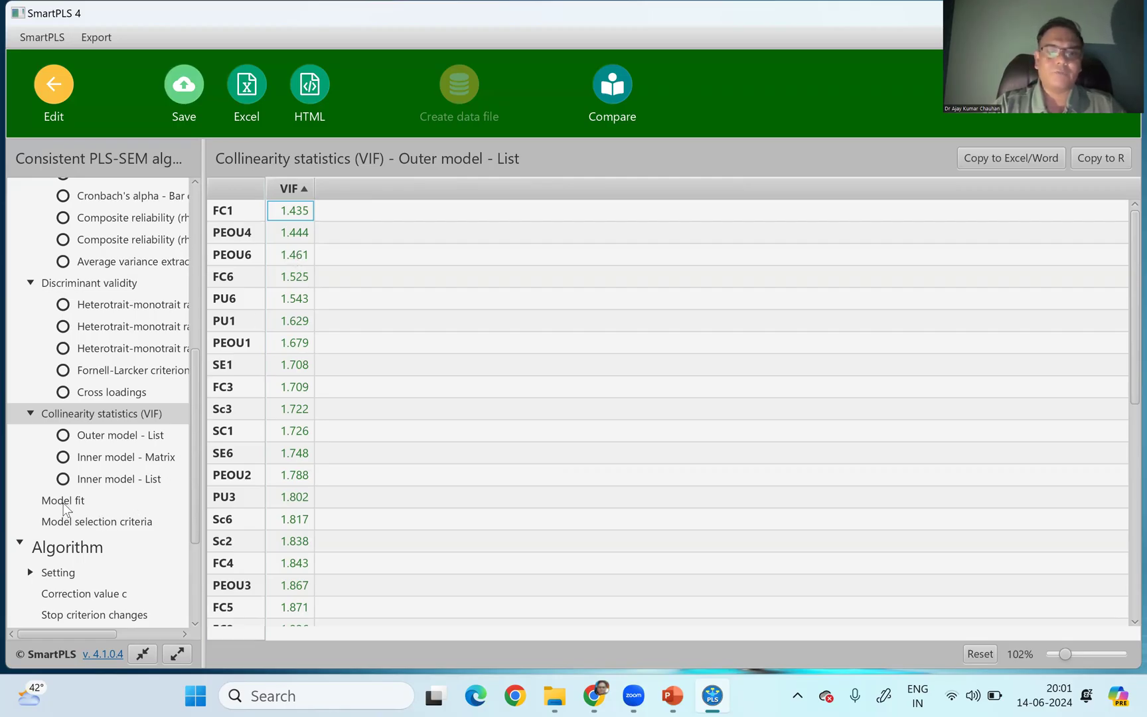
- Open the model fit results, sort them ascending by saturated model, and check the SRMR and NFI values of the estimated model
click(64, 502)
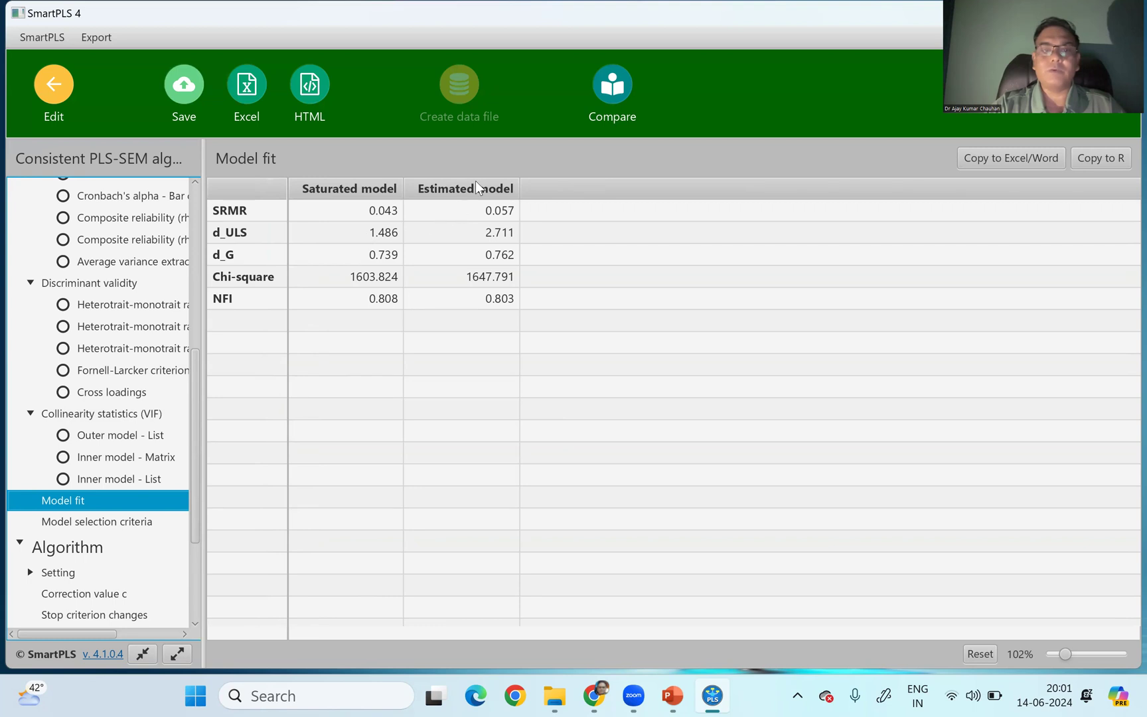
click(547, 218)
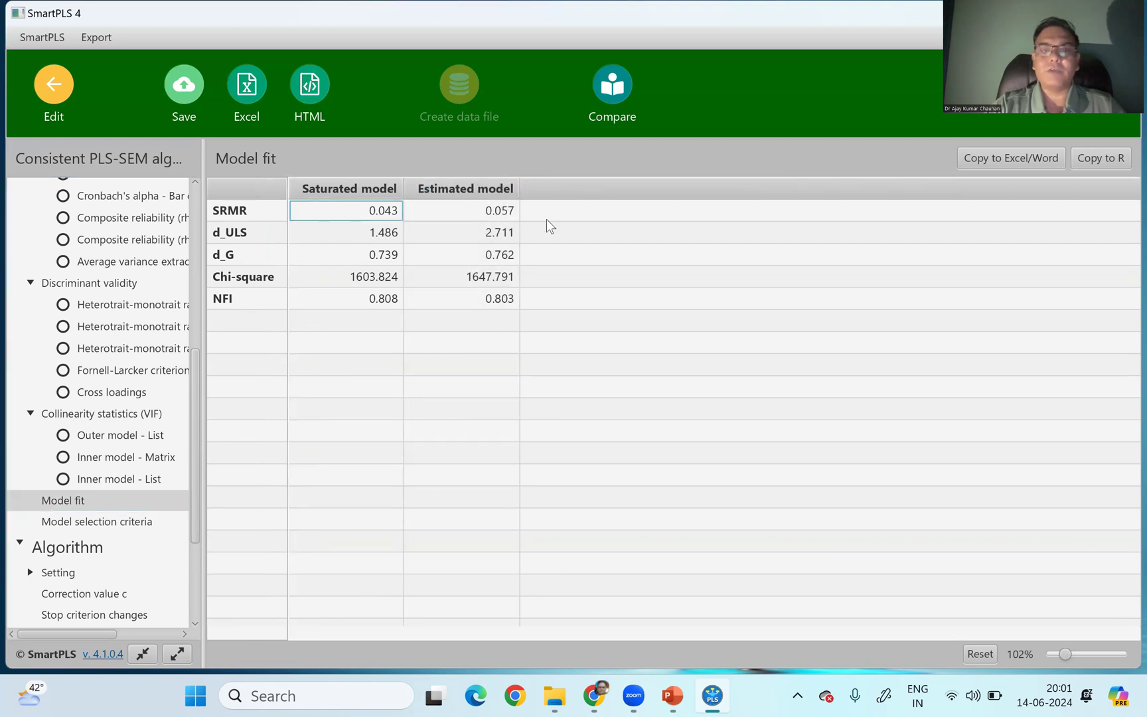
click(456, 185)
click(444, 189)
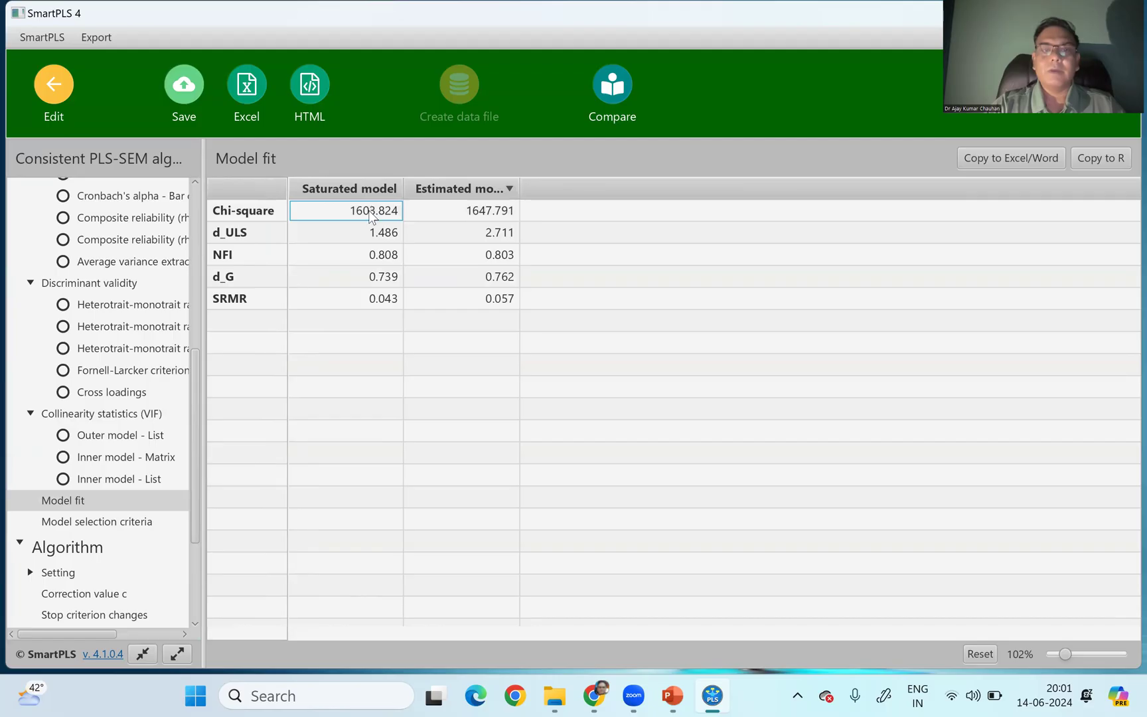
click(327, 191)
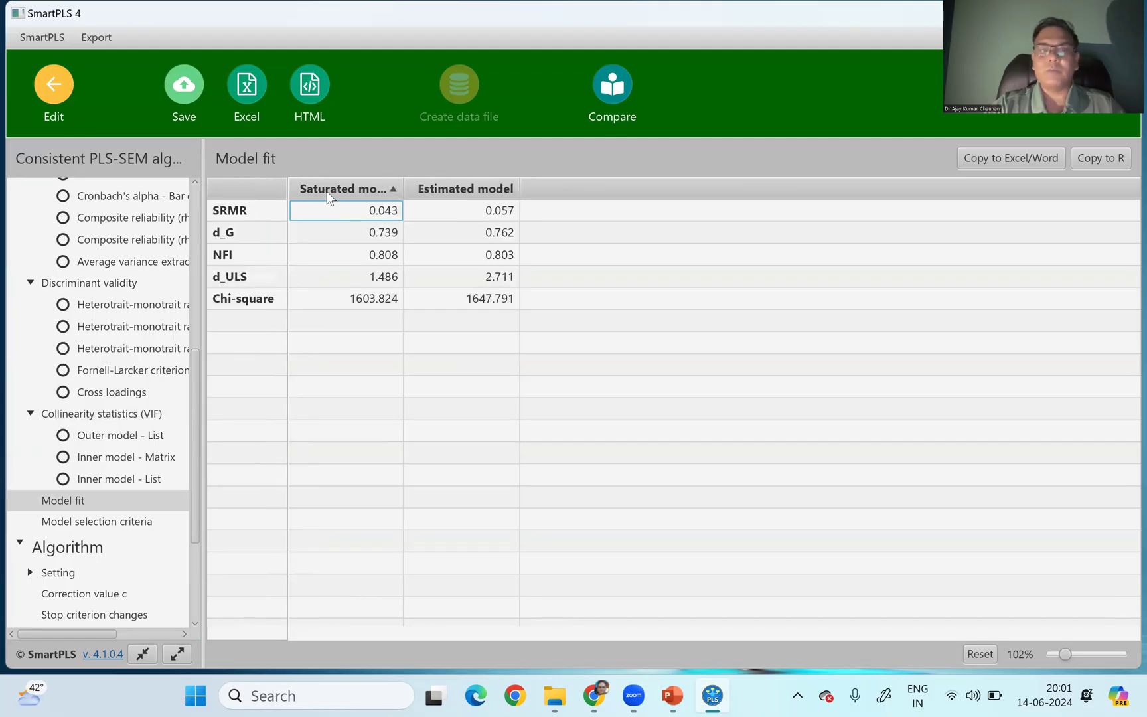
click(483, 217)
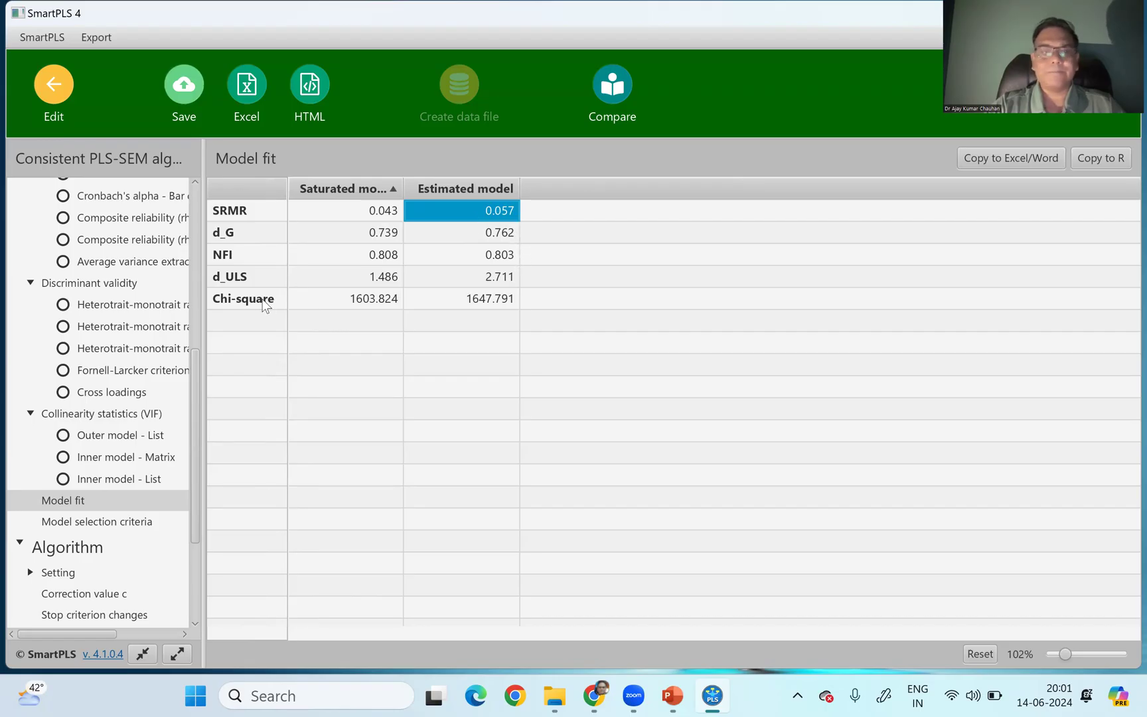
click(224, 259)
click(511, 257)
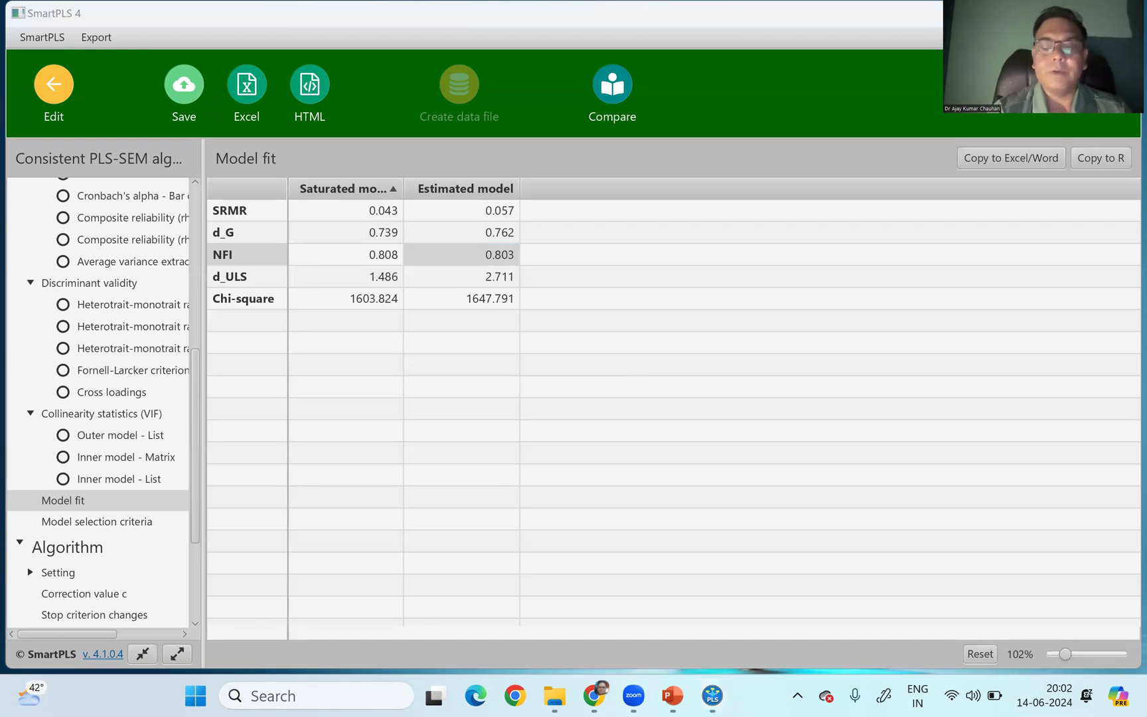
- Handwrite the threshold SRMR < 0.08 as a red annotation beside the model fit table
mouse_move(614, 336)
mouse_down()
mouse_move(606, 370)
mouse_move(575, 397)
mouse_move(661, 346)
mouse_move(667, 381)
mouse_up()
mouse_move(679, 336)
mouse_down()
mouse_move(677, 378)
mouse_move(731, 374)
mouse_up()
drag(725, 329, 761, 367)
mouse_move(774, 323)
mouse_down()
mouse_move(843, 325)
mouse_move(802, 381)
mouse_up()
drag(883, 327, 896, 318)
mouse_move(810, 326)
mouse_down()
mouse_move(901, 278)
mouse_move(885, 390)
mouse_up()
mouse_move(859, 310)
mouse_down()
mouse_move(797, 367)
mouse_move(900, 278)
mouse_move(830, 377)
mouse_move(869, 392)
mouse_move(841, 325)
mouse_move(876, 305)
mouse_up()
mouse_move(946, 327)
mouse_down()
mouse_move(920, 376)
mouse_move(956, 329)
mouse_move(1034, 337)
mouse_up()
click(975, 347)
mouse_move(1070, 295)
mouse_down()
mouse_move(1048, 372)
mouse_move(1045, 299)
mouse_up()
- Handwrite the threshold NFI > 0.8 below the SRMR note, frame both notes, and erase all annotations
mouse_move(563, 545)
mouse_down()
mouse_move(591, 518)
mouse_move(608, 455)
mouse_up()
mouse_move(643, 446)
mouse_down()
mouse_move(629, 535)
mouse_move(681, 445)
mouse_up()
drag(630, 495, 741, 454)
mouse_move(720, 455)
mouse_down()
mouse_move(721, 524)
mouse_move(753, 526)
mouse_up()
drag(791, 443, 799, 565)
drag(964, 467, 992, 499)
drag(1045, 451, 1046, 455)
mouse_move(1115, 260)
mouse_down()
mouse_move(569, 272)
mouse_move(682, 592)
mouse_move(1106, 377)
mouse_up()
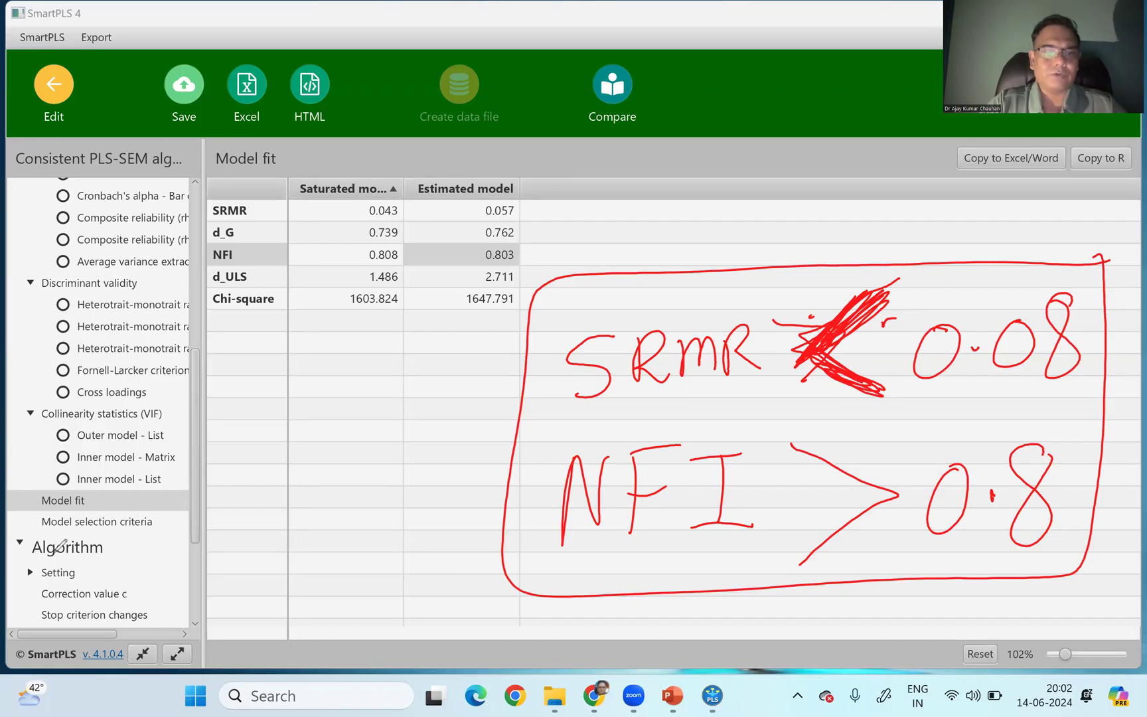
click(100, 466)
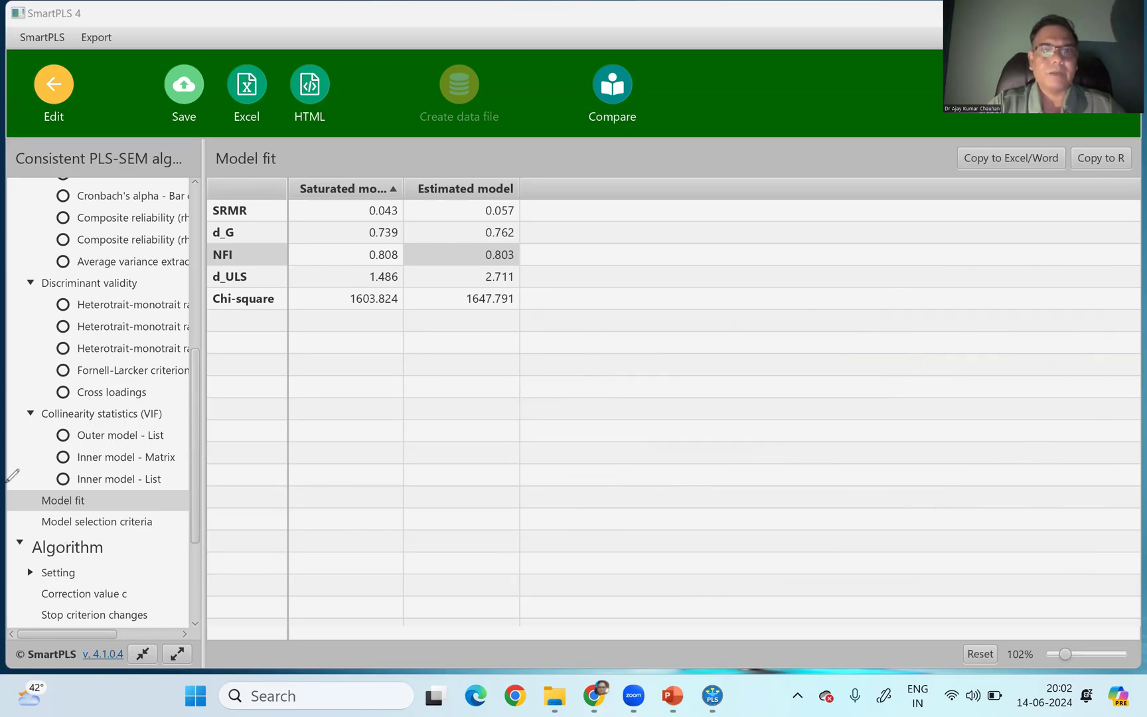
- Leave the results and model, and open the Ex2 Behavioural Intention data file from the 0 CFA project
click(53, 89)
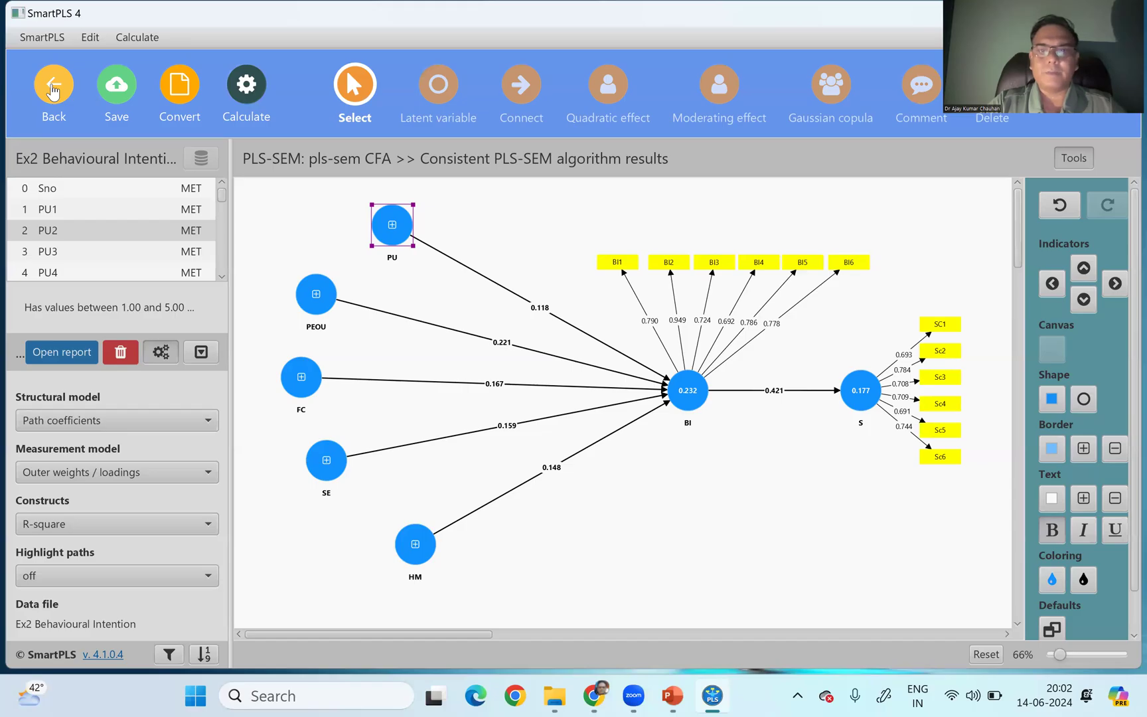
click(53, 89)
click(538, 383)
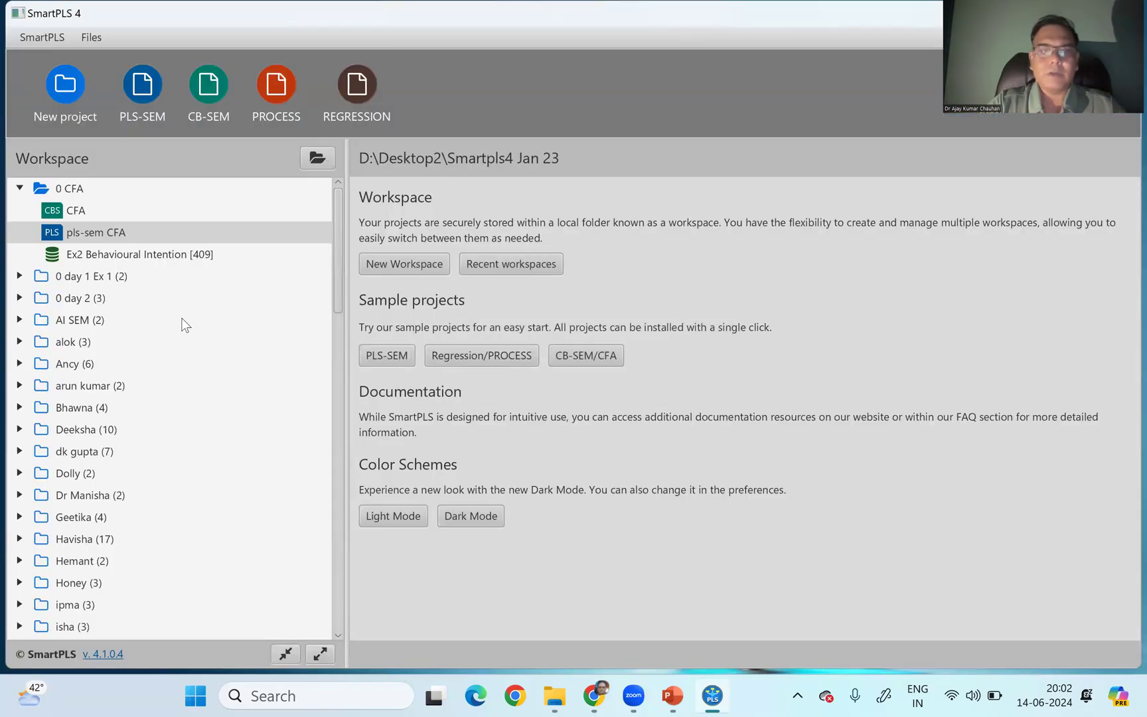
click(106, 256)
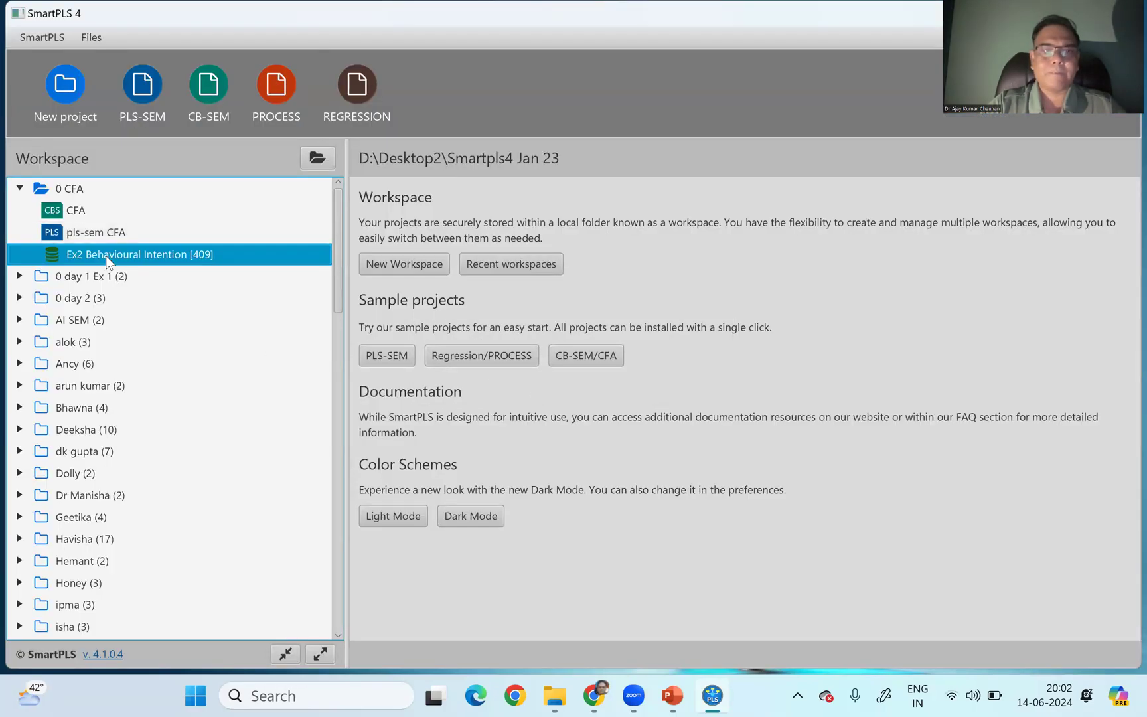
double_click(106, 255)
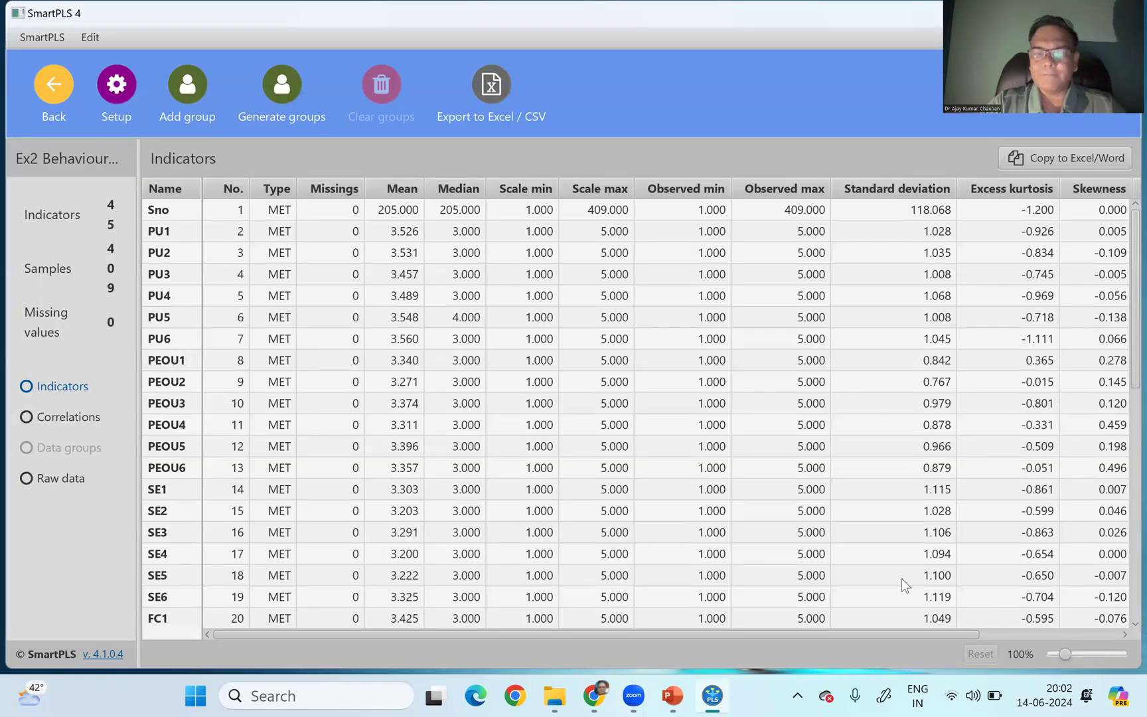
- Sort the indicators table ascending by skewness and review the skewness and excess kurtosis values through to the last indicator
scroll(903, 584, right, 5)
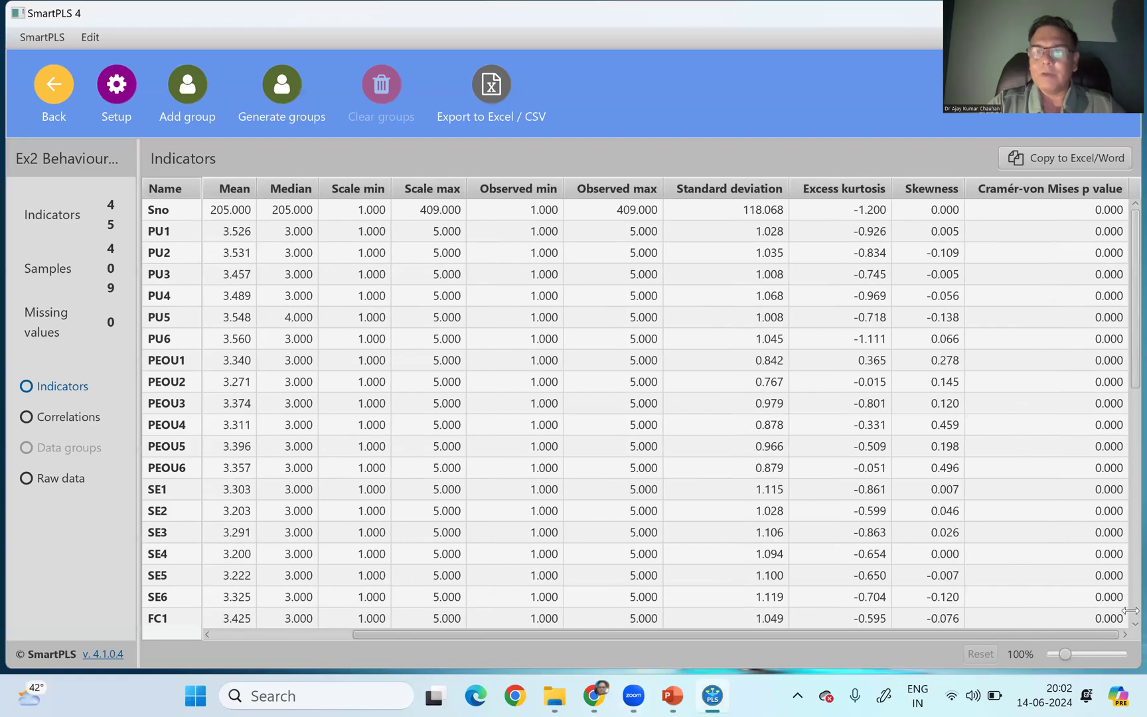
click(837, 190)
click(929, 190)
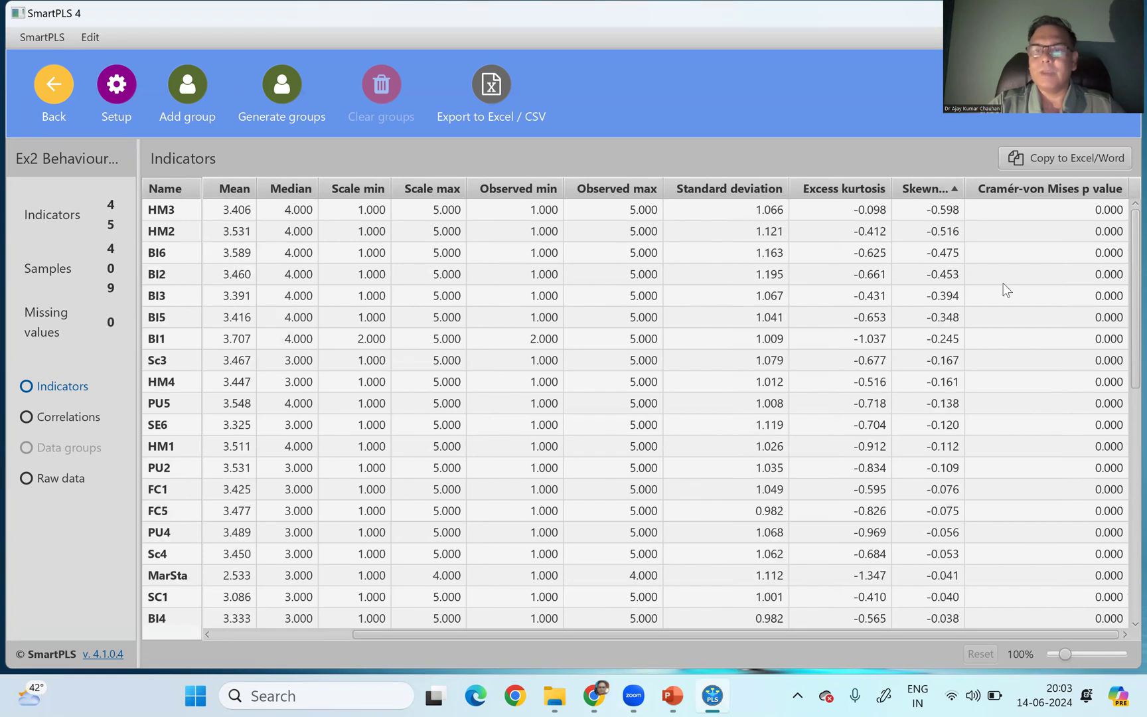
scroll(1124, 239, down, 10)
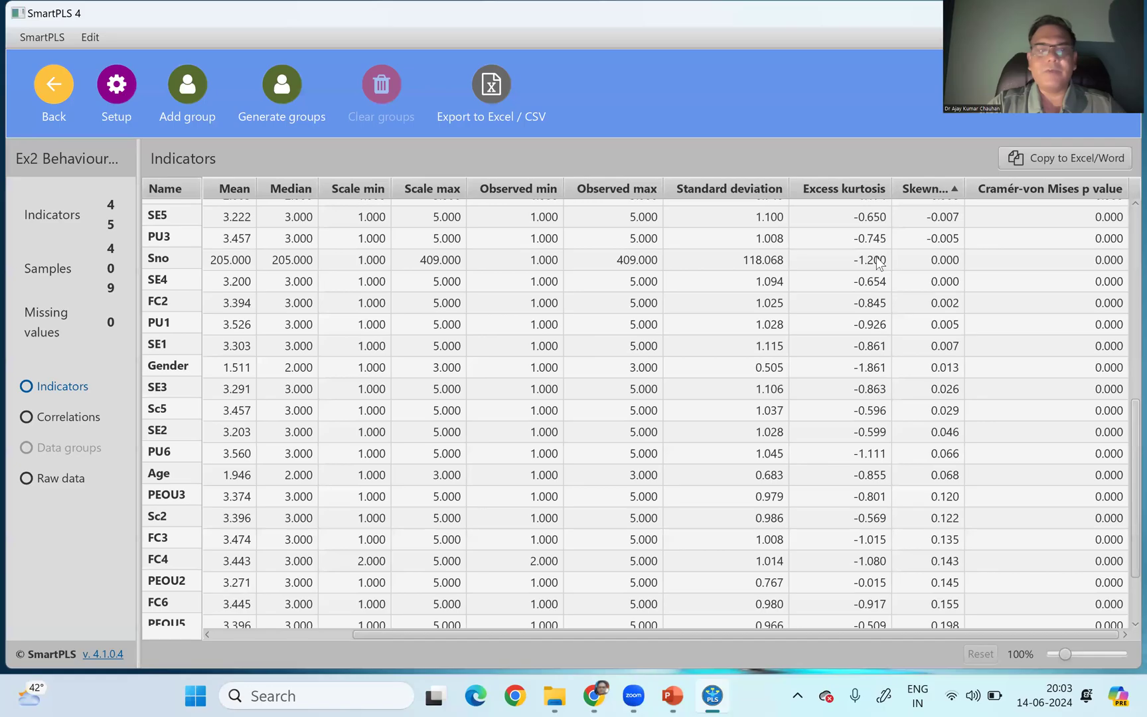
scroll(1124, 486, down, 1)
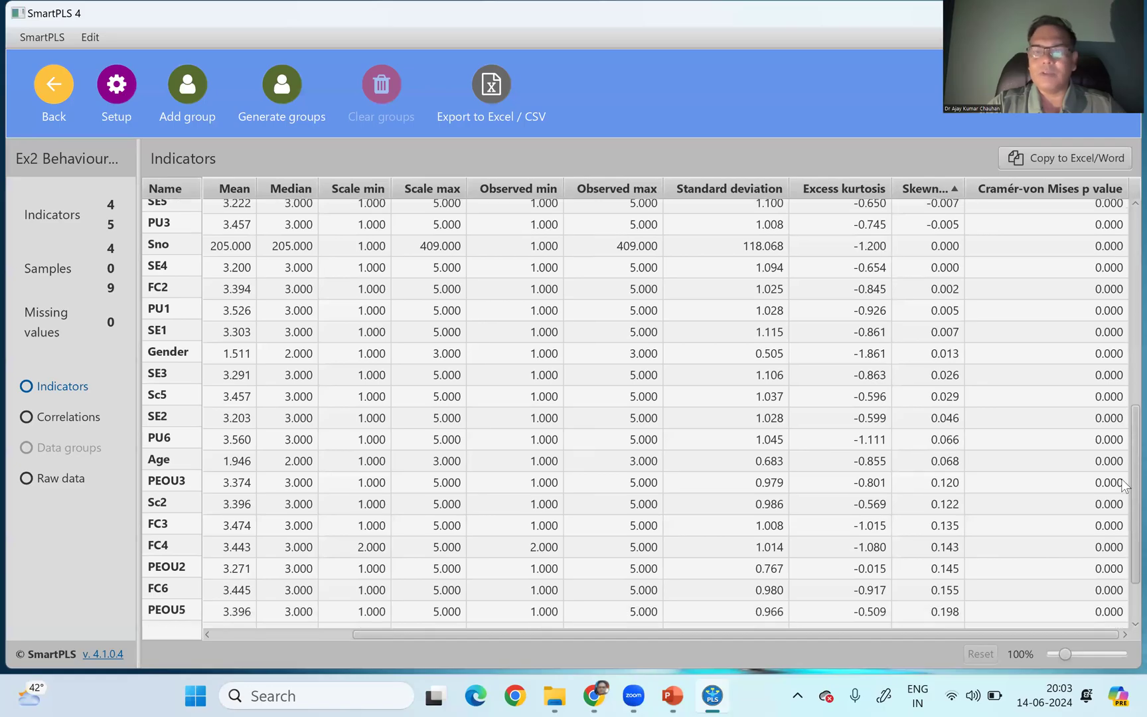
scroll(1124, 486, down, 3)
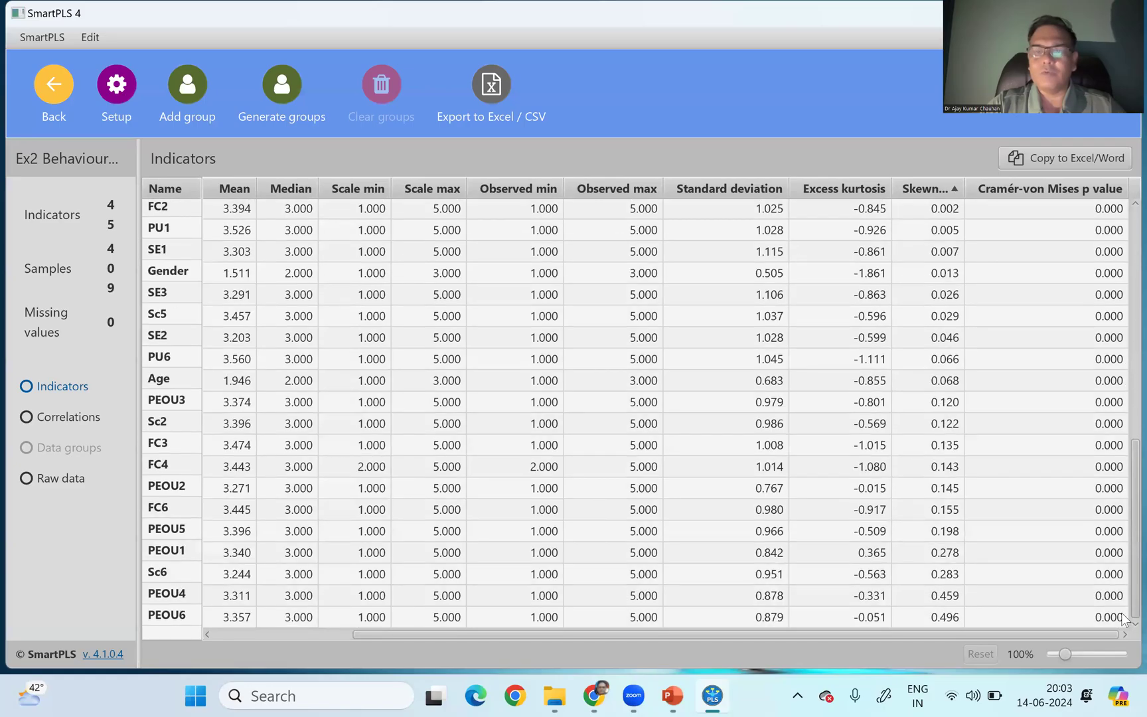
- Check the excess kurtosis of PU6, FC3 and FC4 in the indicators table
click(878, 362)
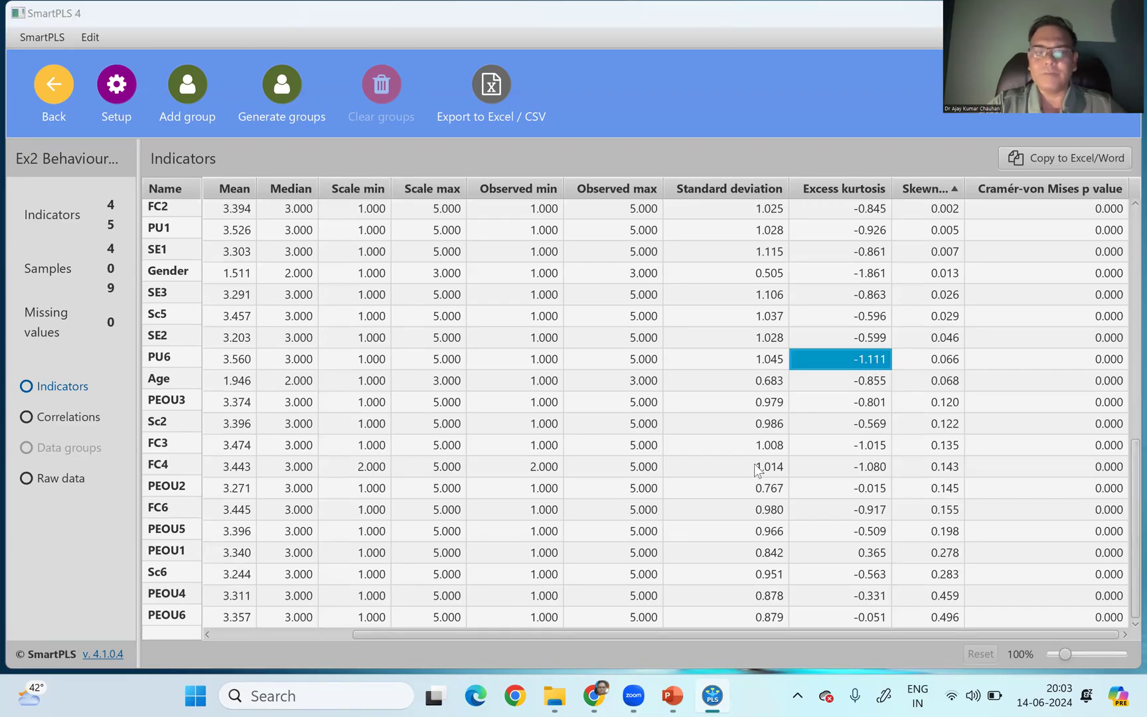
click(856, 445)
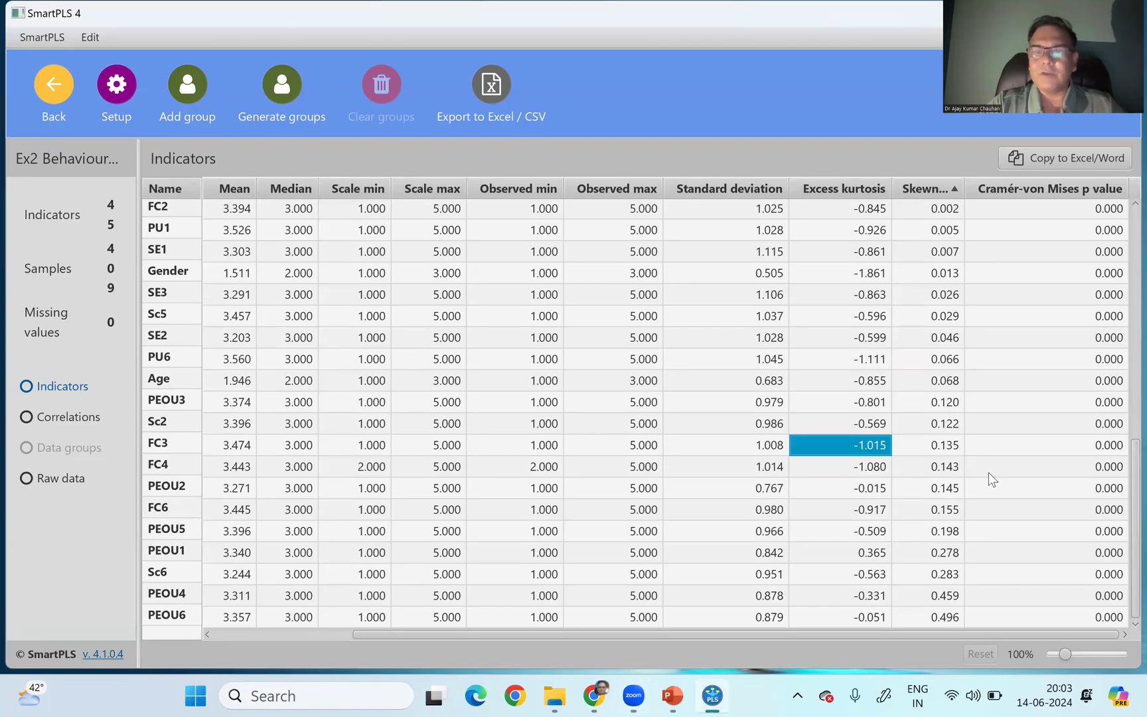
click(865, 469)
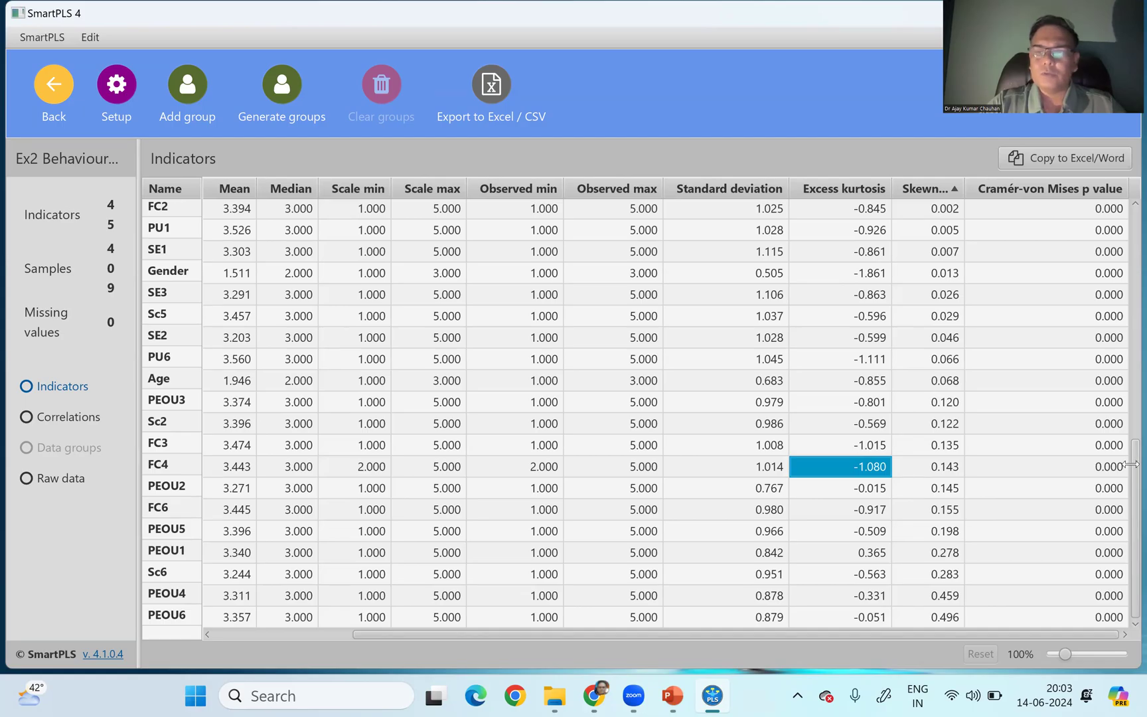
scroll(560, 450, up, 8)
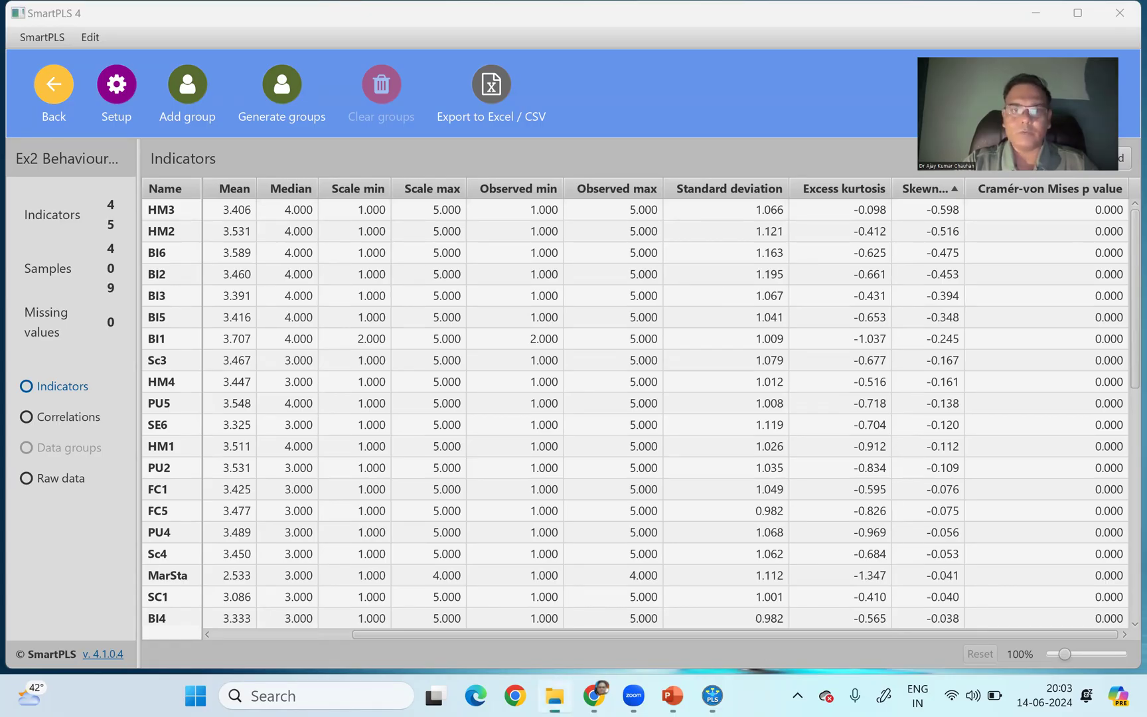
- Switch to File Explorer, browse the SMARTPLS 4 workshop folders, and open the IPMA SQ data file from Session 5 IPMA in SPSS
click(555, 695)
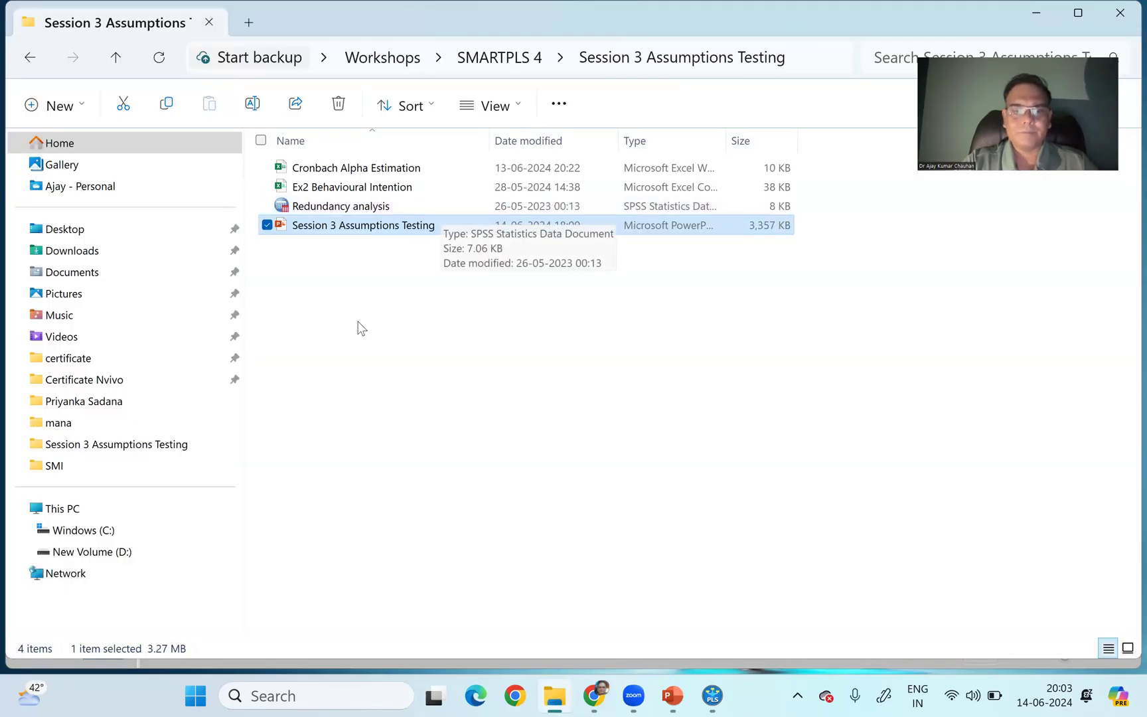
click(507, 59)
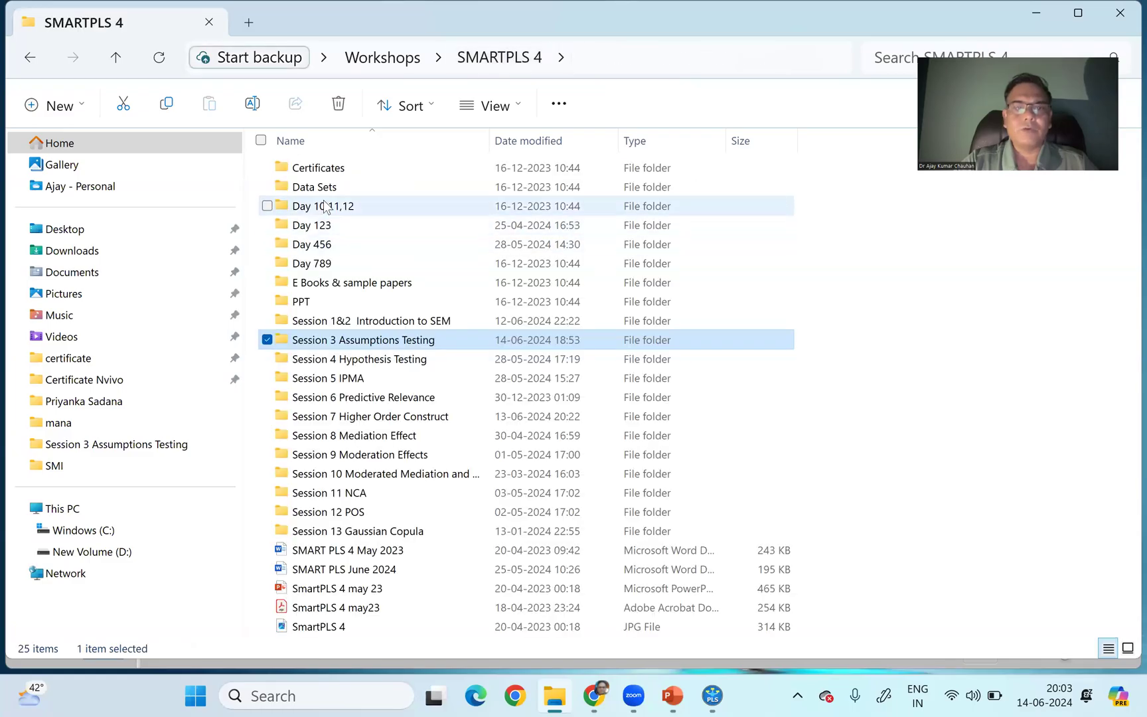
double_click(325, 188)
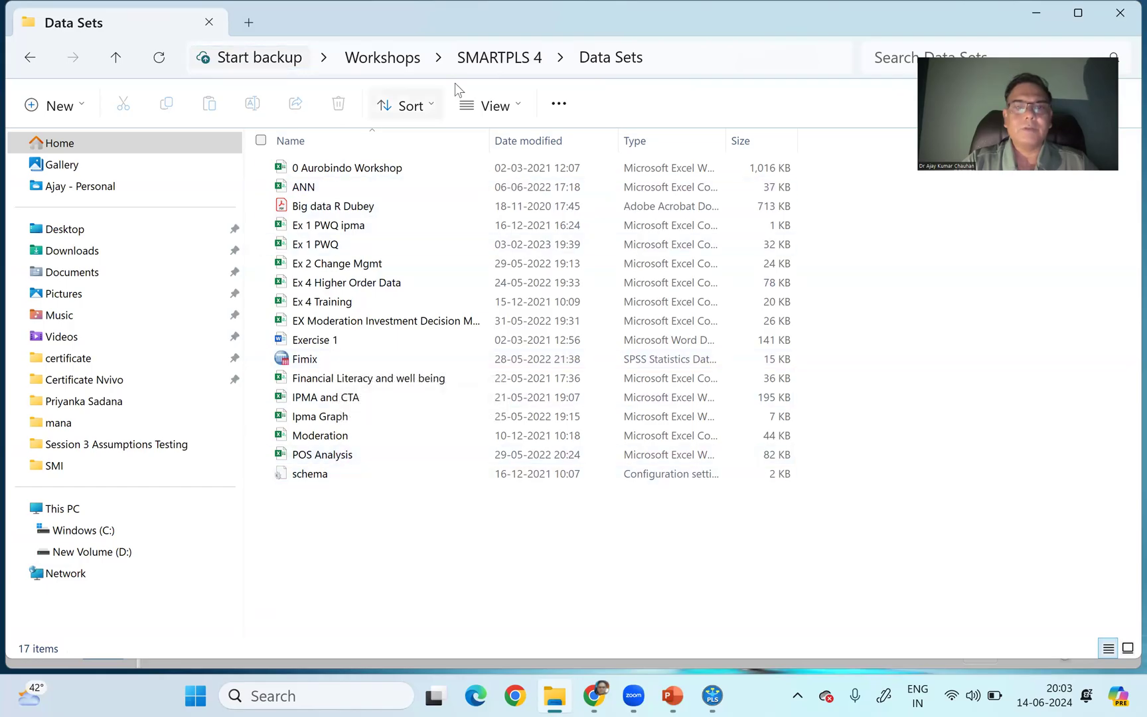
click(511, 63)
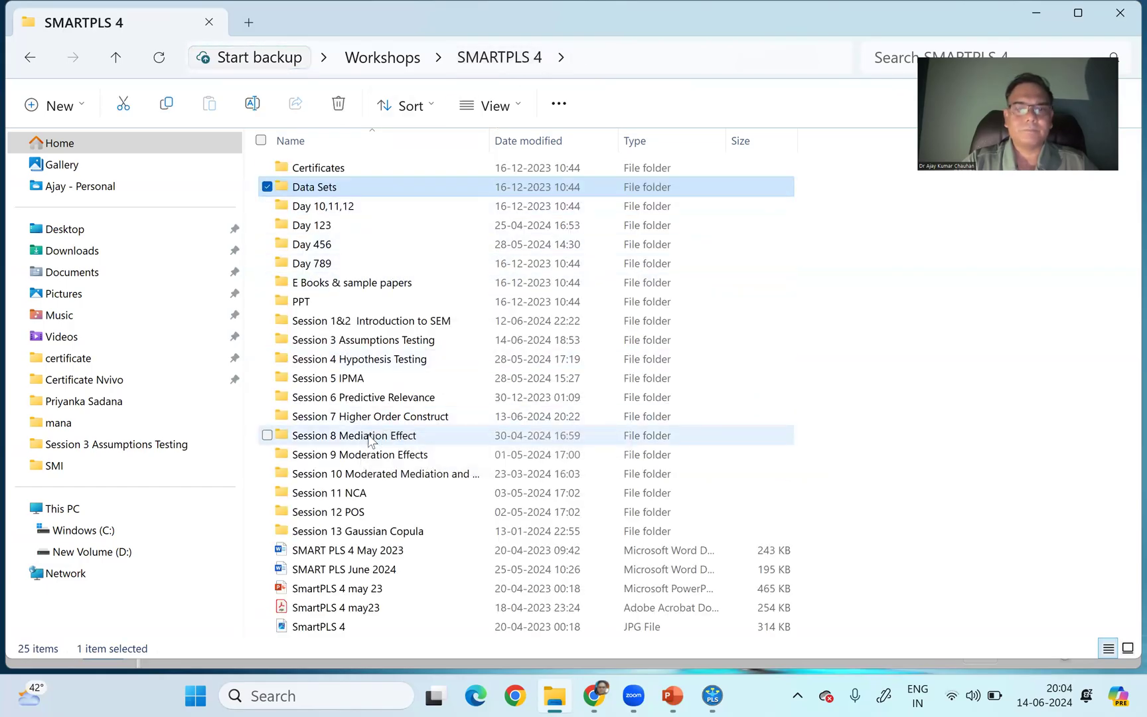
double_click(358, 399)
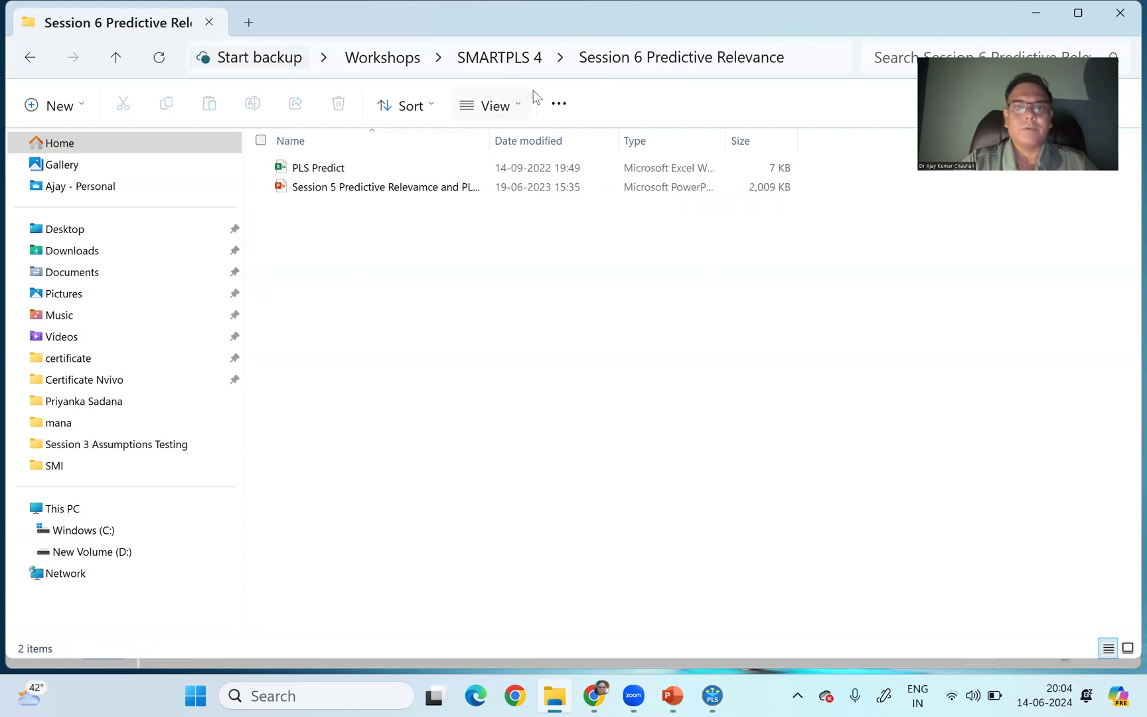
click(504, 58)
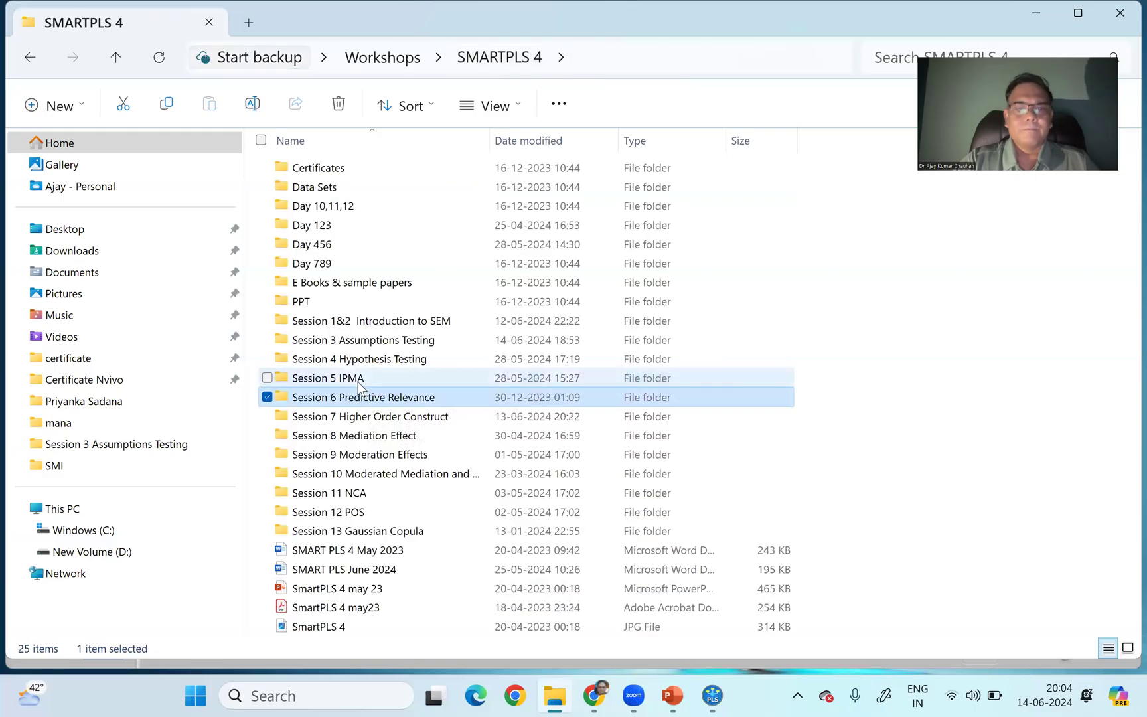
double_click(358, 379)
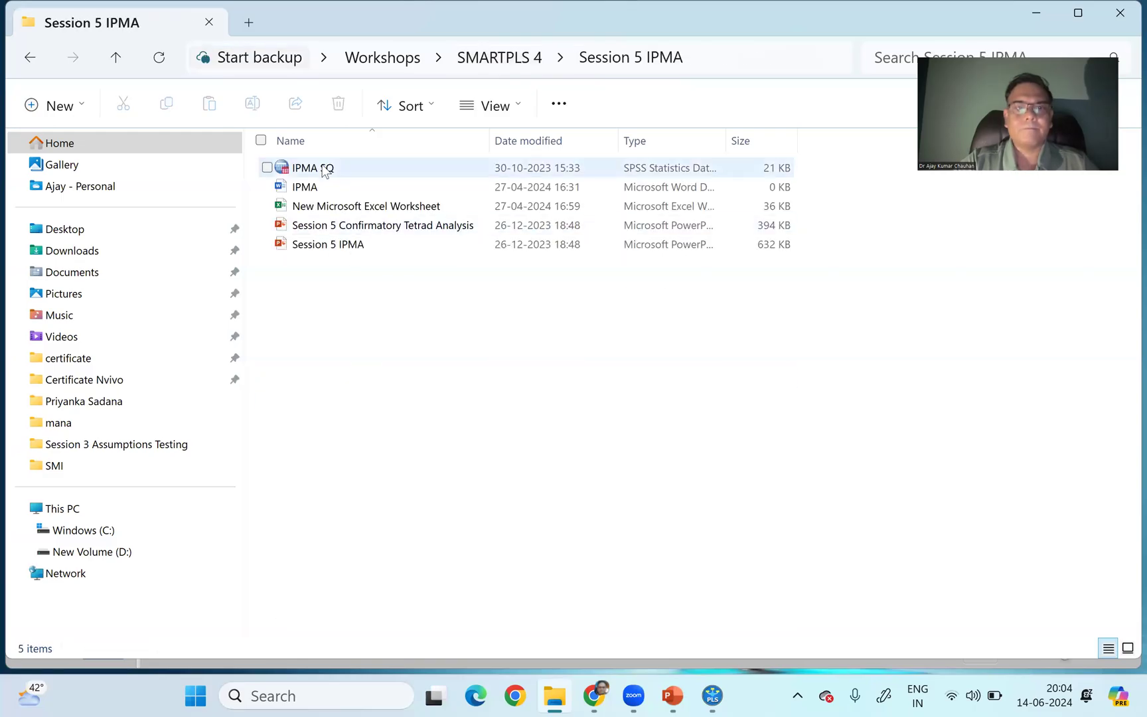
double_click(325, 171)
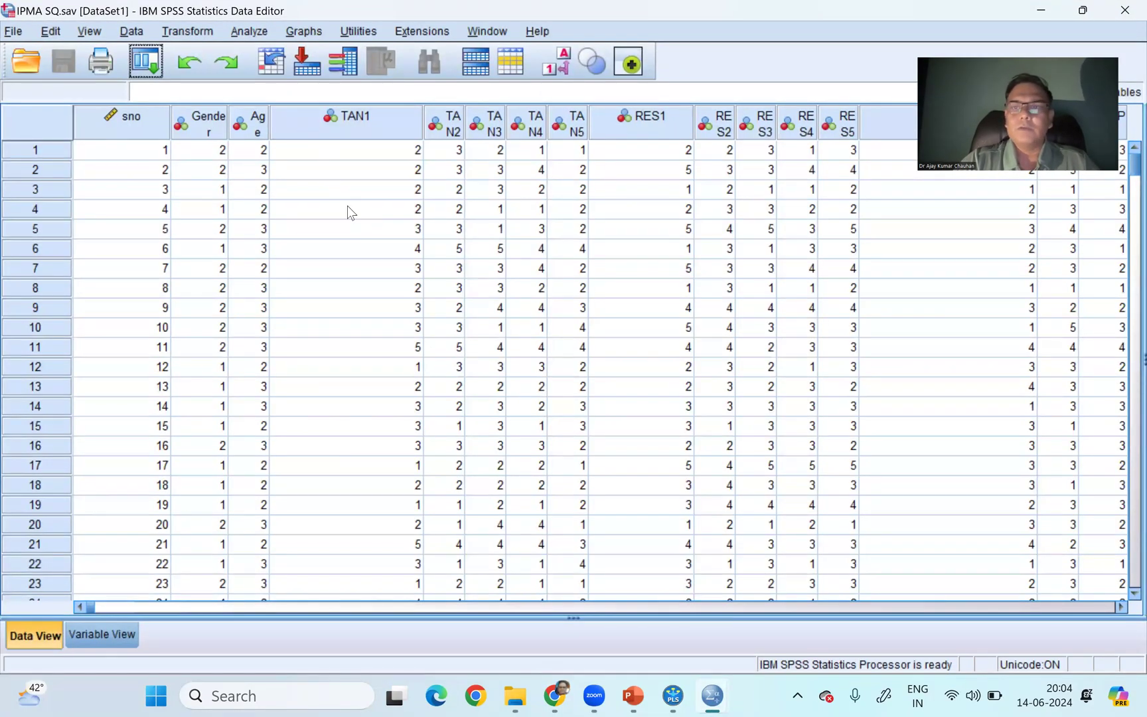
- Start a factor analysis and add all items from TAN1 through SQ5 as its variables
click(249, 32)
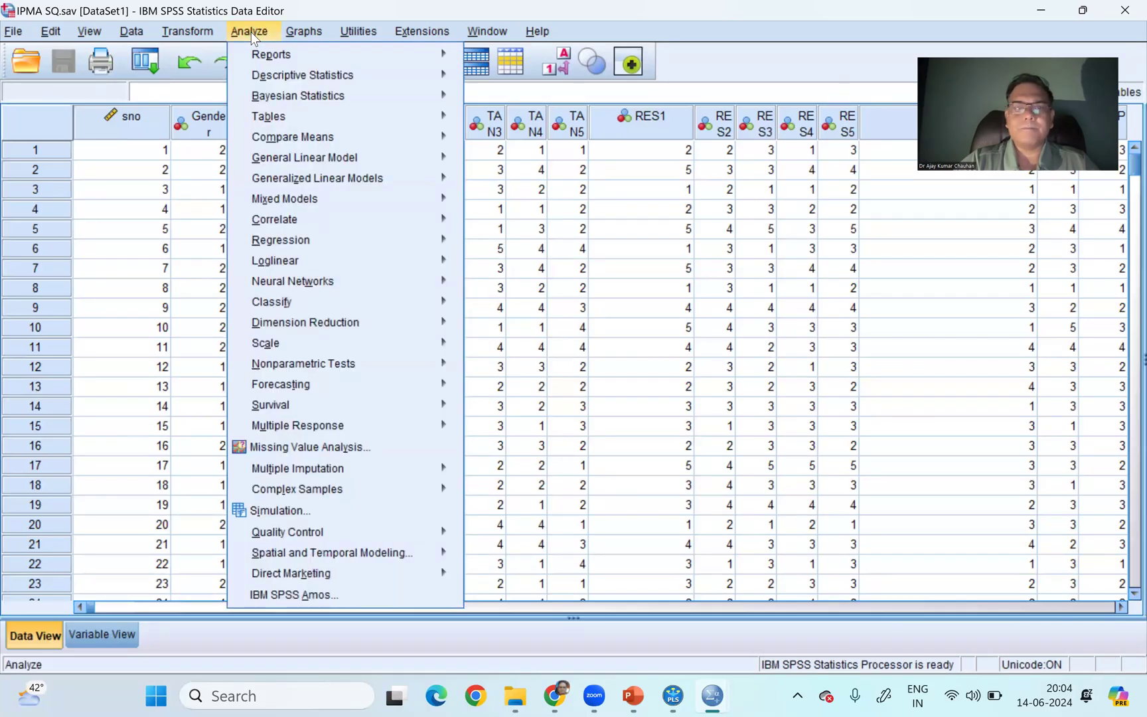
mouse_move(399, 323)
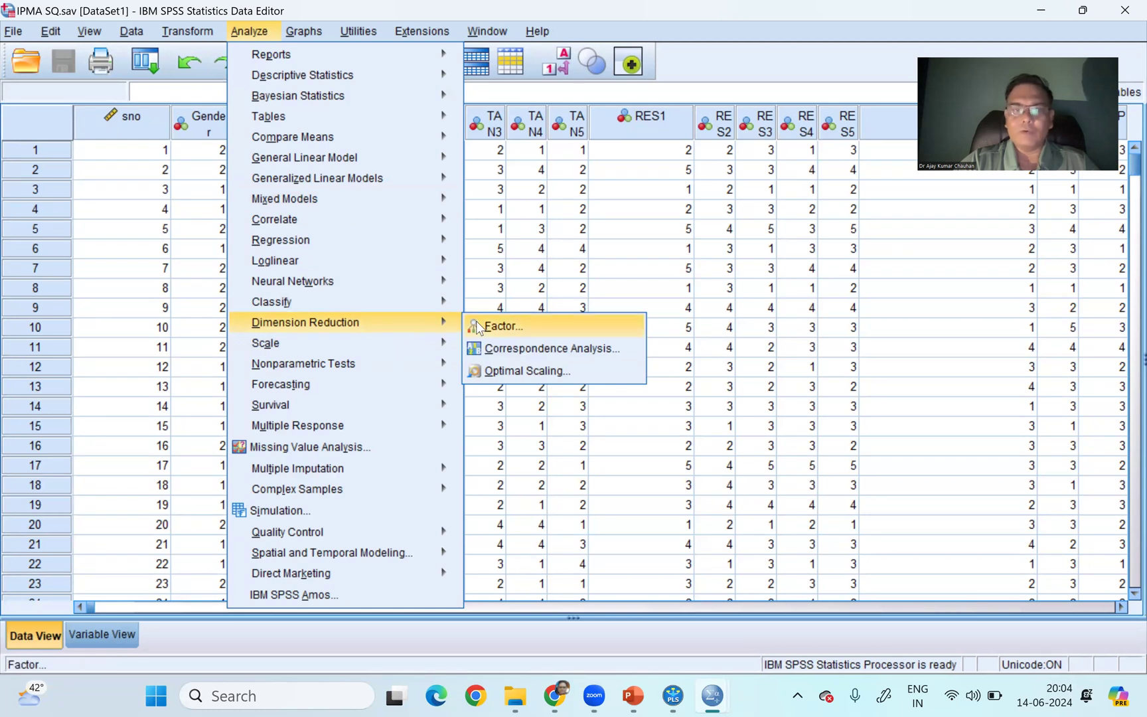
click(499, 326)
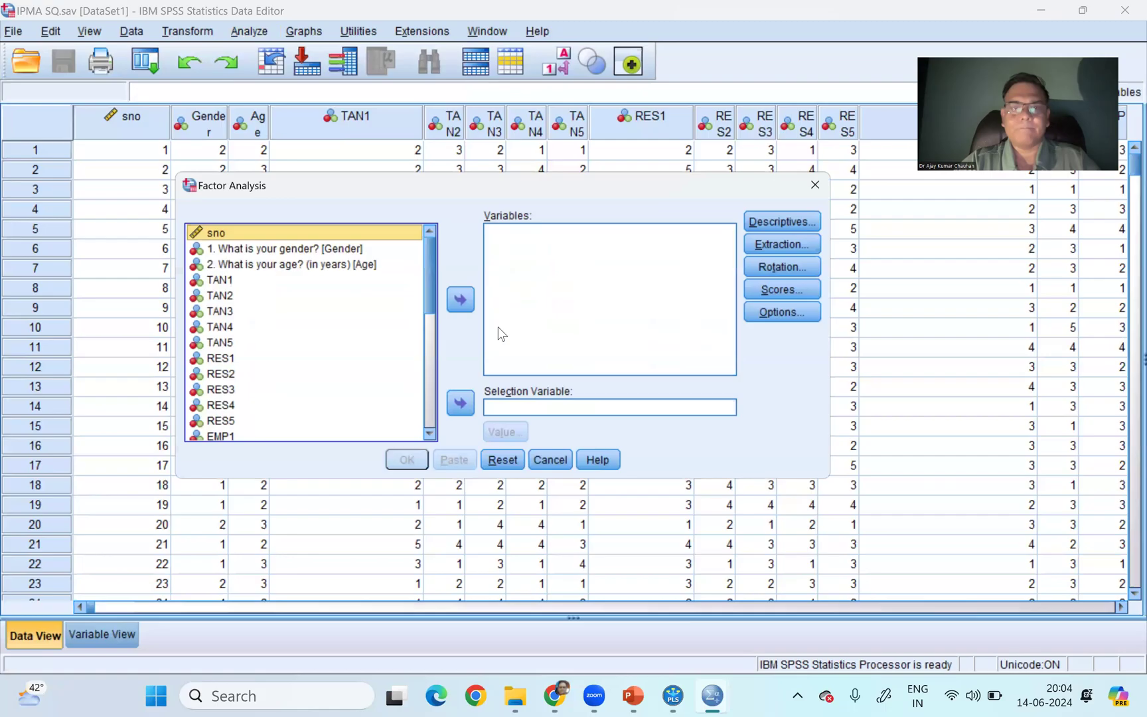
click(308, 281)
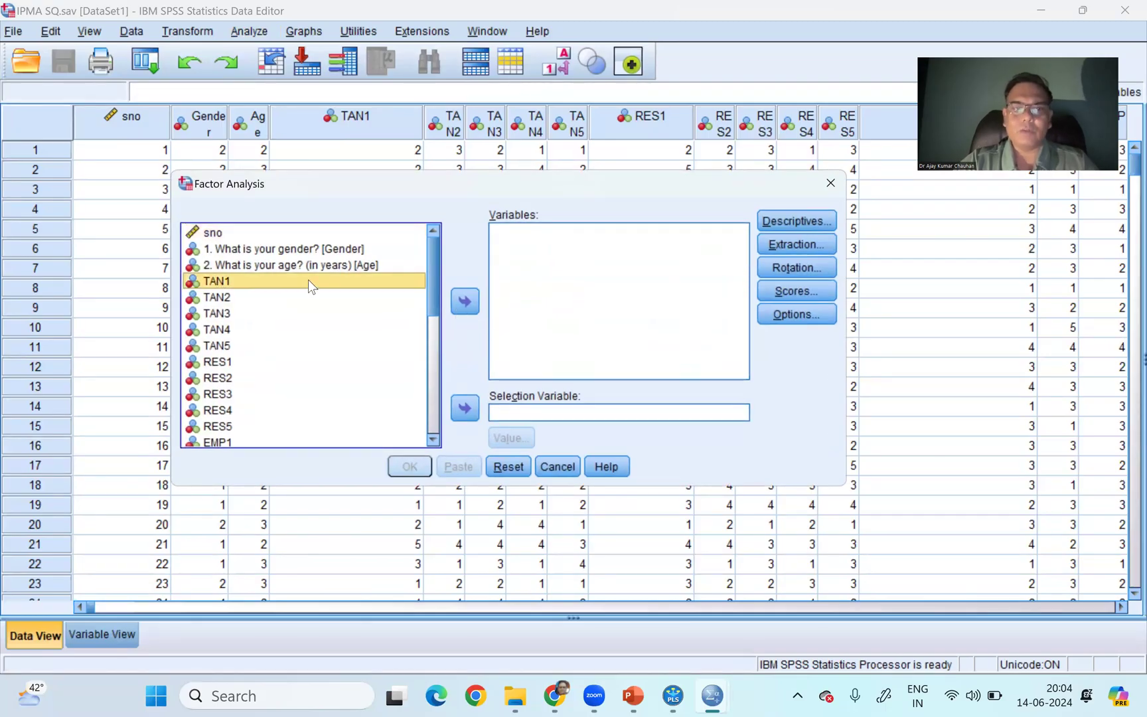
key(shift+Down)
key(shift+Down)
key(shift+Down)
key(shift+Down)
key(shift+Down)
key(shift+Down)
key(shift+Down)
key(shift+Down)
key(shift+Down)
key(shift+Down)
key(shift+Down)
key(shift+Down)
key(shift+Down)
key(shift+Down)
key(shift+Down)
key(shift+Down)
key(shift+Down)
key(shift+Down)
key(shift+Down)
key(shift+Down)
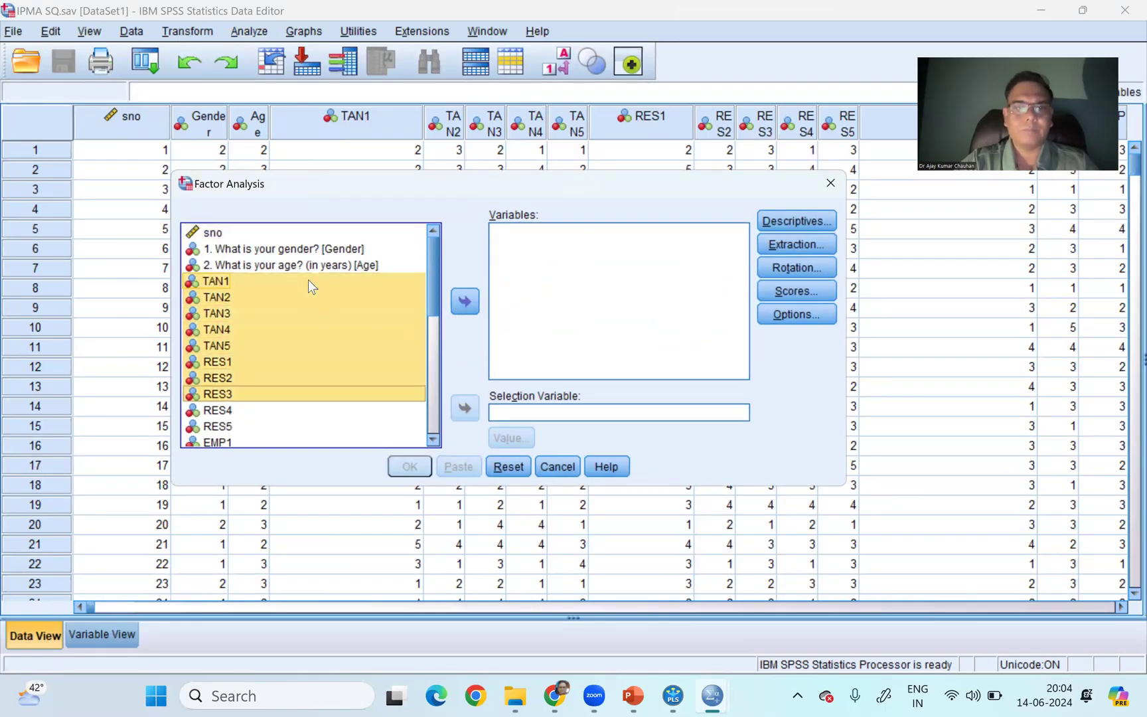
key(shift+Down)
key(shift+Down)
key(shift+Down)
key(shift+Down)
key(shift+Down)
key(shift+Down)
key(shift+Down)
key(shift+Down)
key(shift+Up)
key(shift+Up)
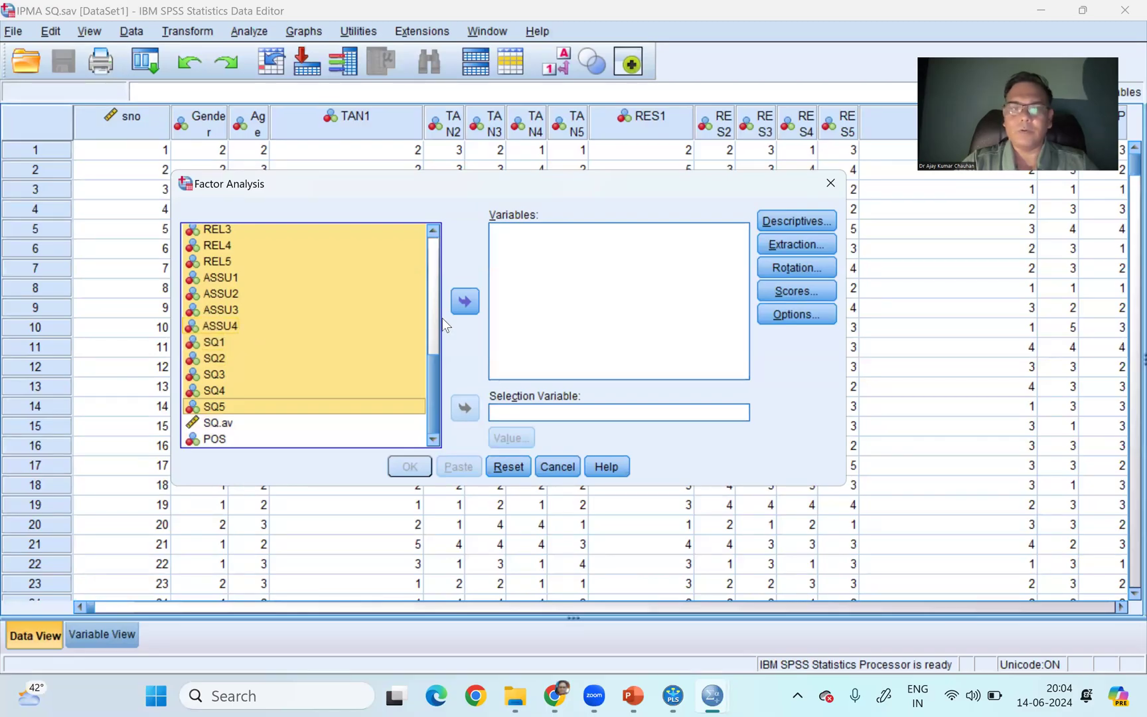
click(456, 309)
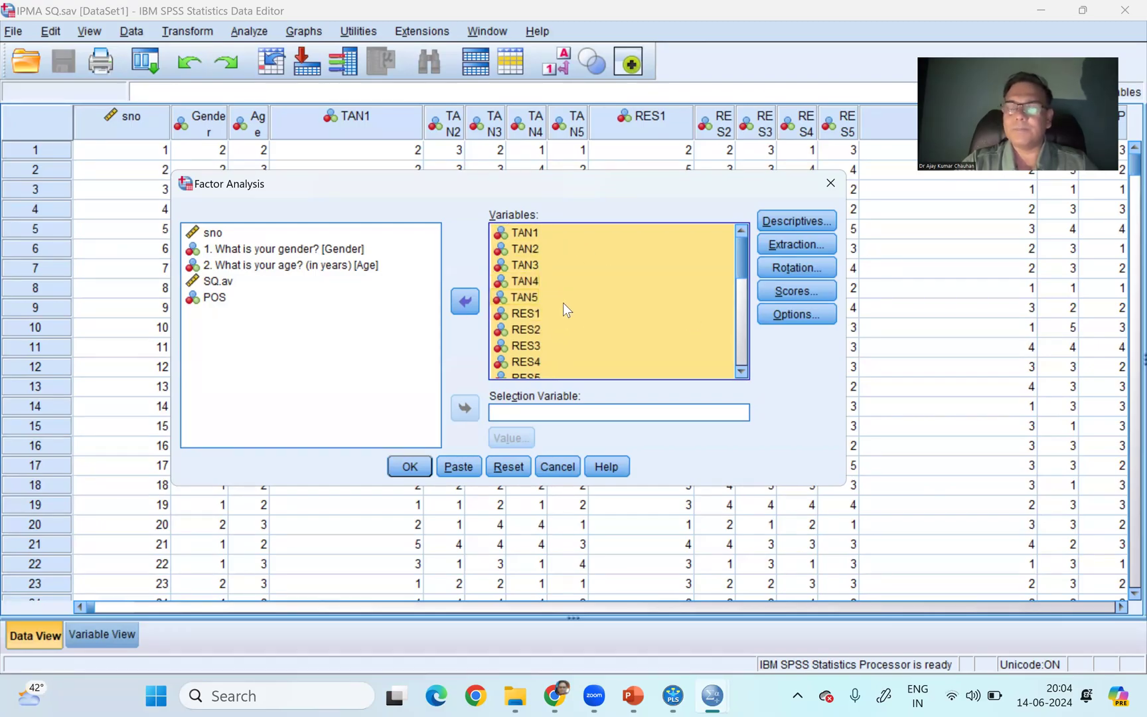
- Set the extraction to a fixed number of 1 factor with principal components, and run the factor analysis
click(790, 243)
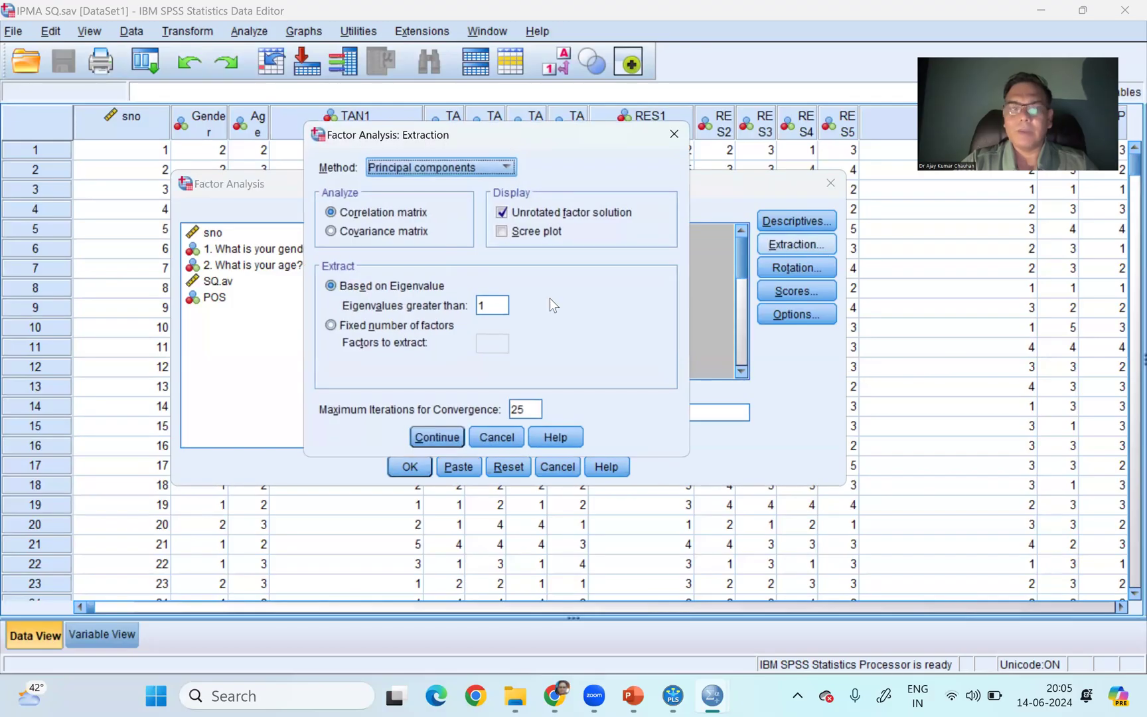
click(330, 326)
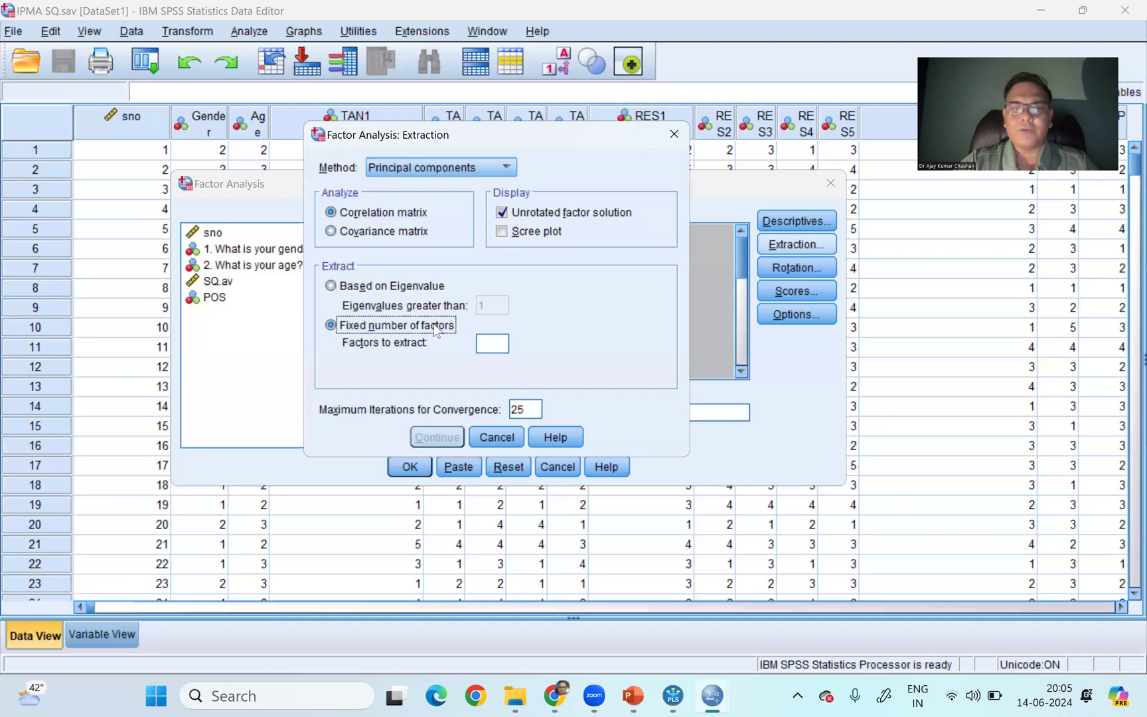
click(495, 345)
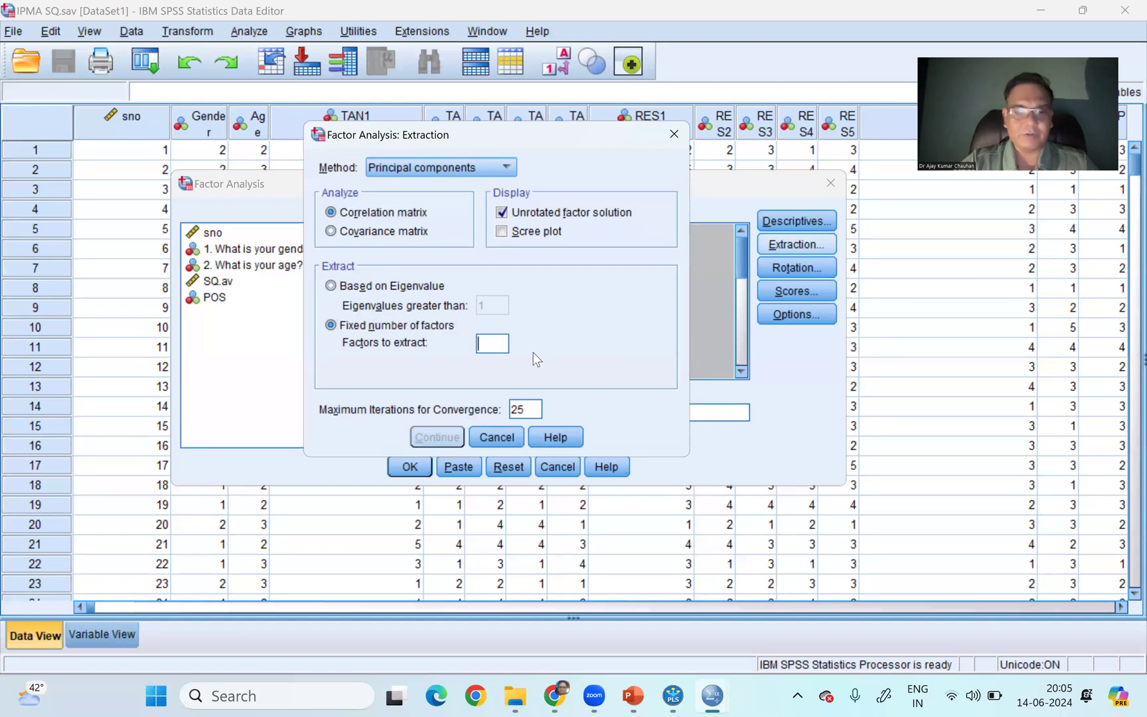
text(1)
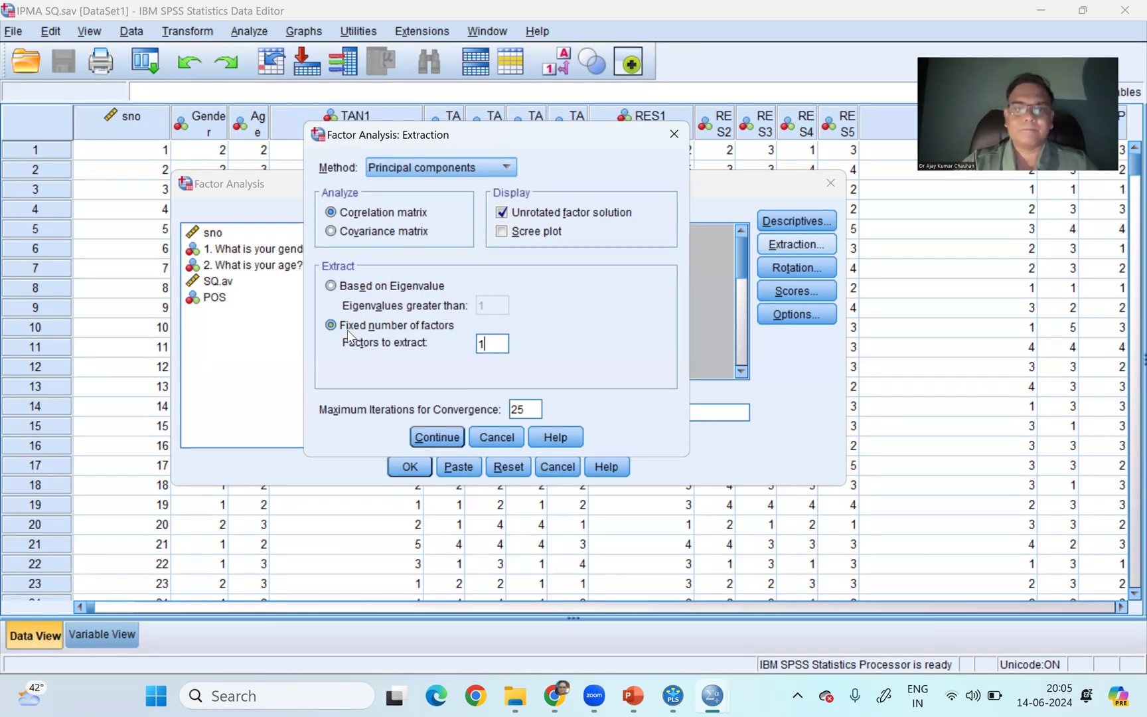
click(439, 433)
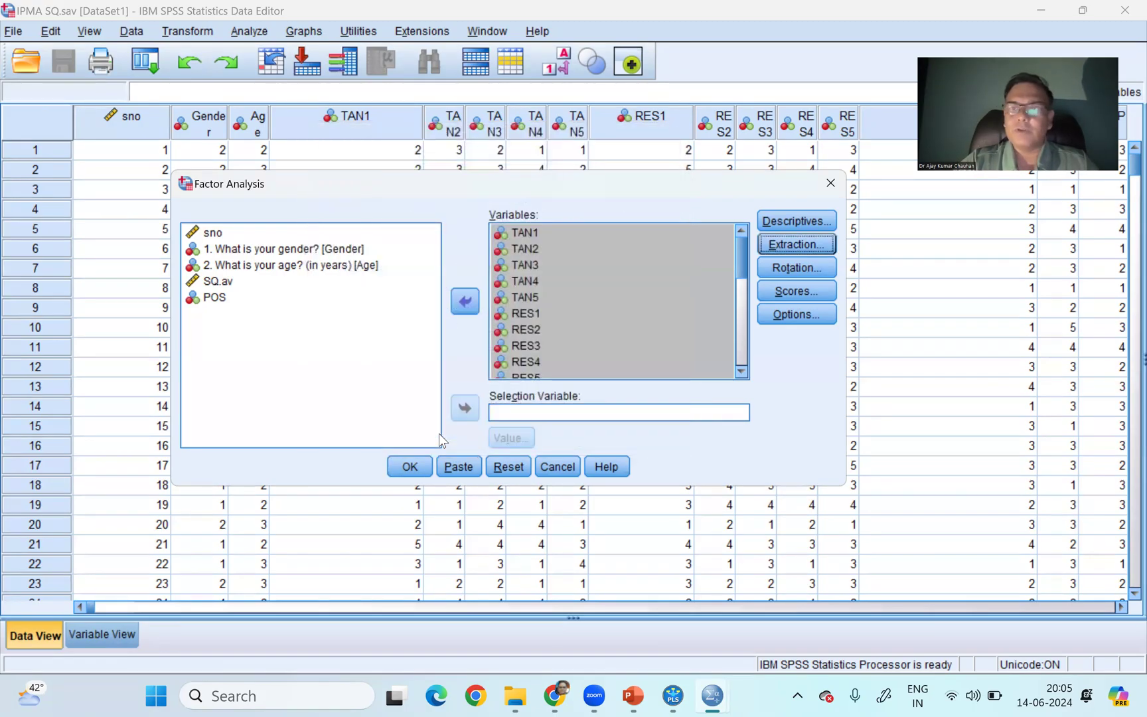
click(410, 467)
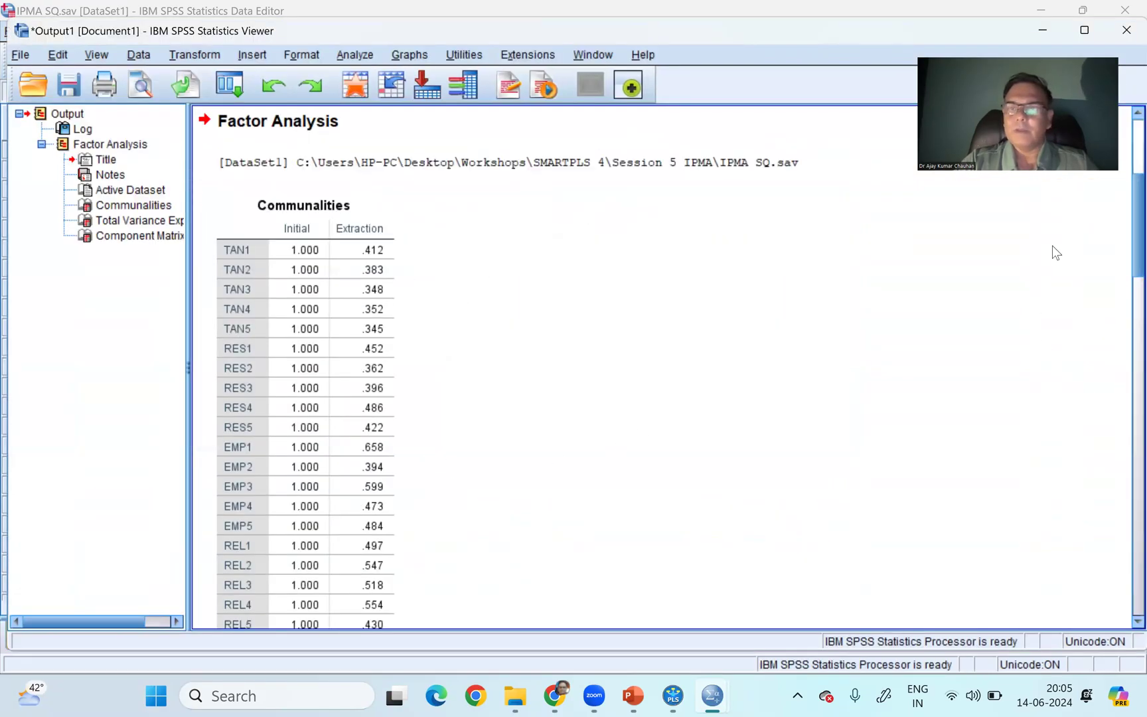
- Examine the Total Variance Explained table for the first component, and close the output and the IPMA SQ data file
drag(1134, 186, 1134, 320)
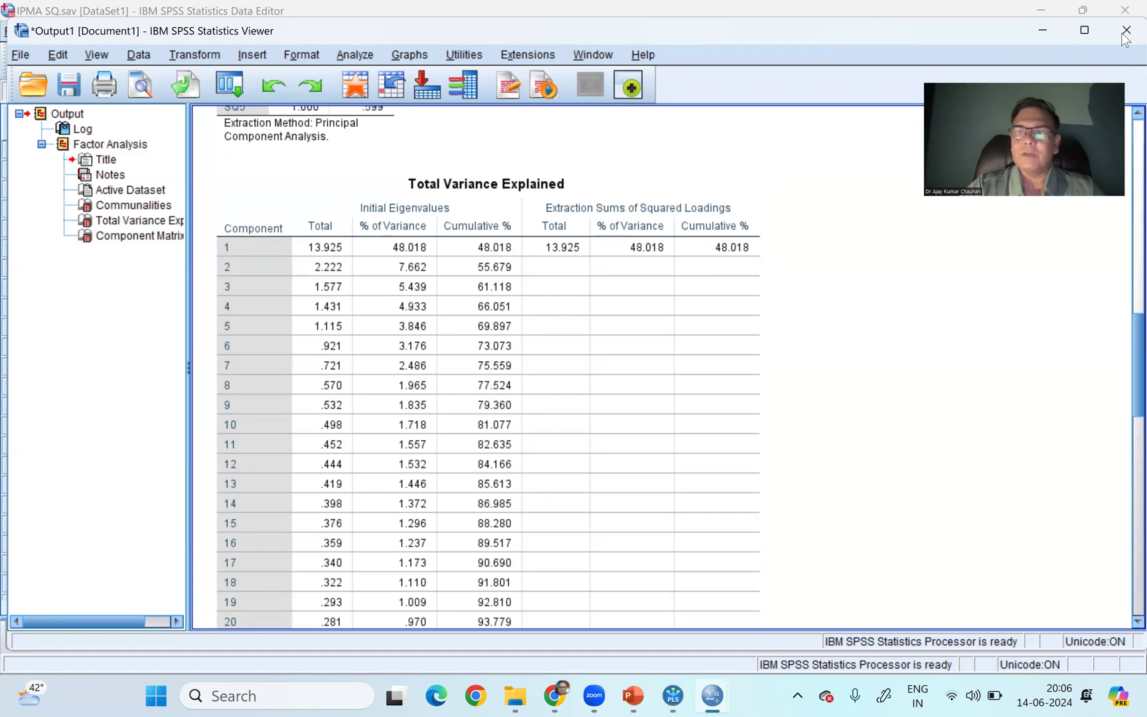
key(alt+F4)
click(580, 367)
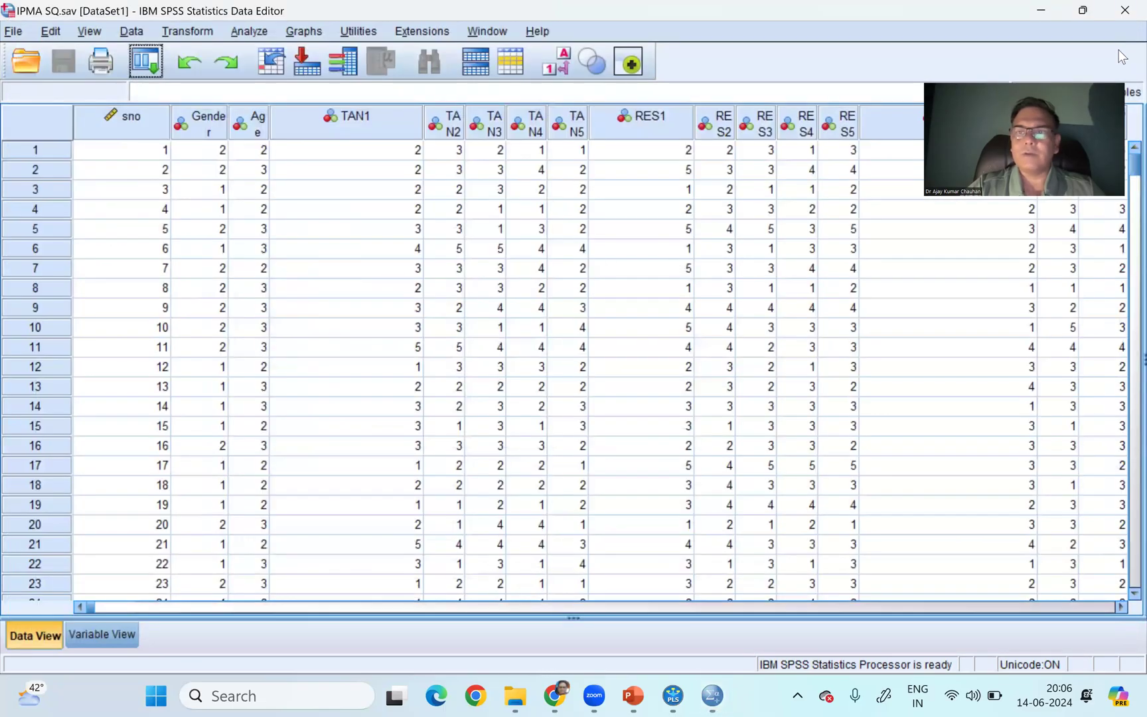
key(alt+F4)
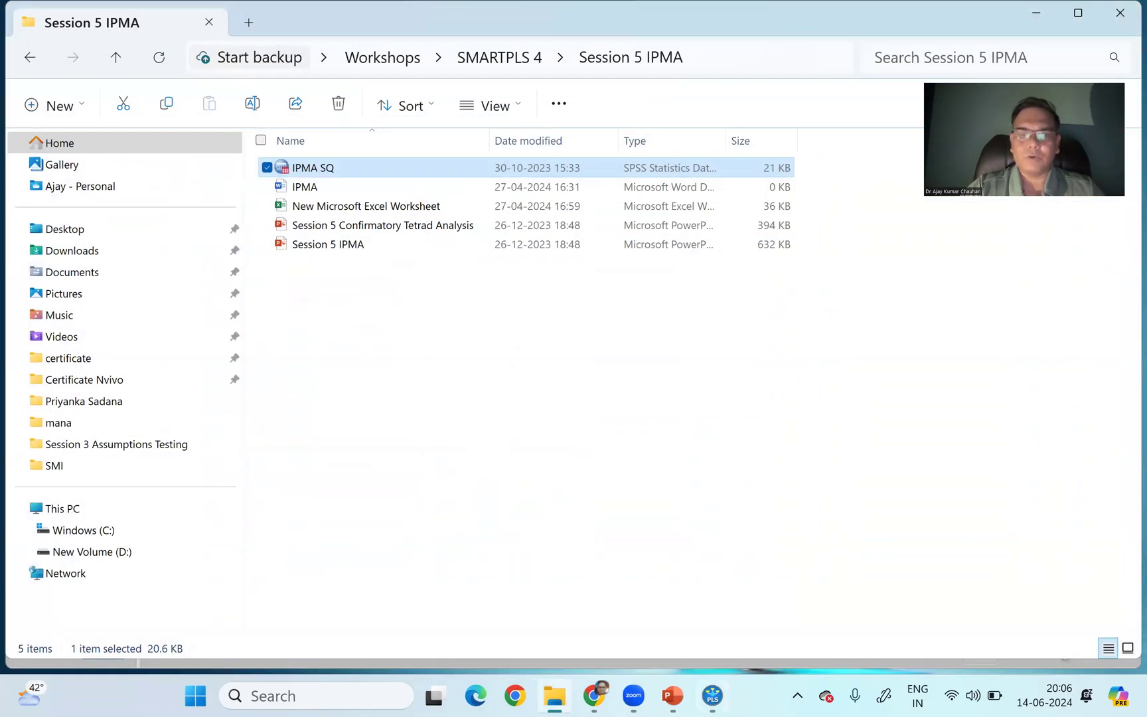
- View the Session Topics slide in PowerPoint, and switch back to the SmartPLS workspace with the 0 CFA project collapsed
click(673, 695)
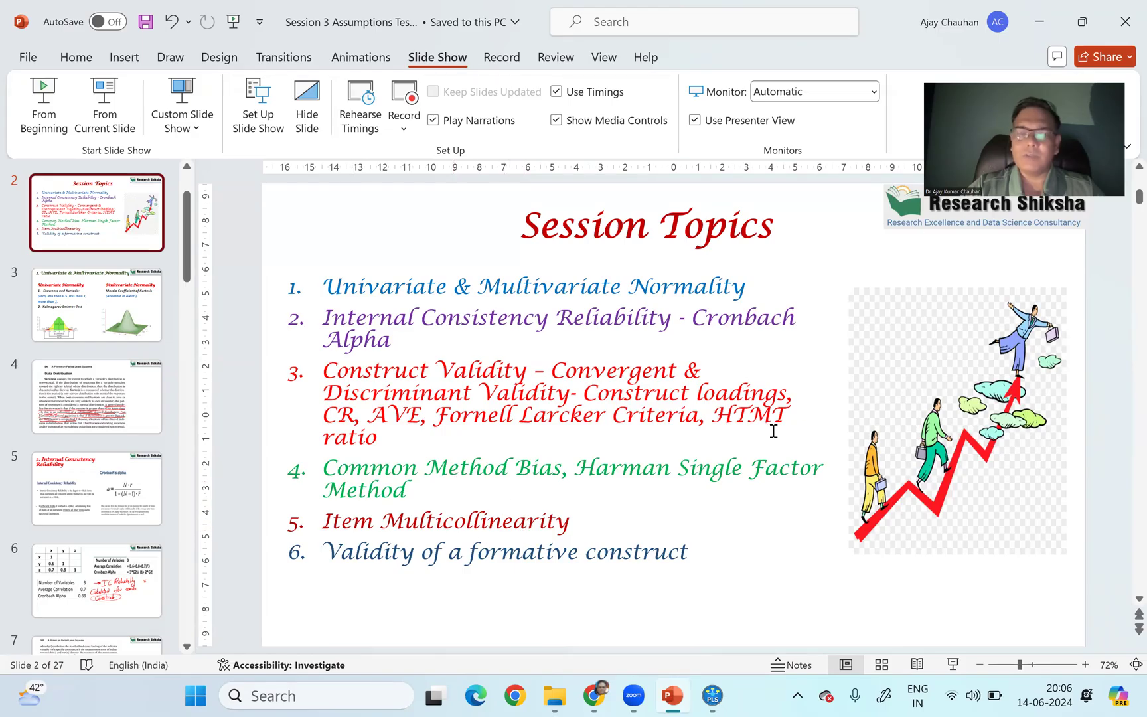
click(597, 561)
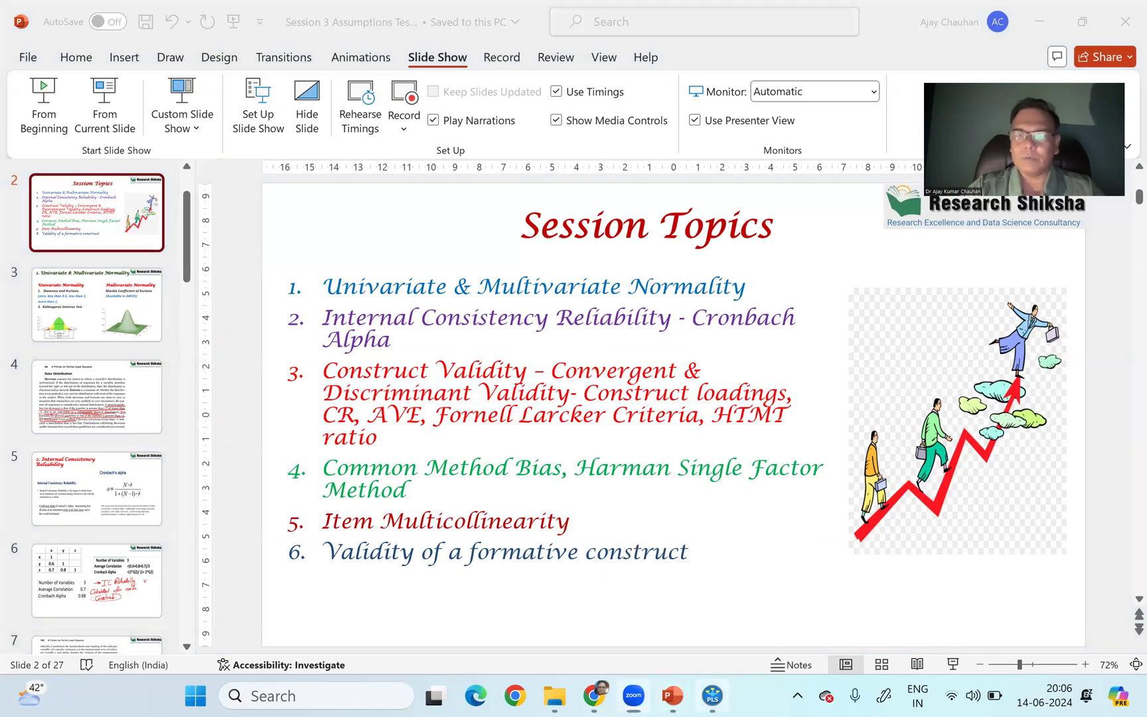
key(alt+Tab)
click(43, 85)
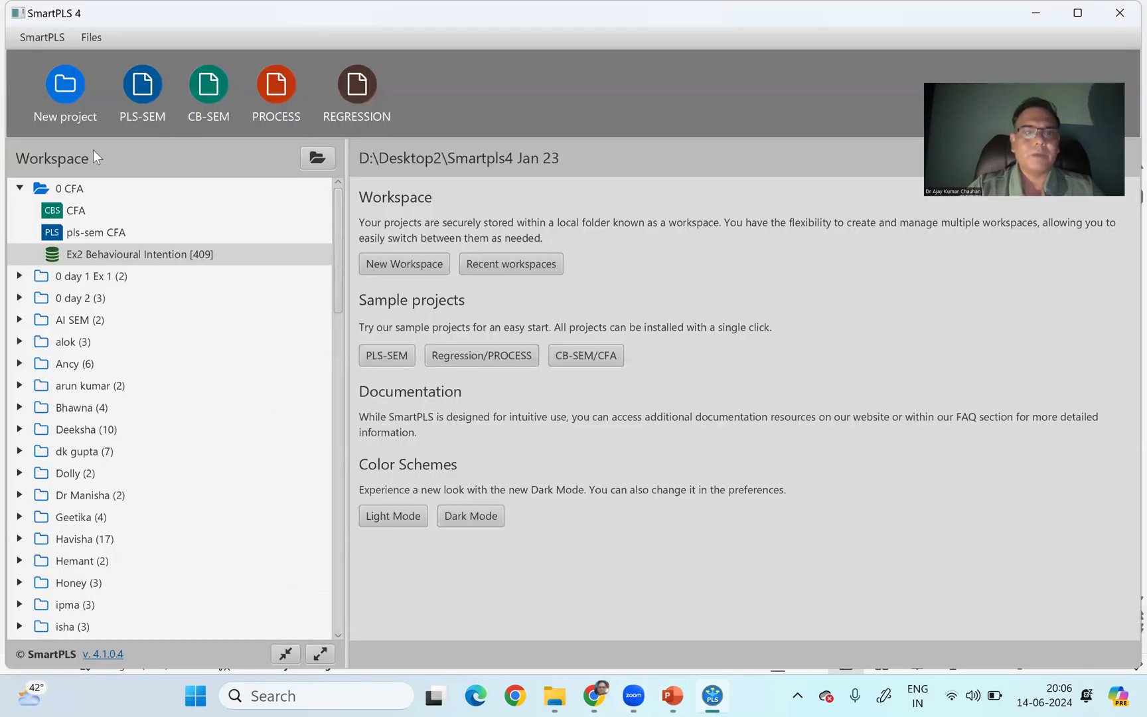
click(20, 188)
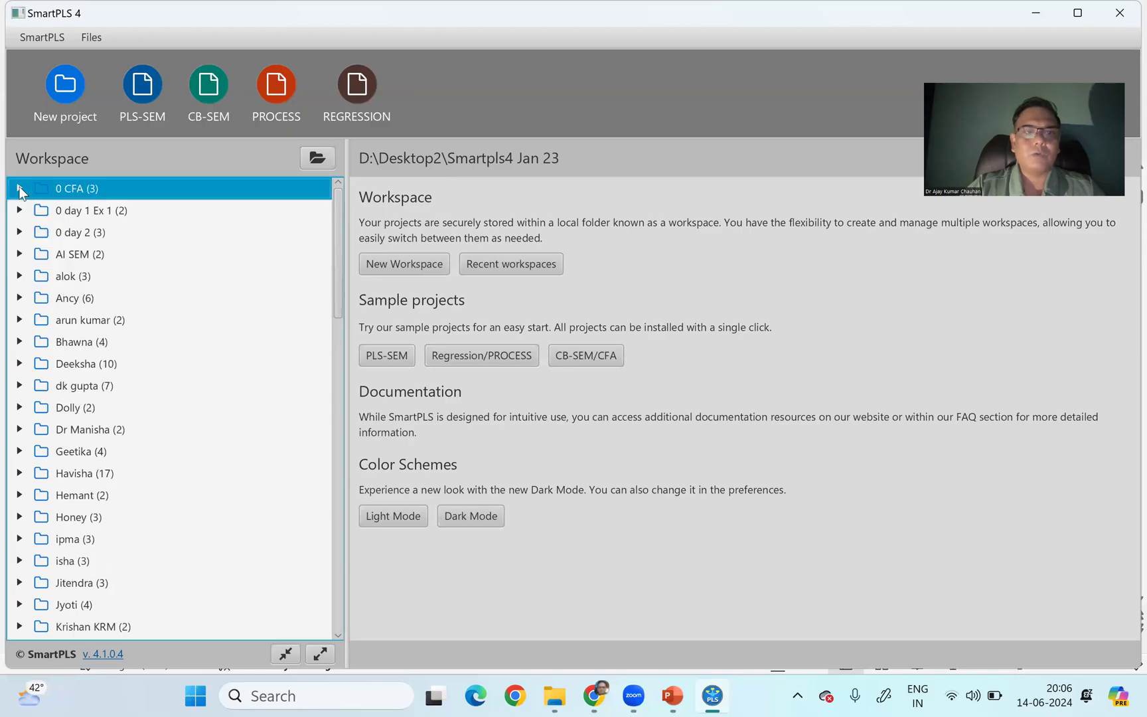
click(332, 217)
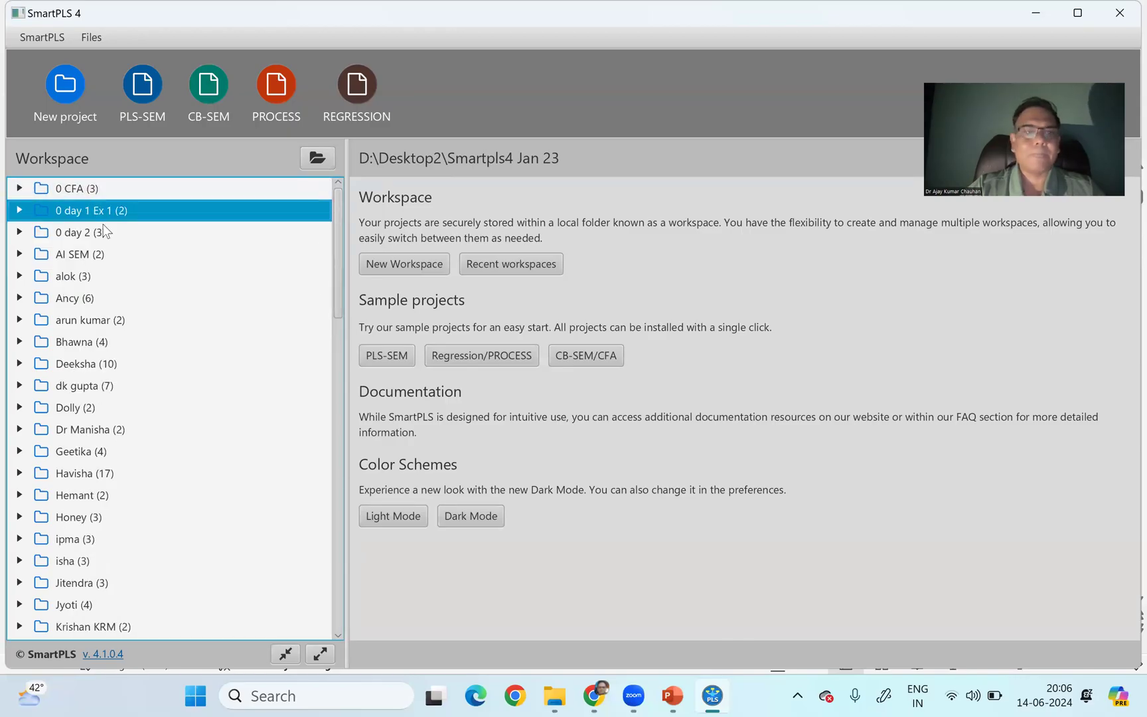
- Create a new project named "0 aa" in the workspace
click(65, 90)
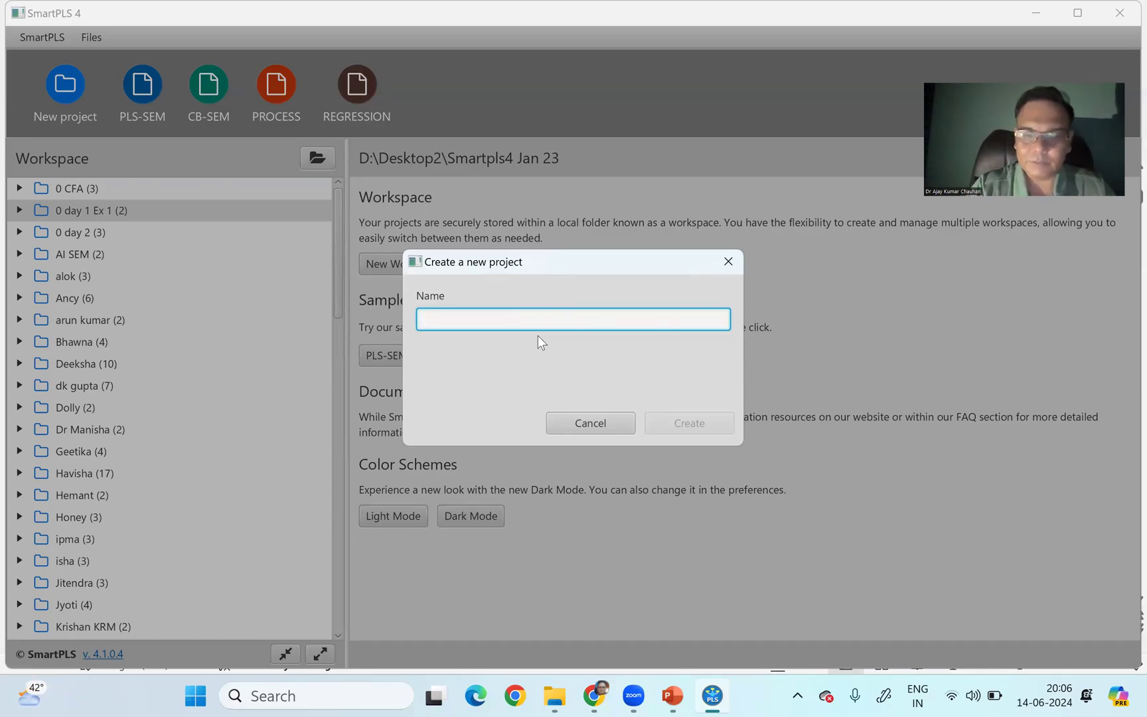
text(0 aa)
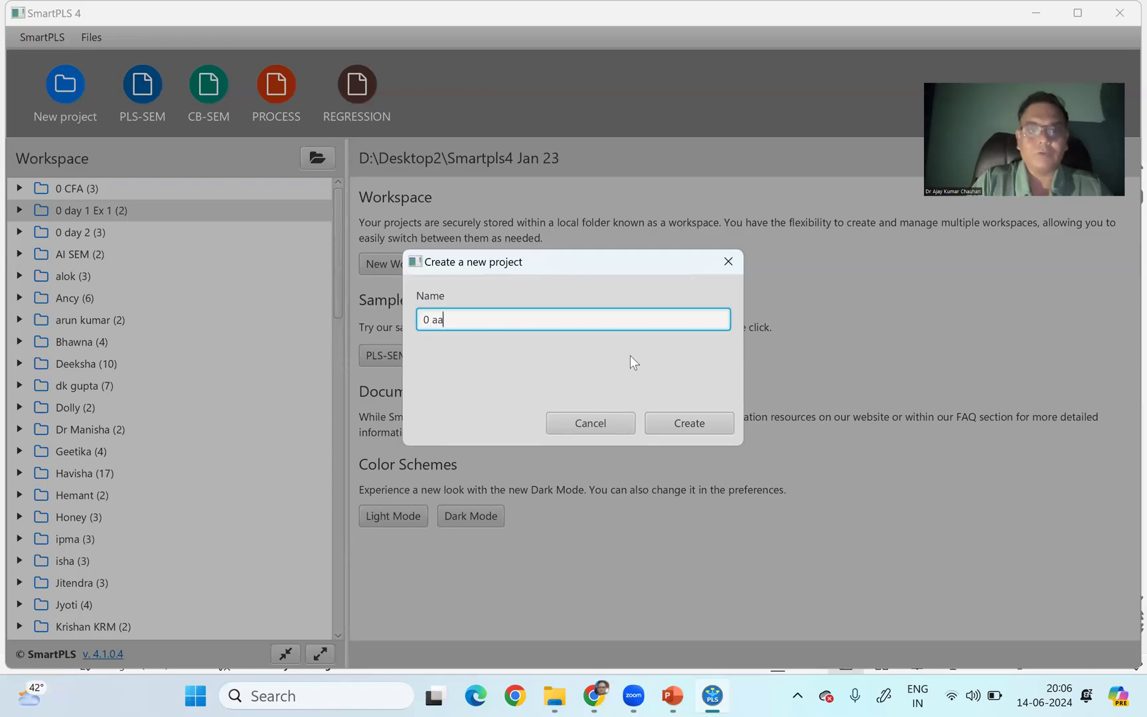
click(675, 428)
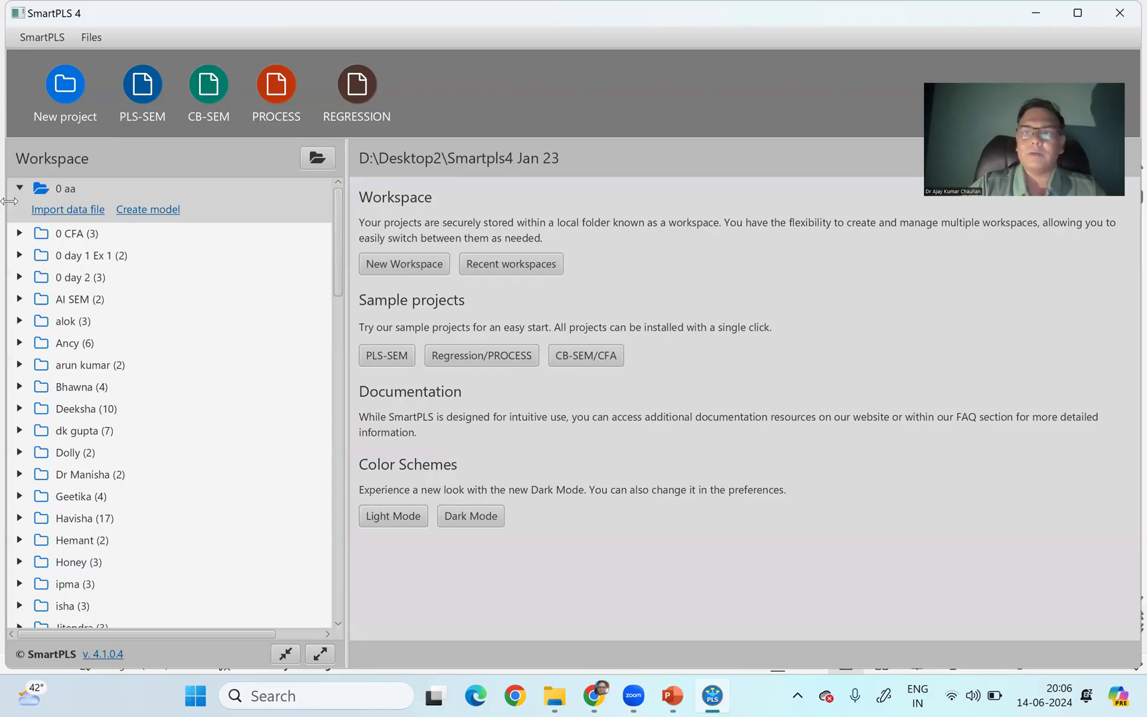
- Import the Redundancy analysis SPSS file from Desktop, Workshops, SMARTPLS 4, Session 3 Assumptions Testing into the 0 aa project
click(51, 210)
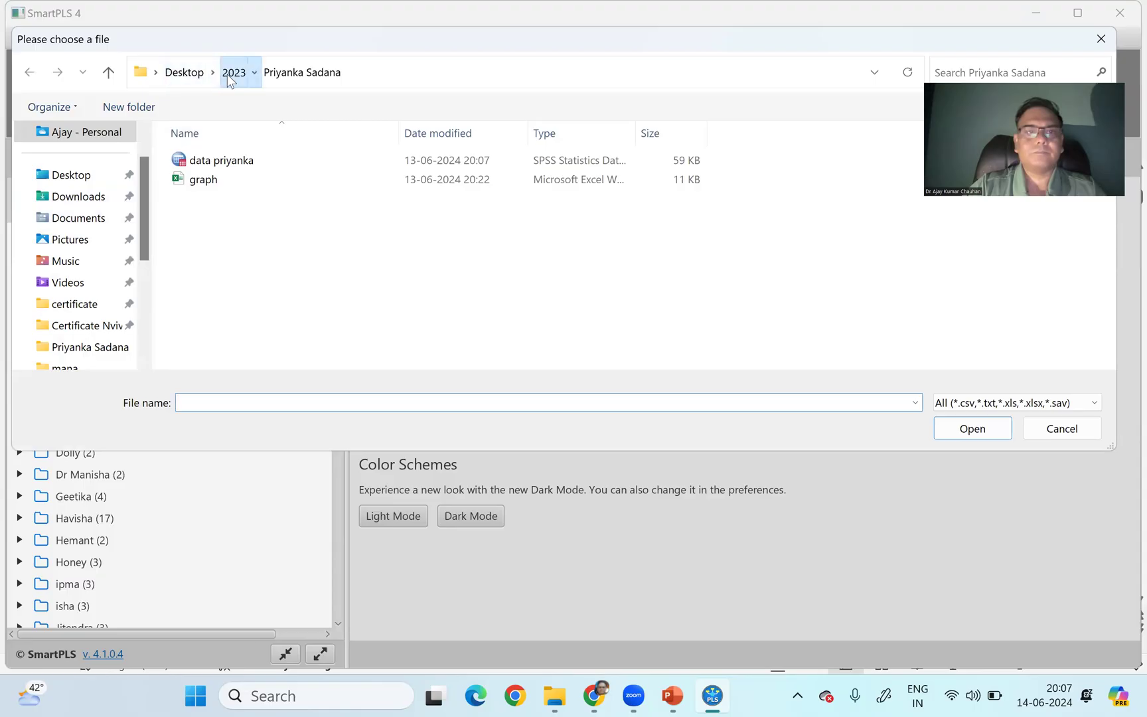
click(229, 79)
click(179, 77)
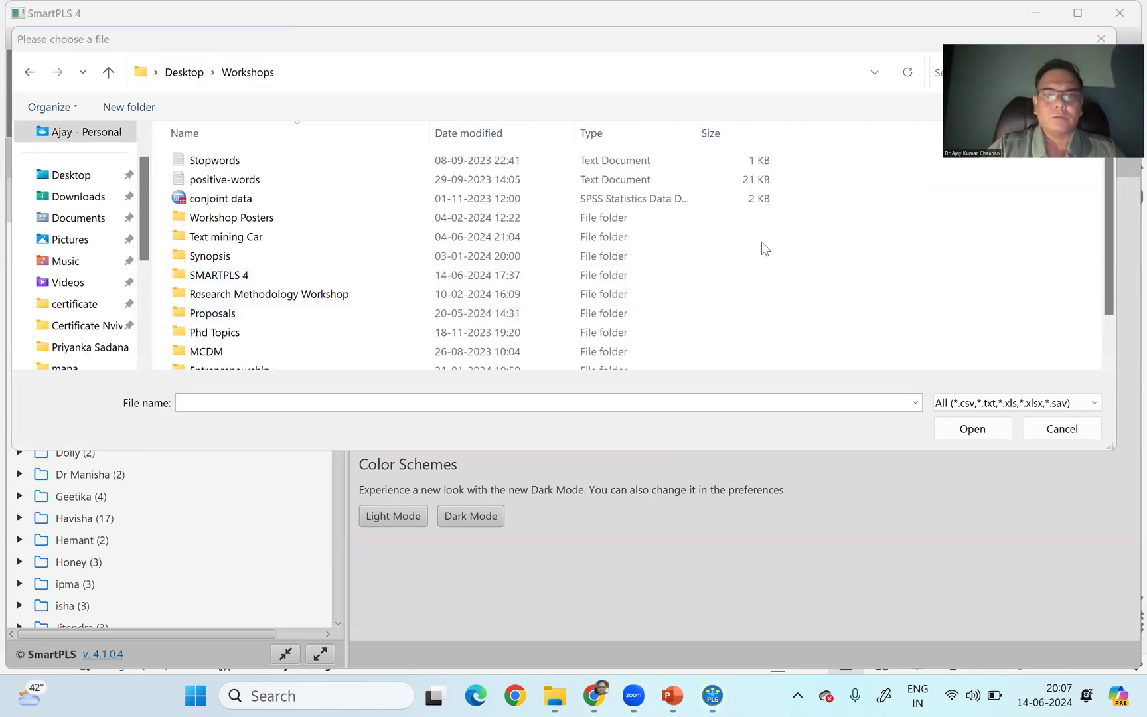
click(211, 282)
double_click(211, 282)
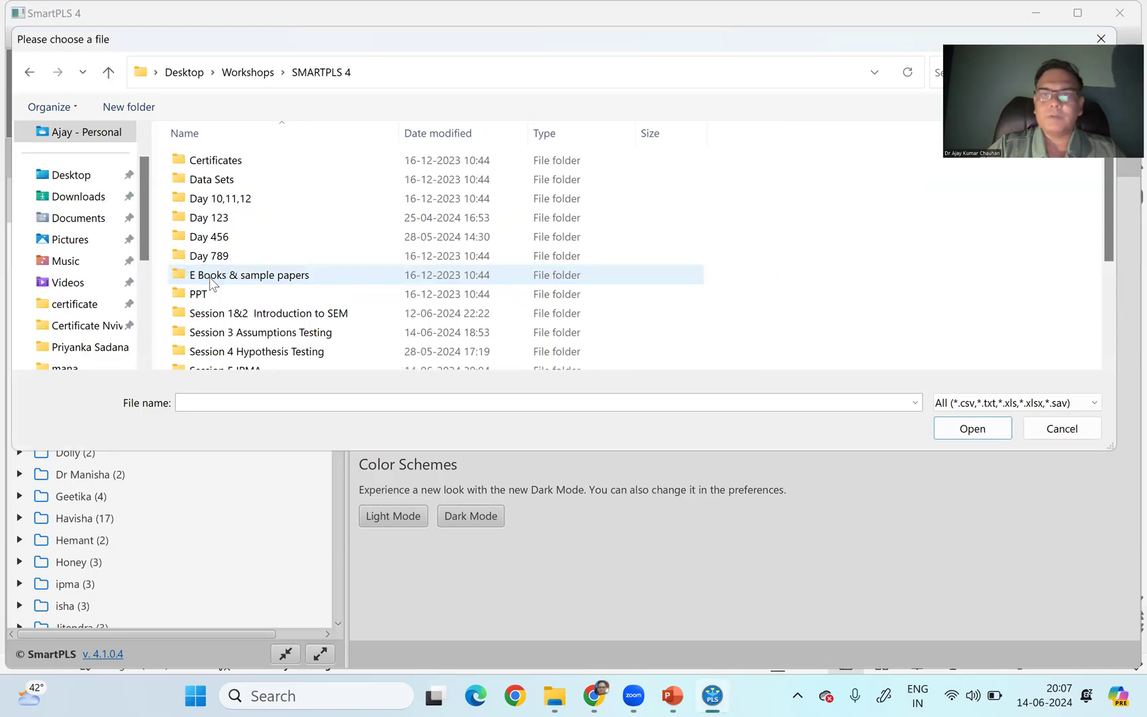
double_click(233, 336)
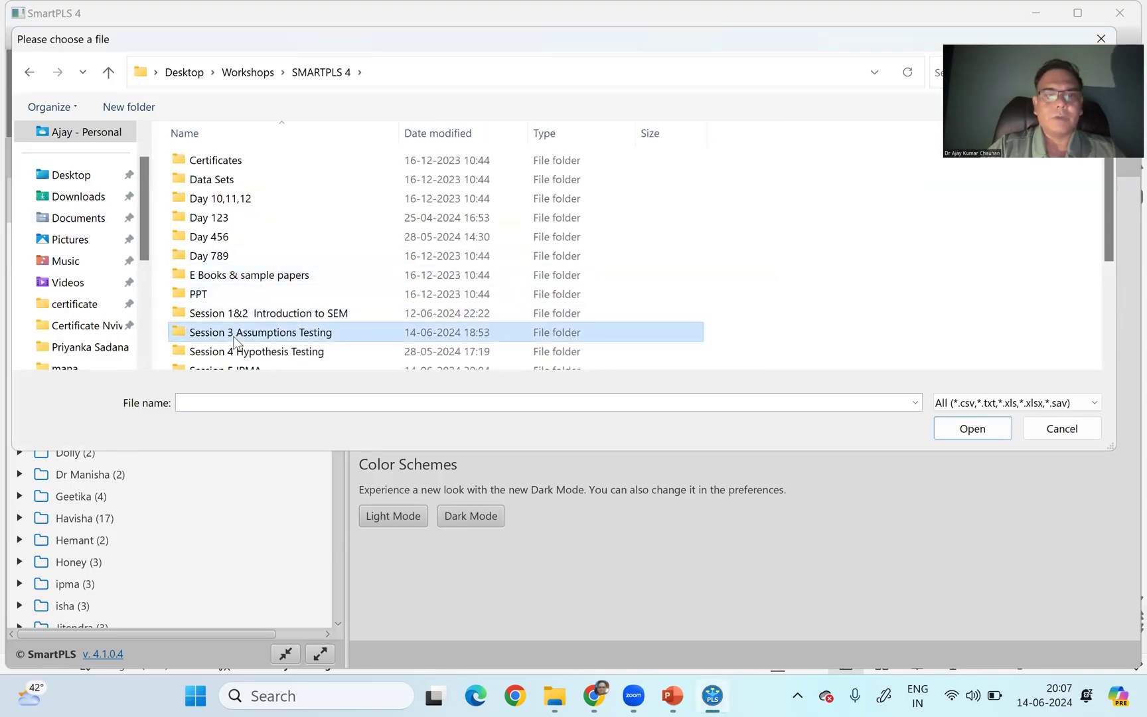
click(236, 207)
double_click(234, 199)
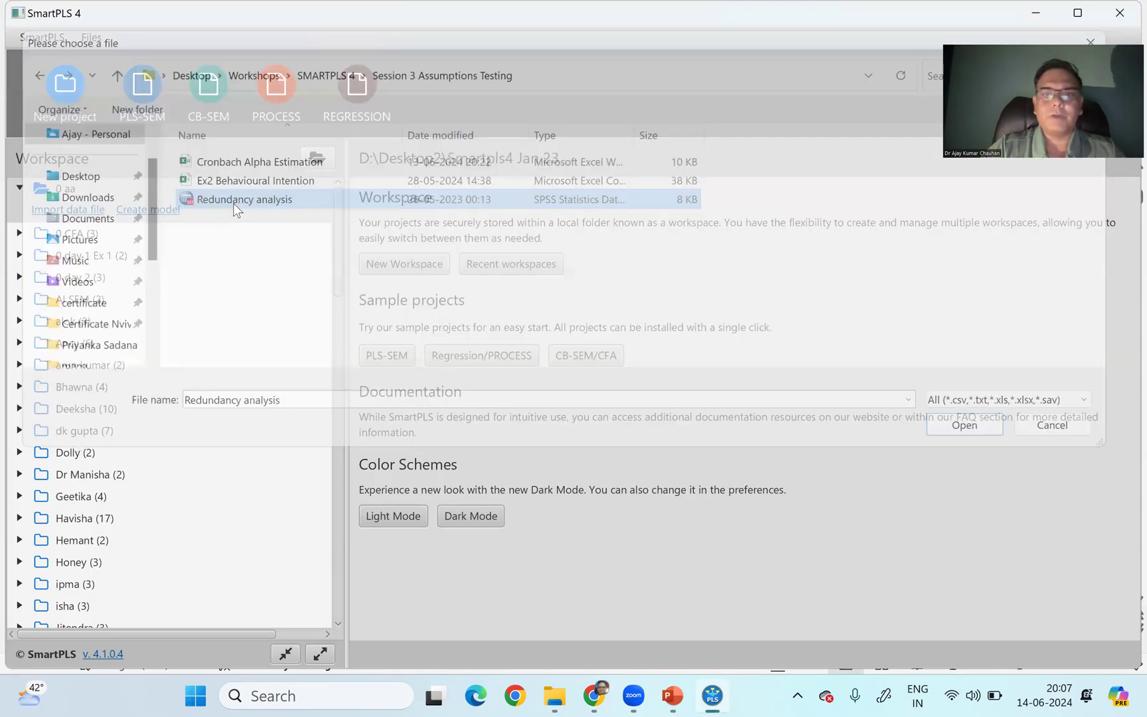
click(890, 608)
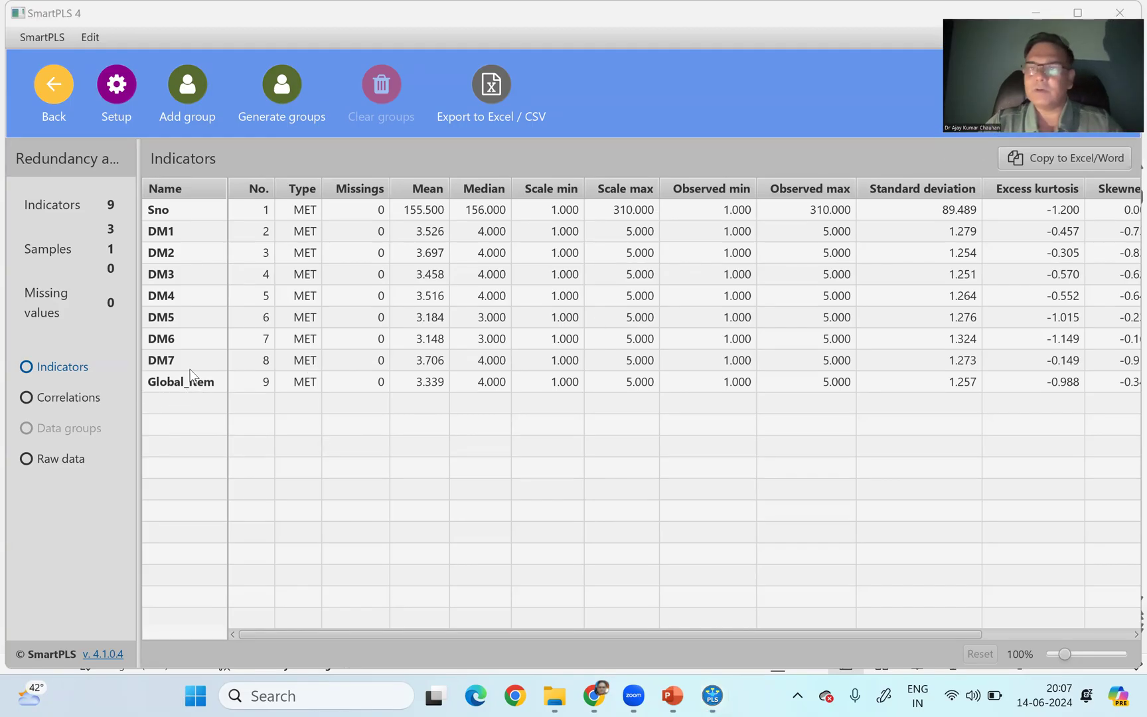
- Return to the workspace and create a PLS-SEM model named "sem" in the 0 aa project
click(54, 90)
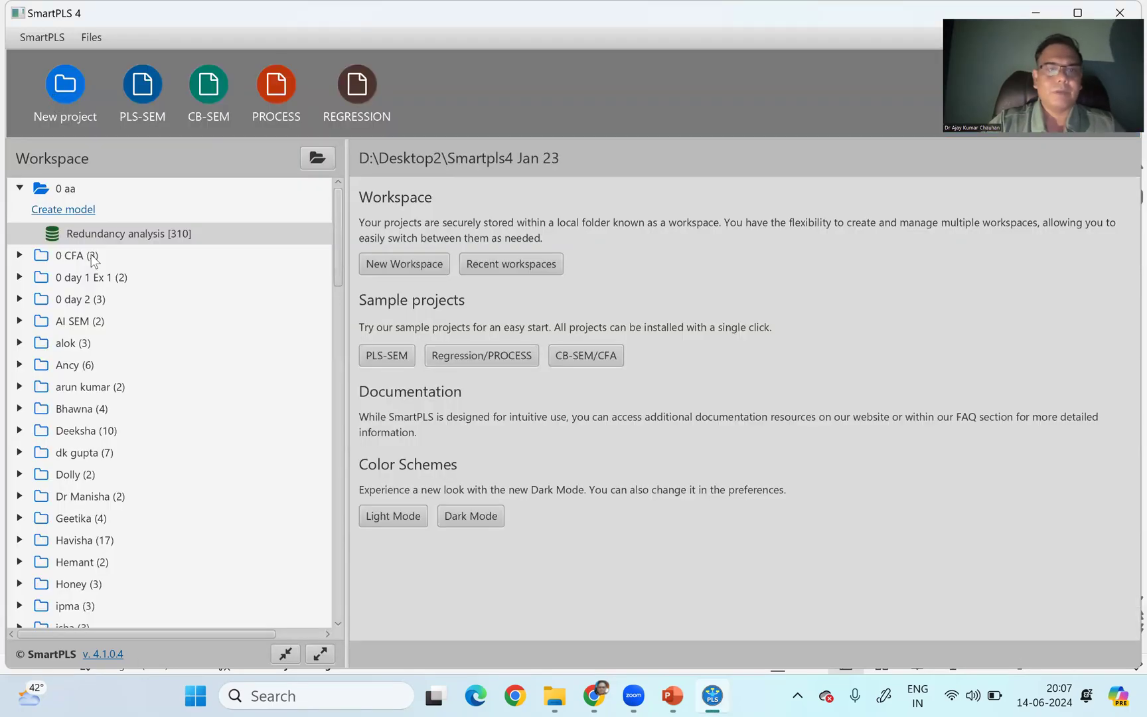
click(85, 216)
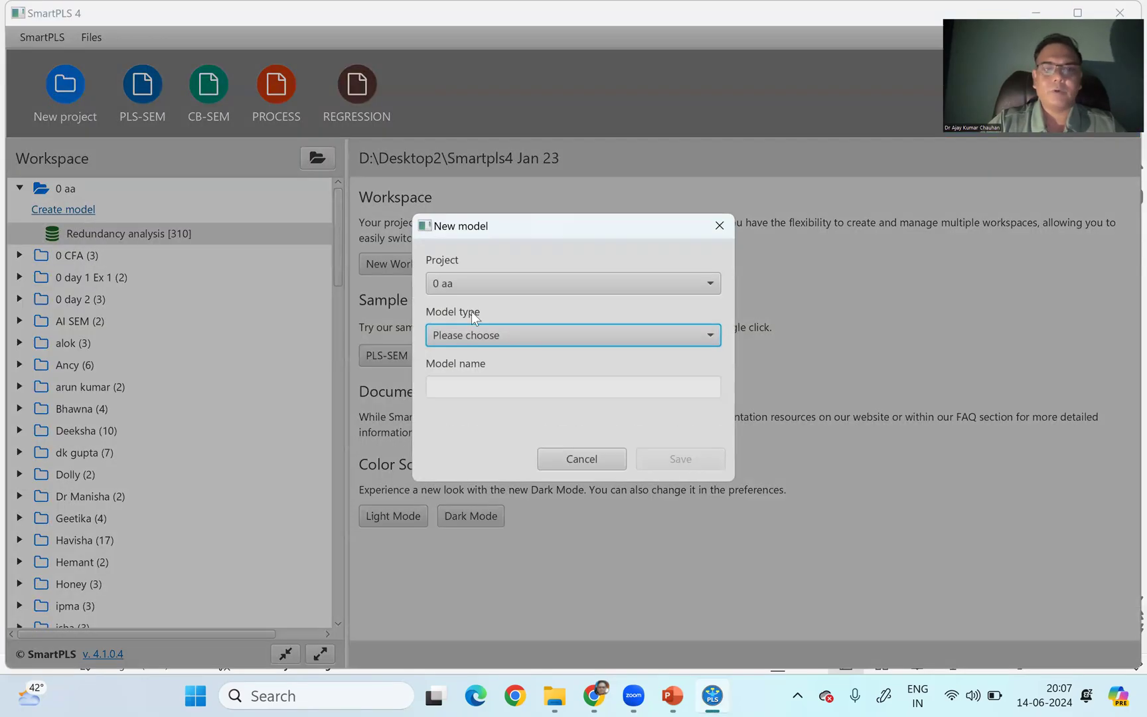
click(516, 337)
click(495, 368)
click(463, 385)
text(sem)
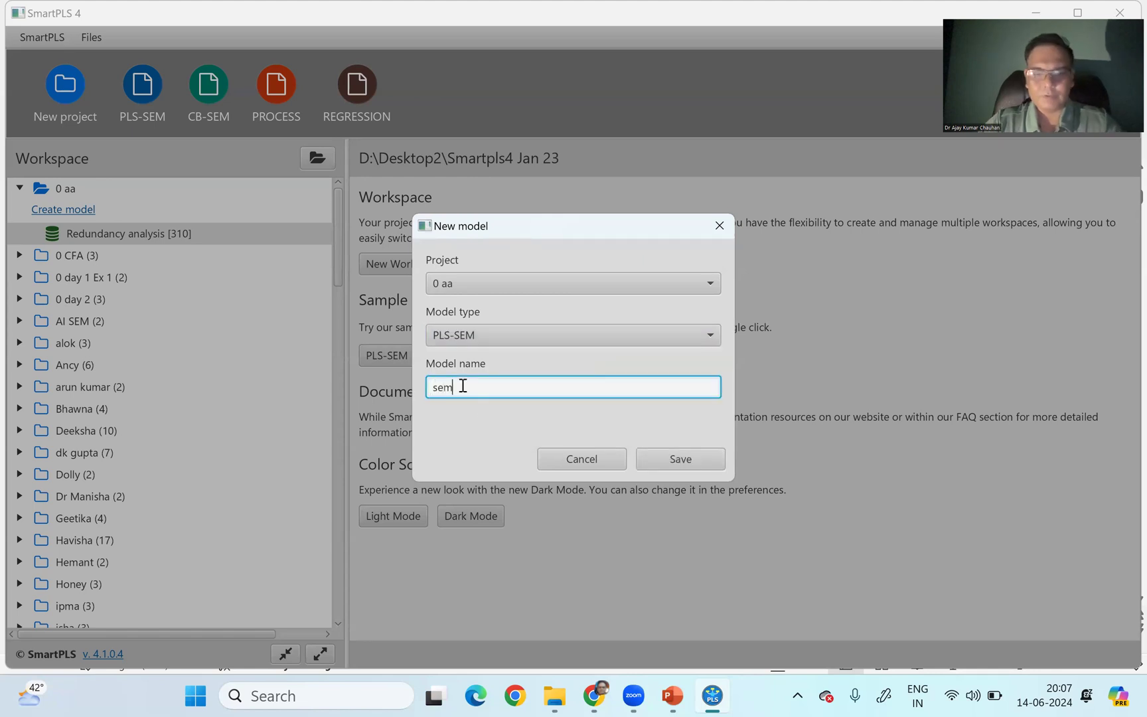
click(681, 464)
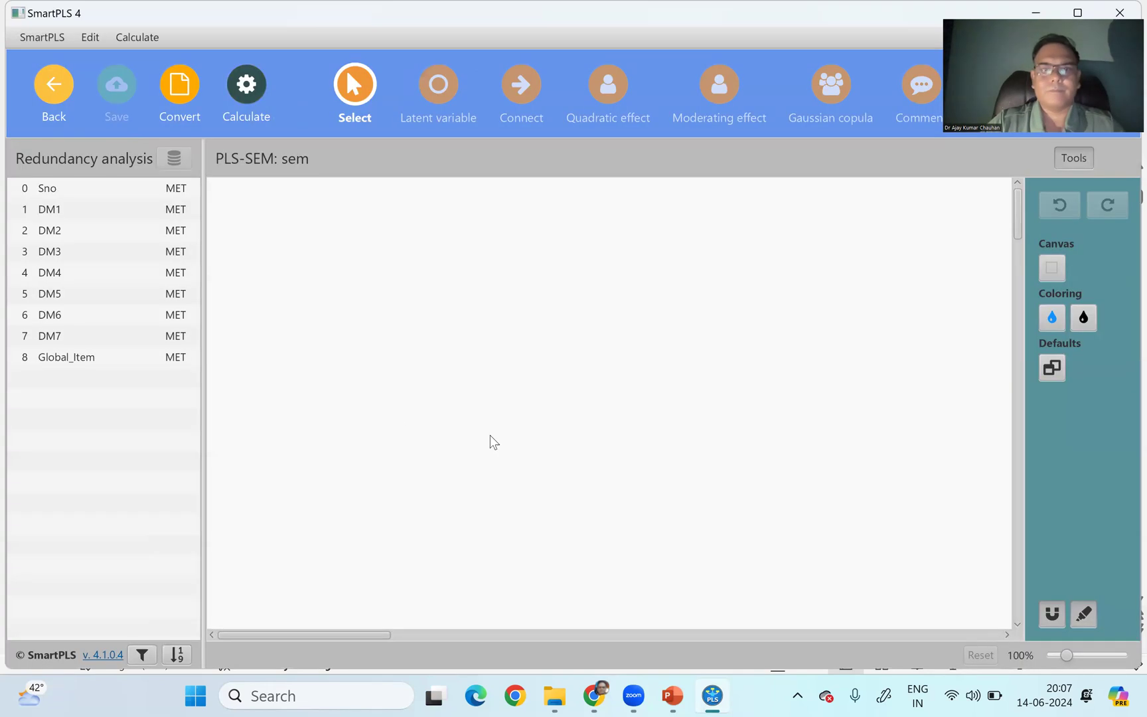
- Create a latent variable named DM on the canvas with DM1 to DM7 as its indicators
click(91, 208)
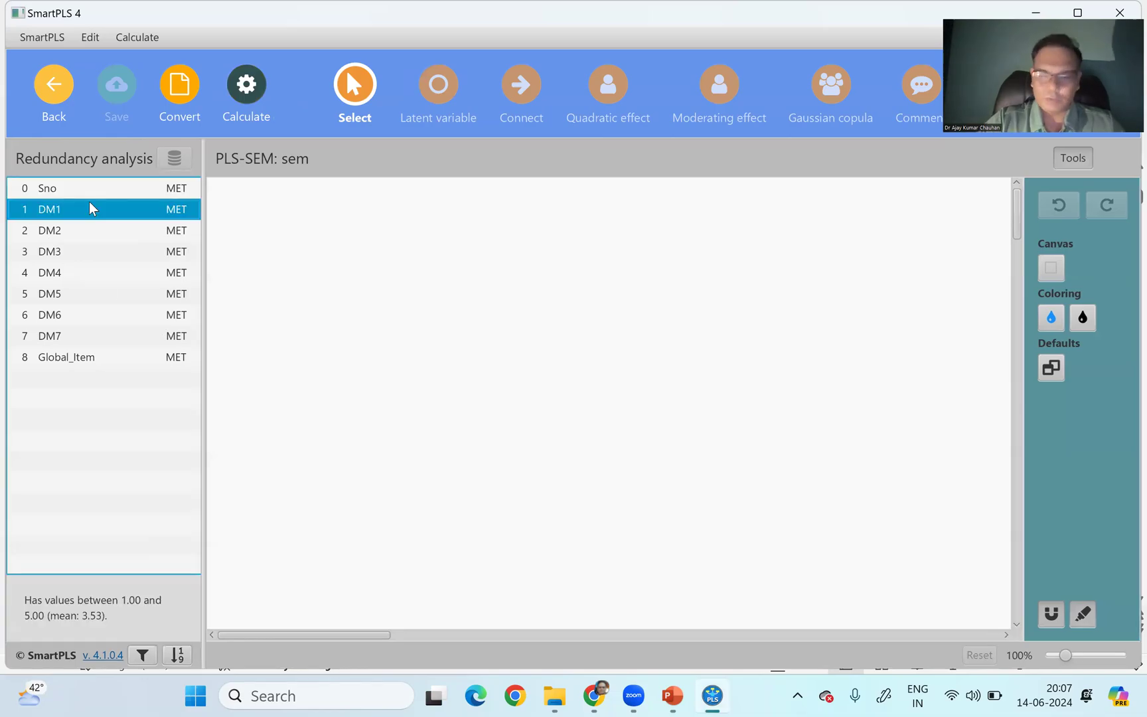
key(shift+Down)
key(shift+Down)
key(shift+Down)
key(shift+Down)
key(shift+Down)
key(shift+Down)
drag(91, 204, 414, 433)
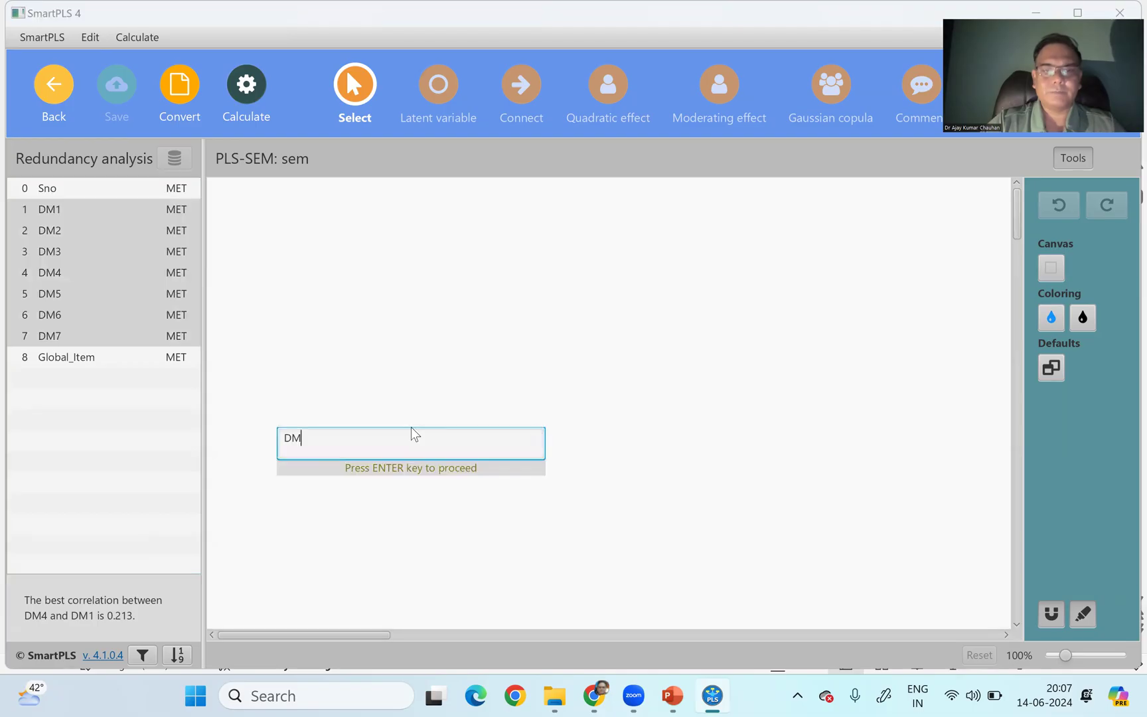
key(Return)
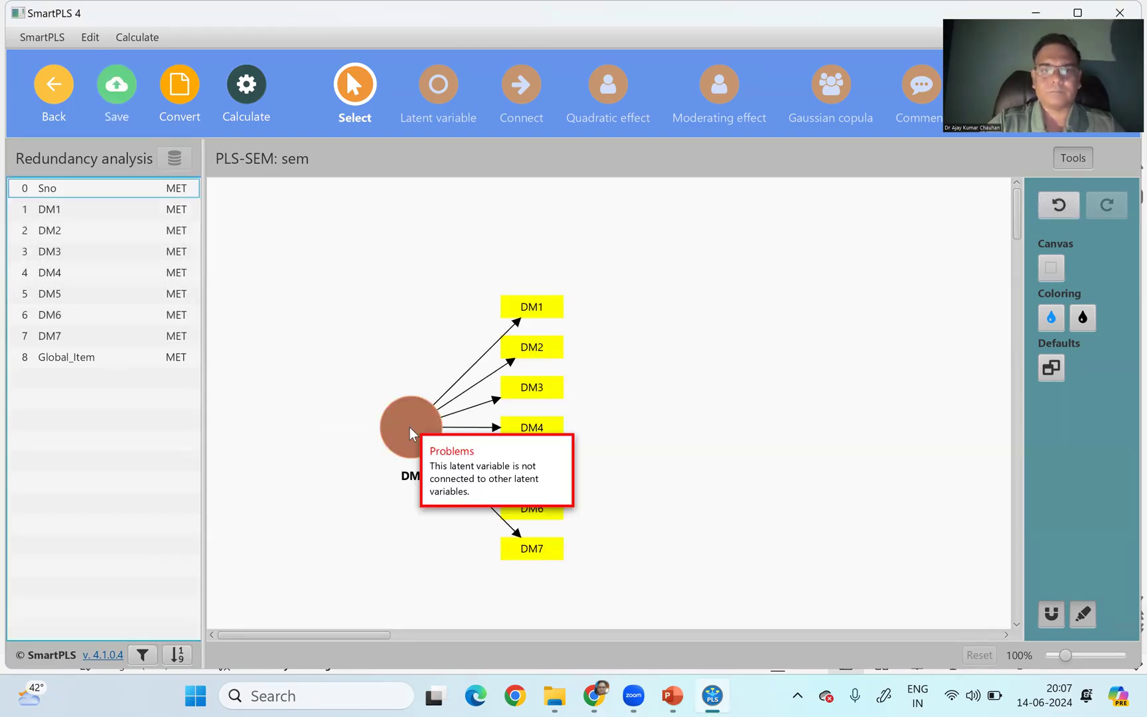
- Align the DM construct's indicators to its left and invert its measurement model to formative
click(412, 433)
right_click(413, 435)
click(487, 571)
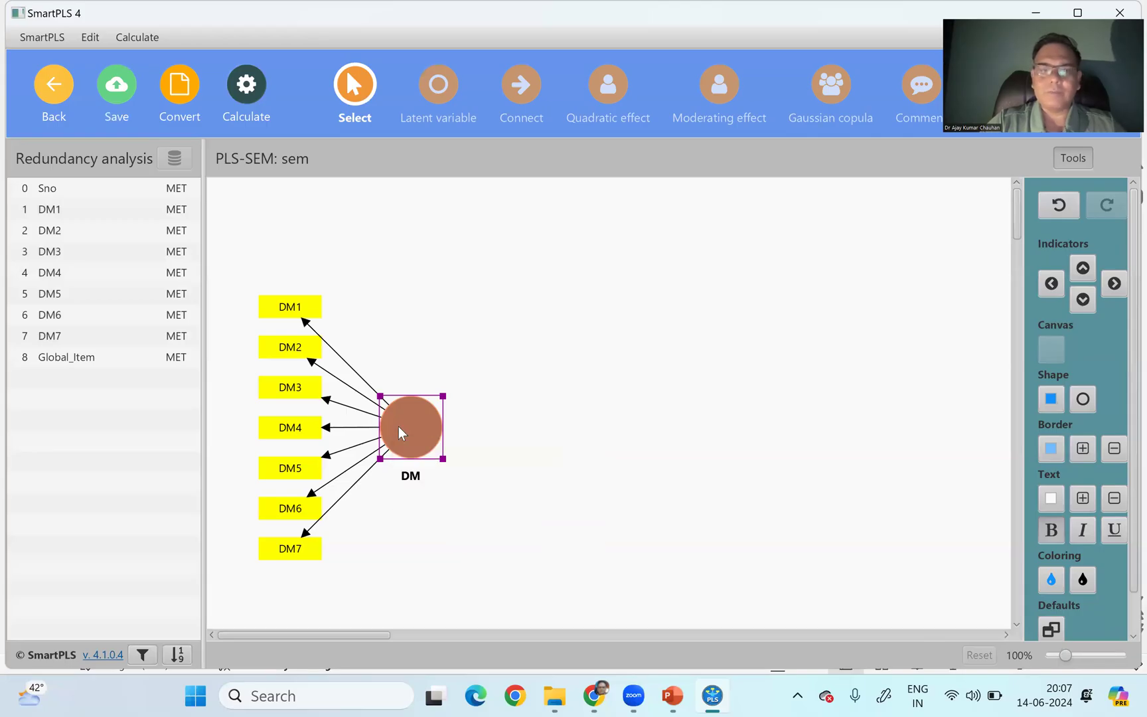
right_click(402, 433)
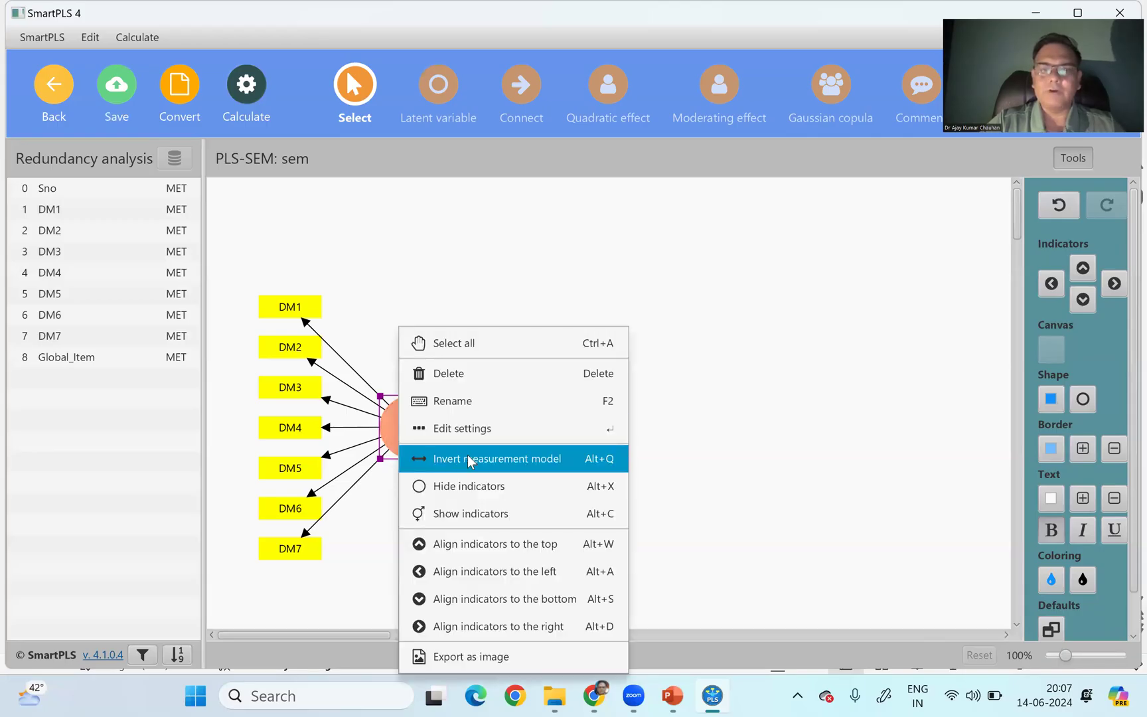
click(468, 459)
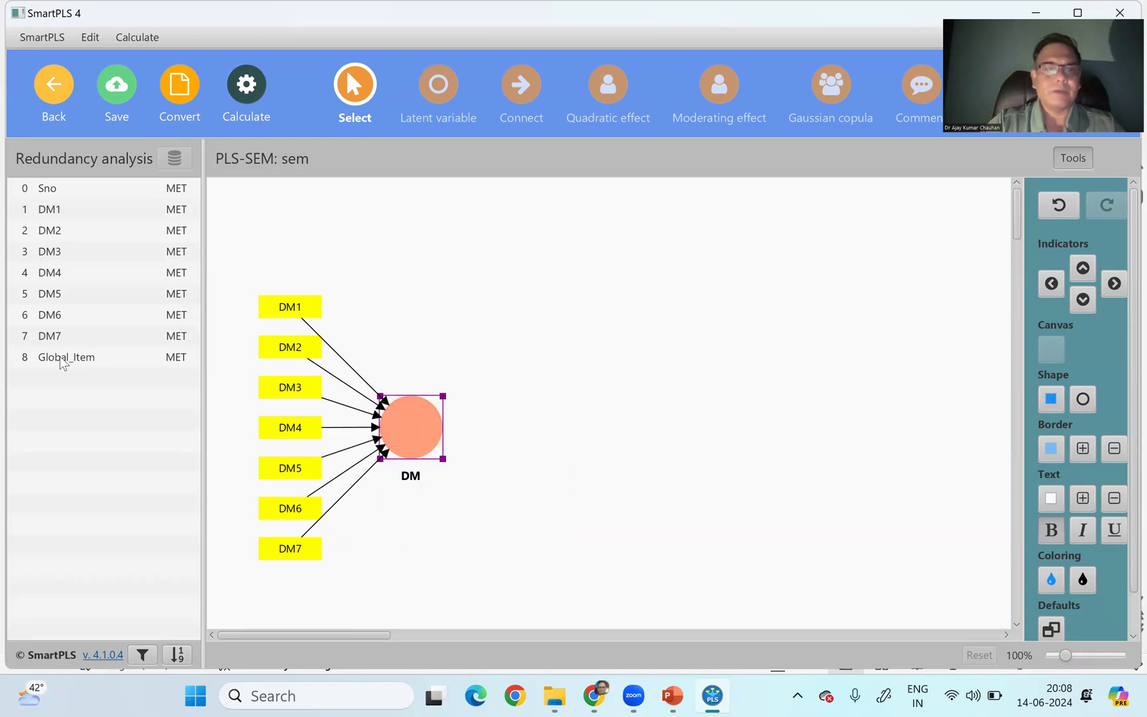
- Add a Global_Item construct measured by Global_Item, level with DM on its right, and connect DM to it
drag(61, 358, 674, 418)
key(Return)
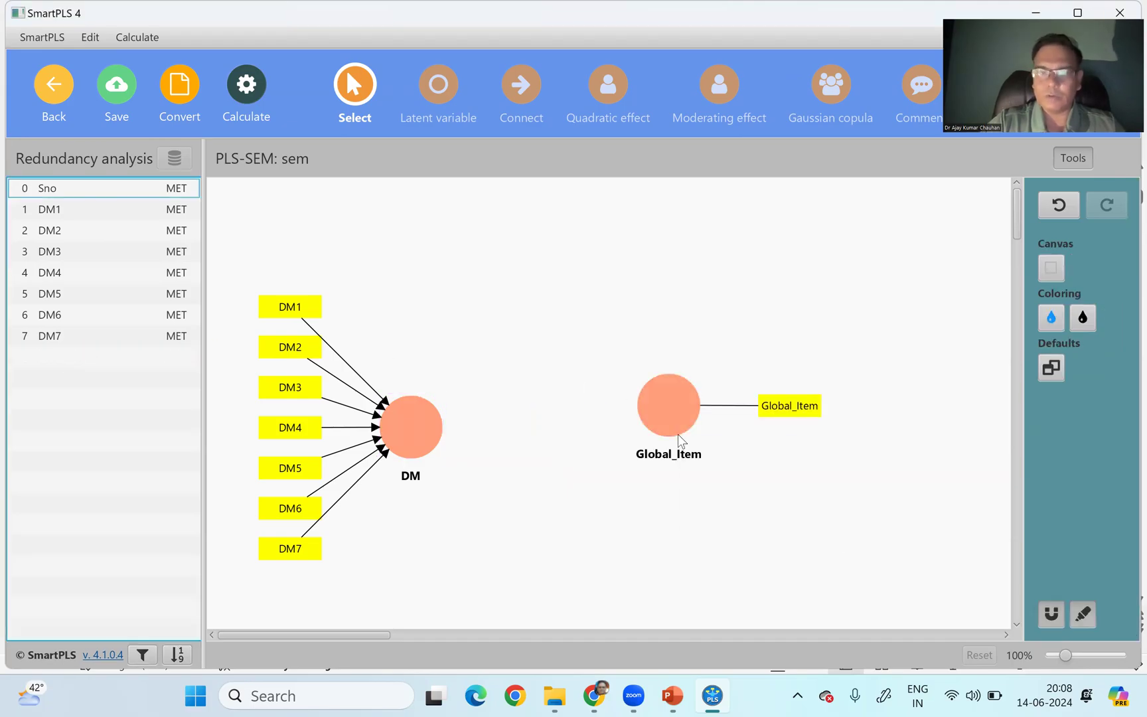
drag(672, 415, 703, 437)
click(528, 96)
click(430, 425)
click(722, 436)
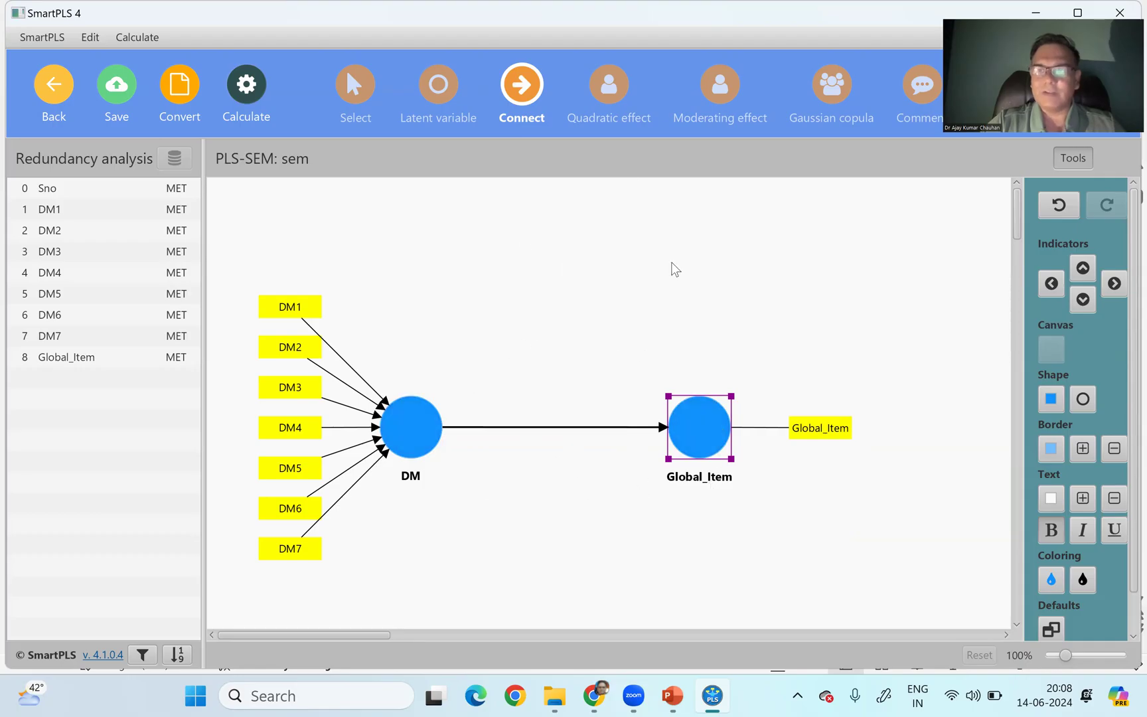
- Run bootstrapping on the model and show path coefficients and p values for the structural model
click(256, 97)
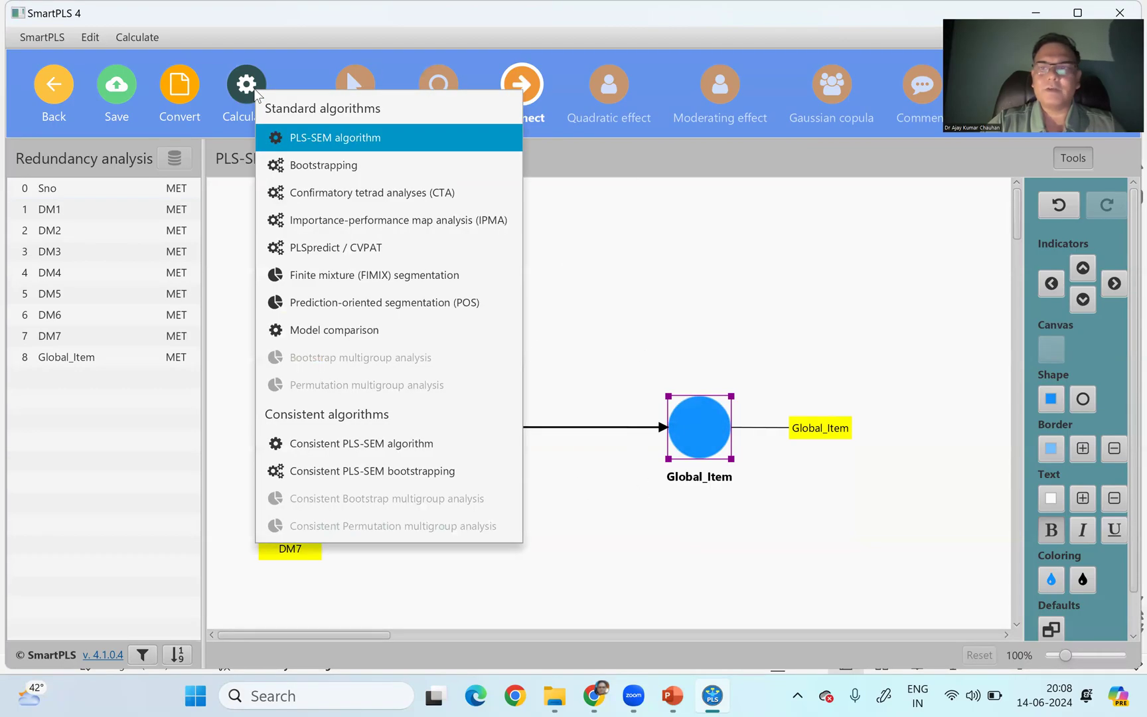
click(314, 169)
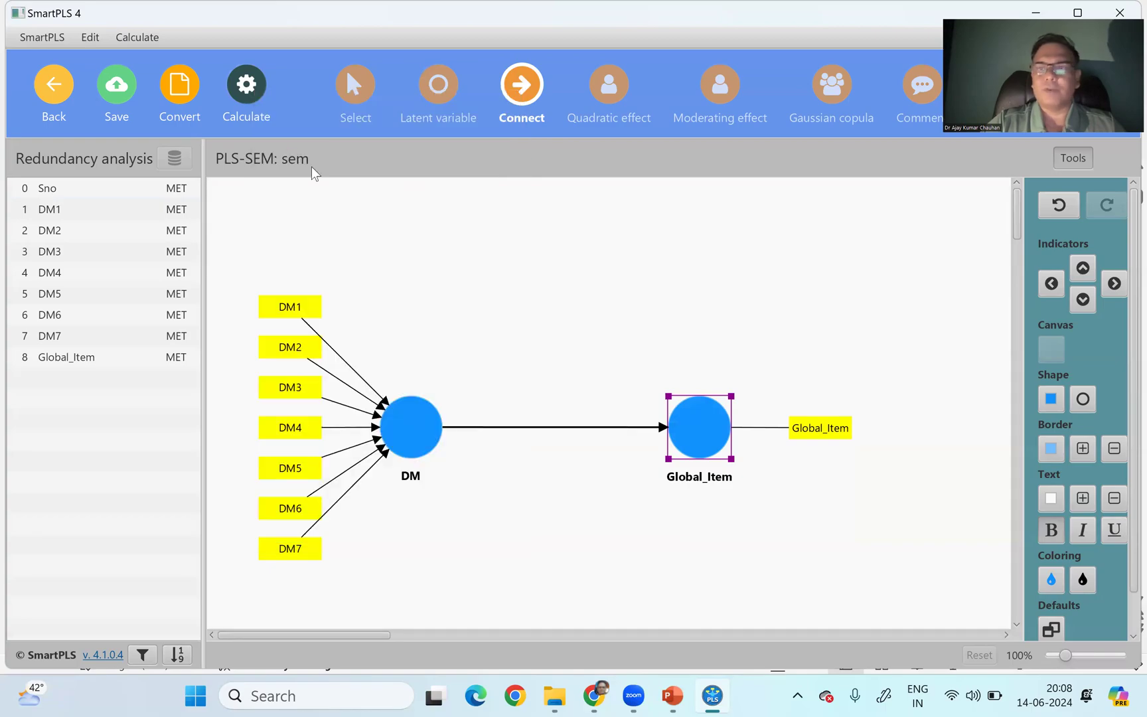
key(Return)
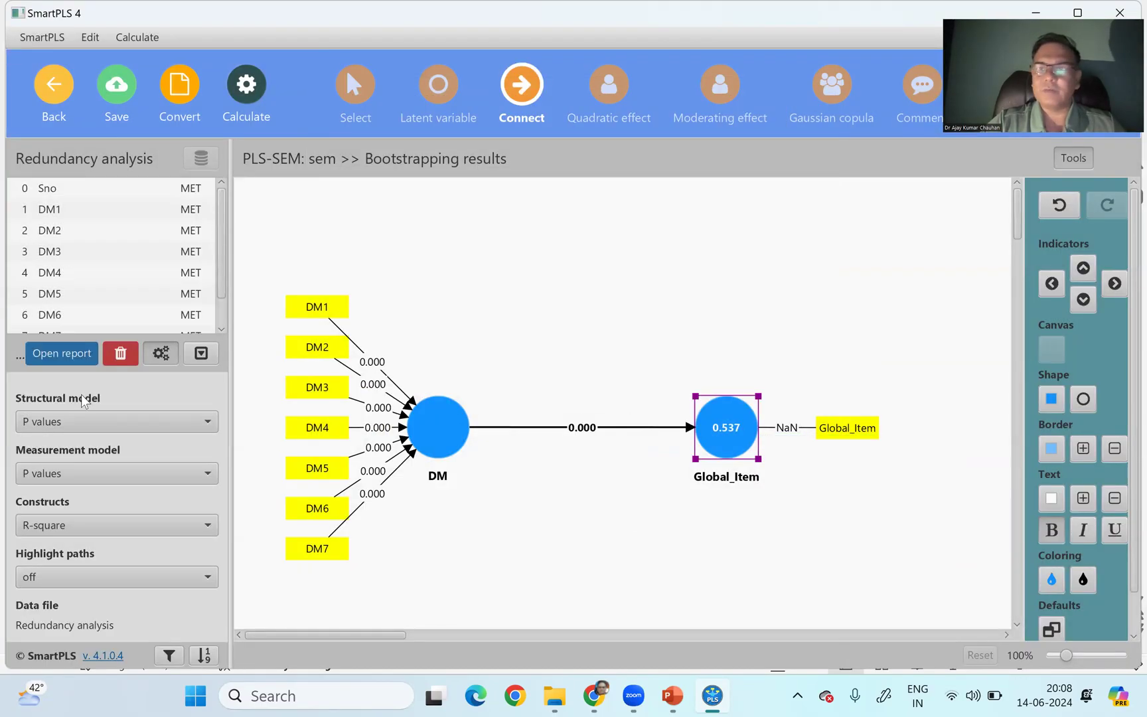
click(143, 422)
click(93, 490)
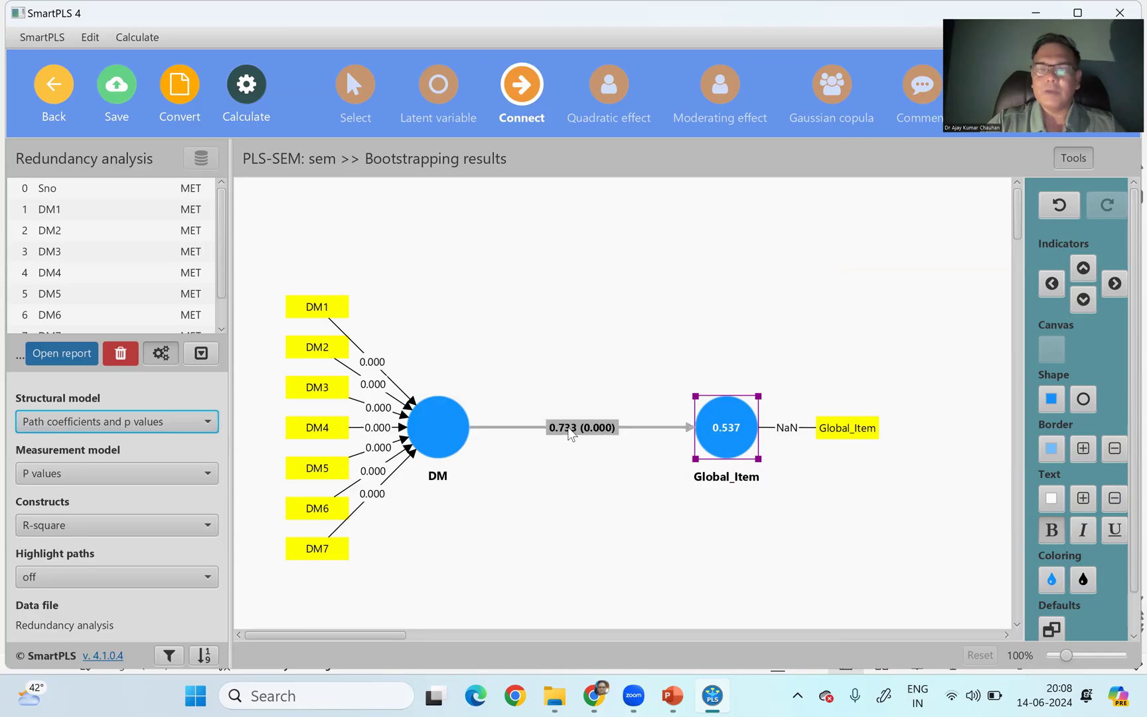
- Enlarge the text of the Global_Item construct by three increments and the DM to Global_Item path label by four
click(1084, 498)
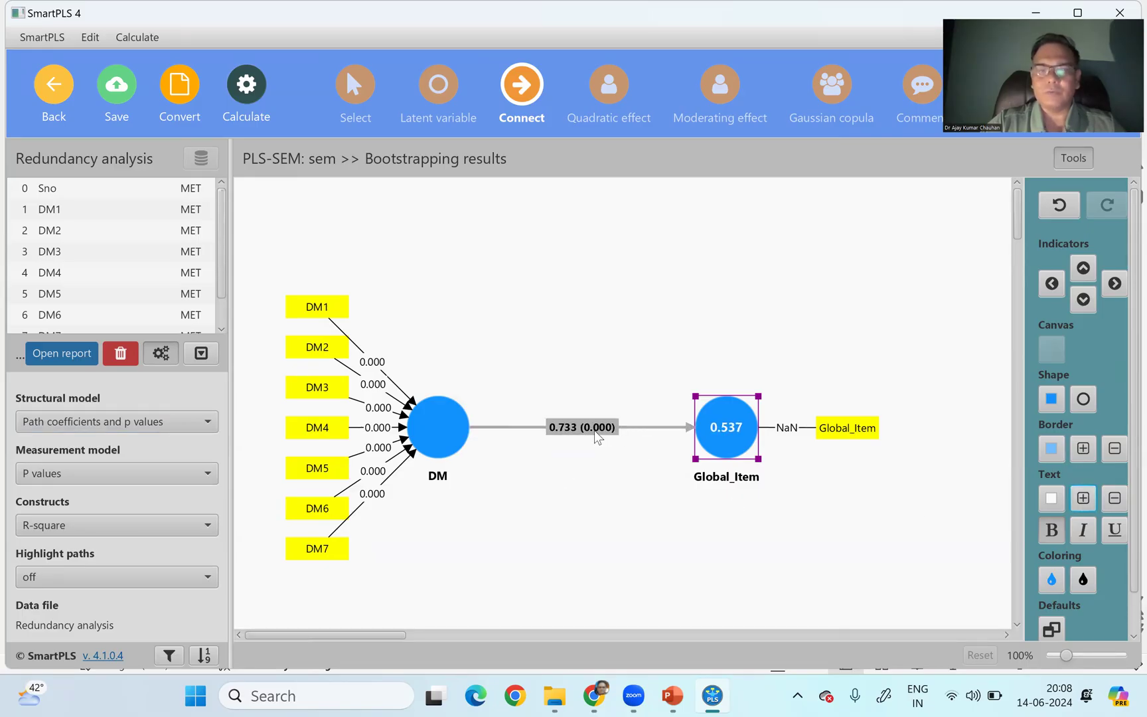
click(1084, 499)
click(1084, 498)
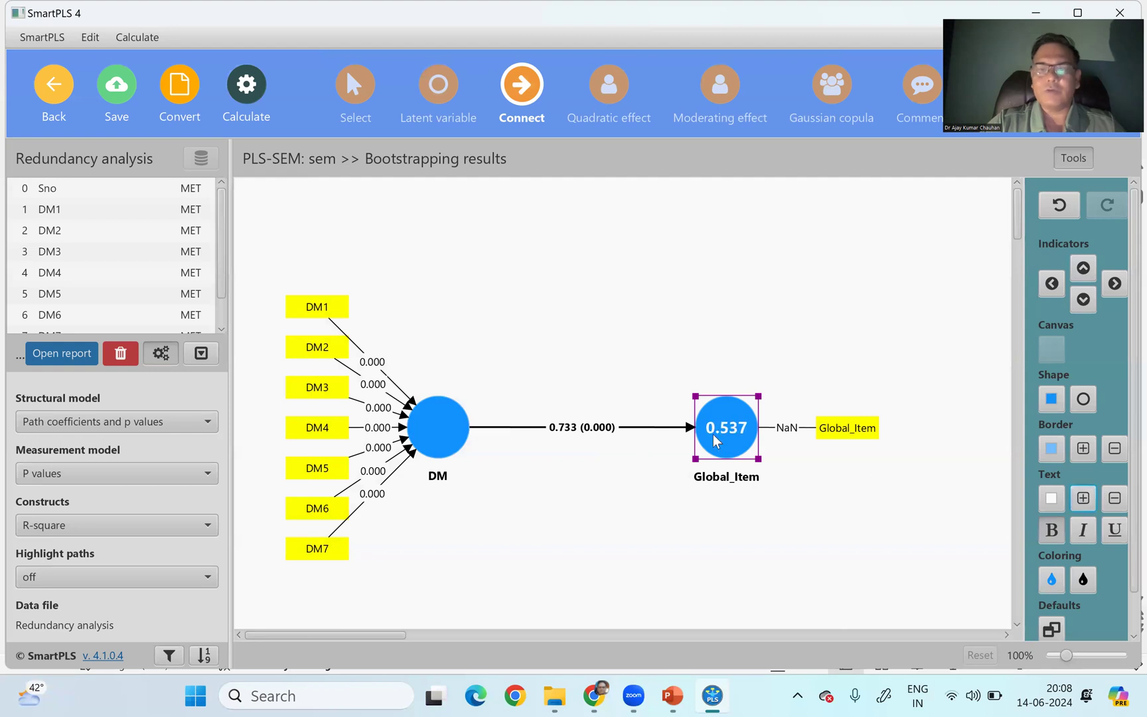
click(355, 86)
click(582, 427)
click(1084, 417)
click(1084, 416)
click(1083, 416)
click(1084, 416)
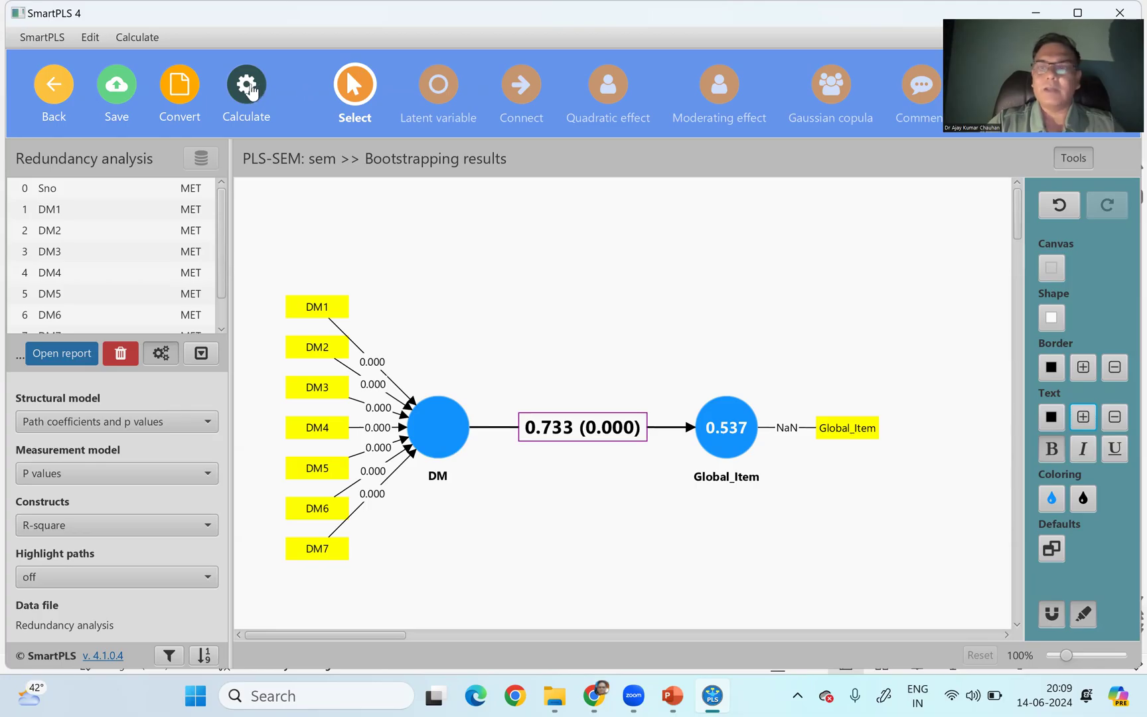
- Run the consistent PLS-SEM algorithm and view the outer model collinearity statistics (VIF) in its report
click(248, 88)
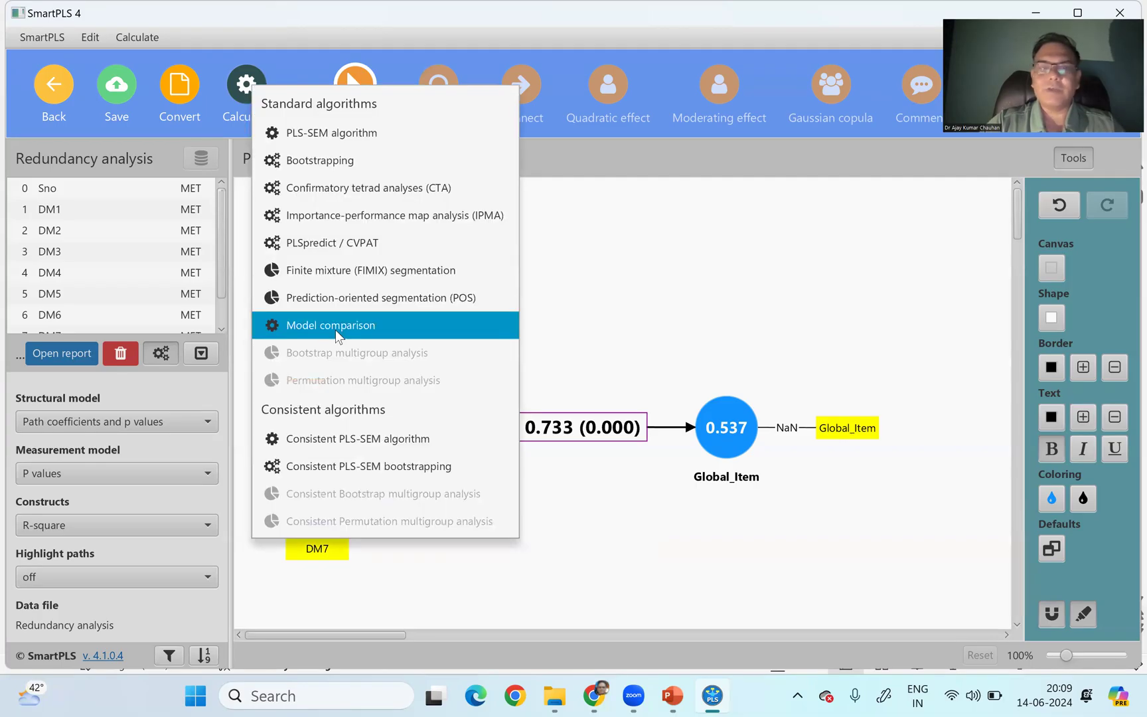
click(355, 443)
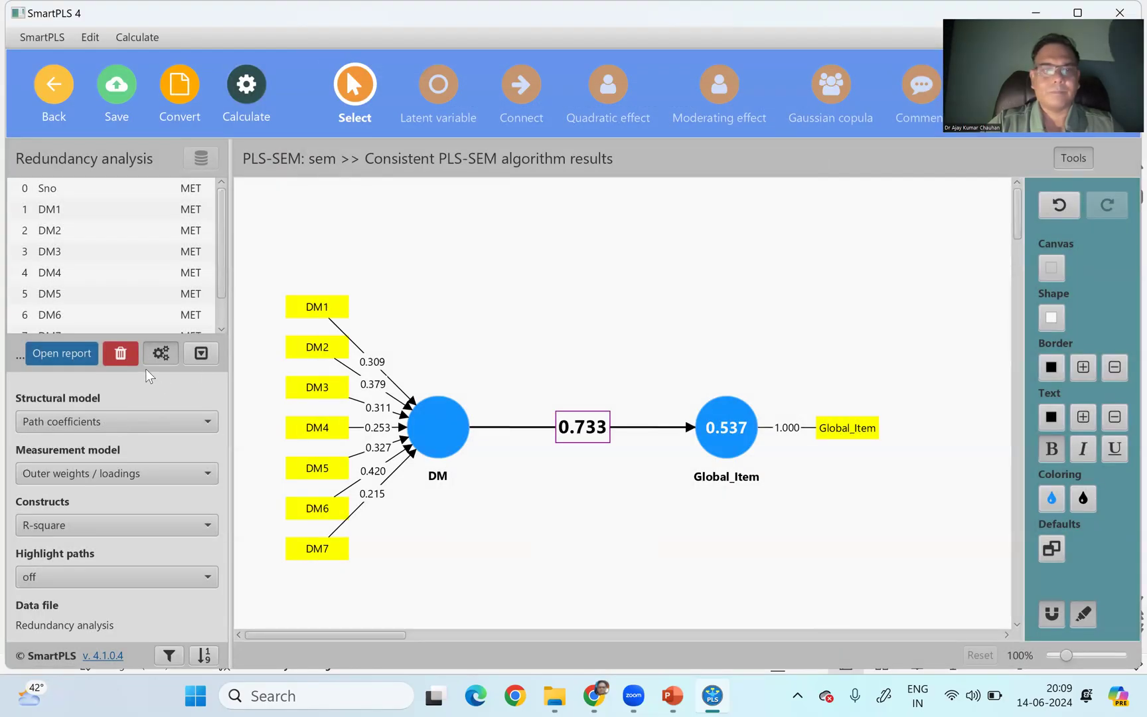
click(74, 353)
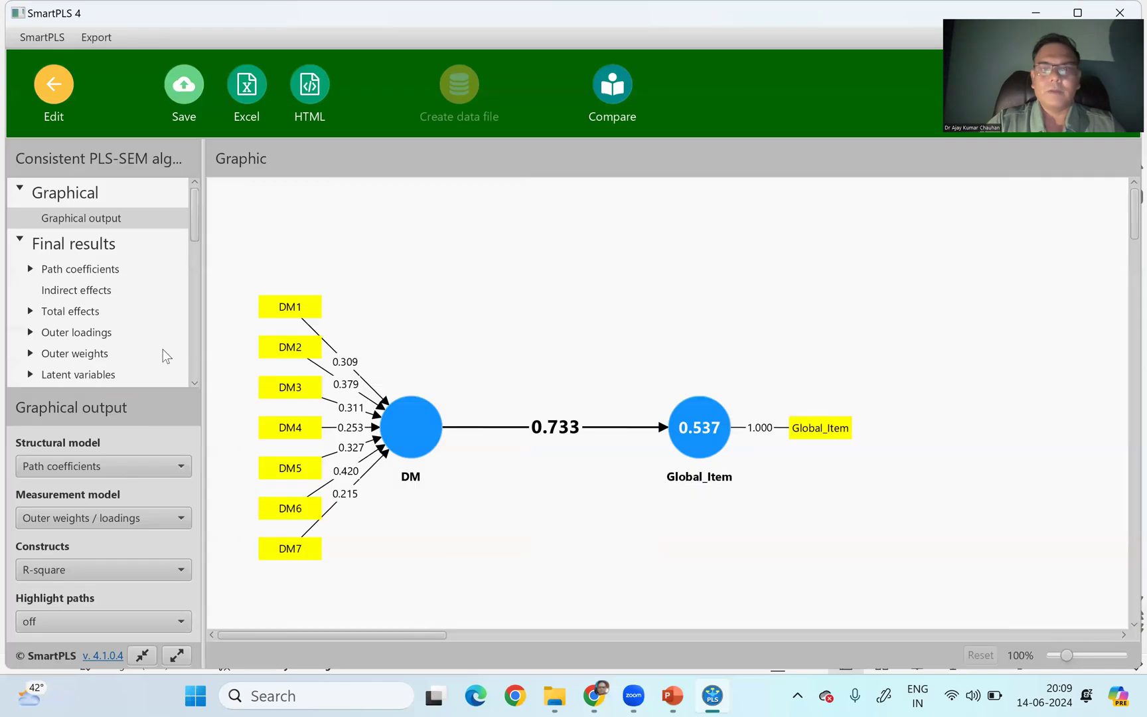
scroll(192, 291, down, 5)
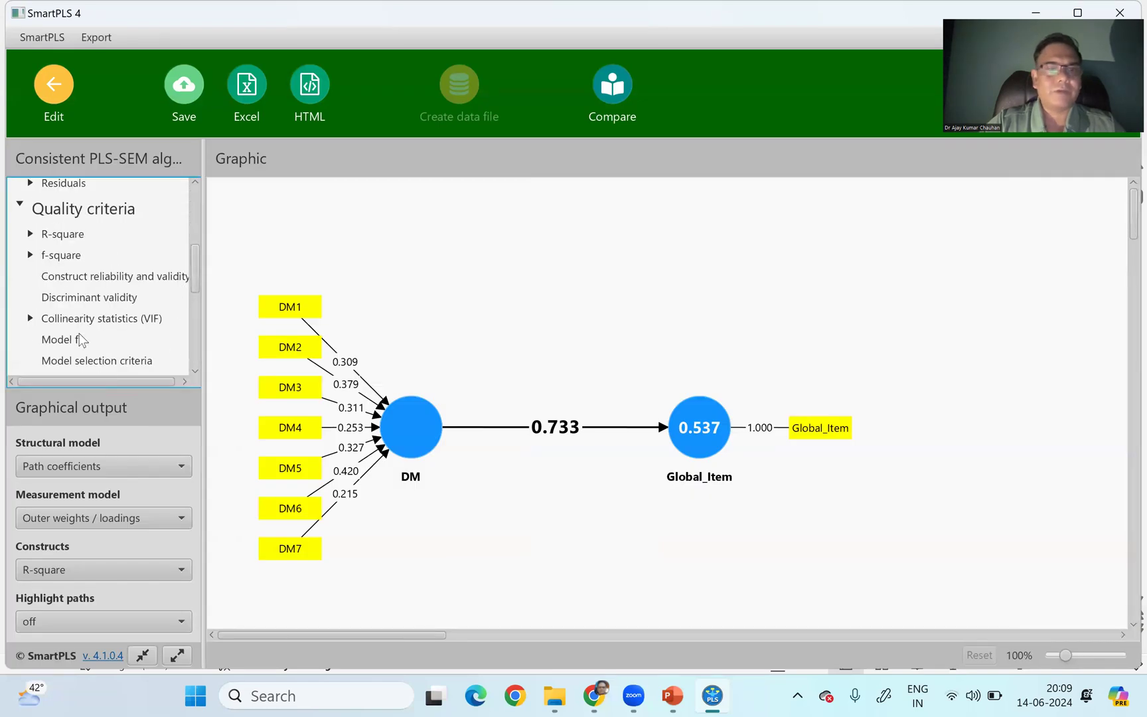
click(100, 321)
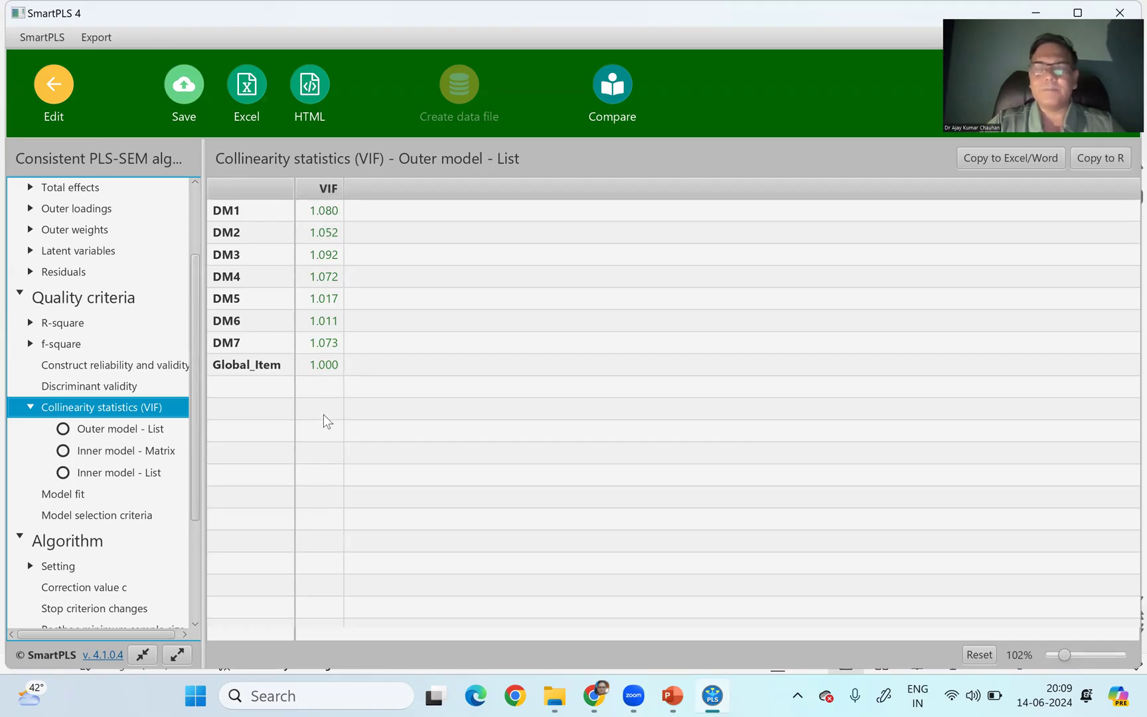
- Leave the report and return to the workspace, saving the changes to the sem model
click(45, 95)
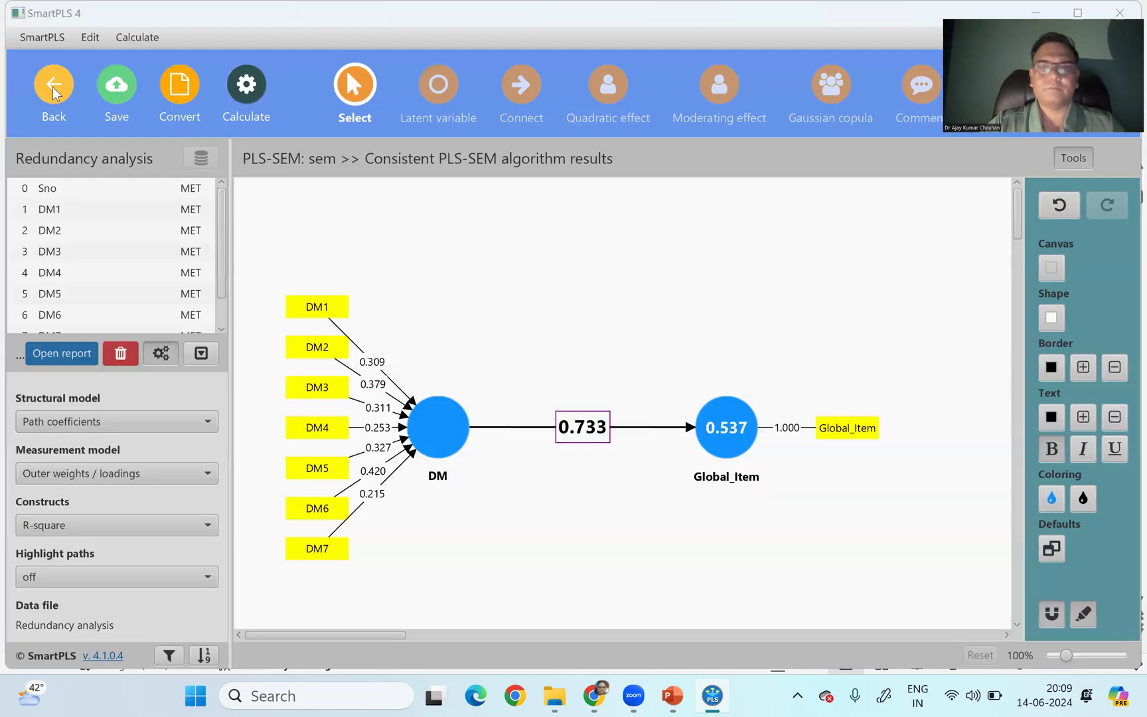
click(53, 93)
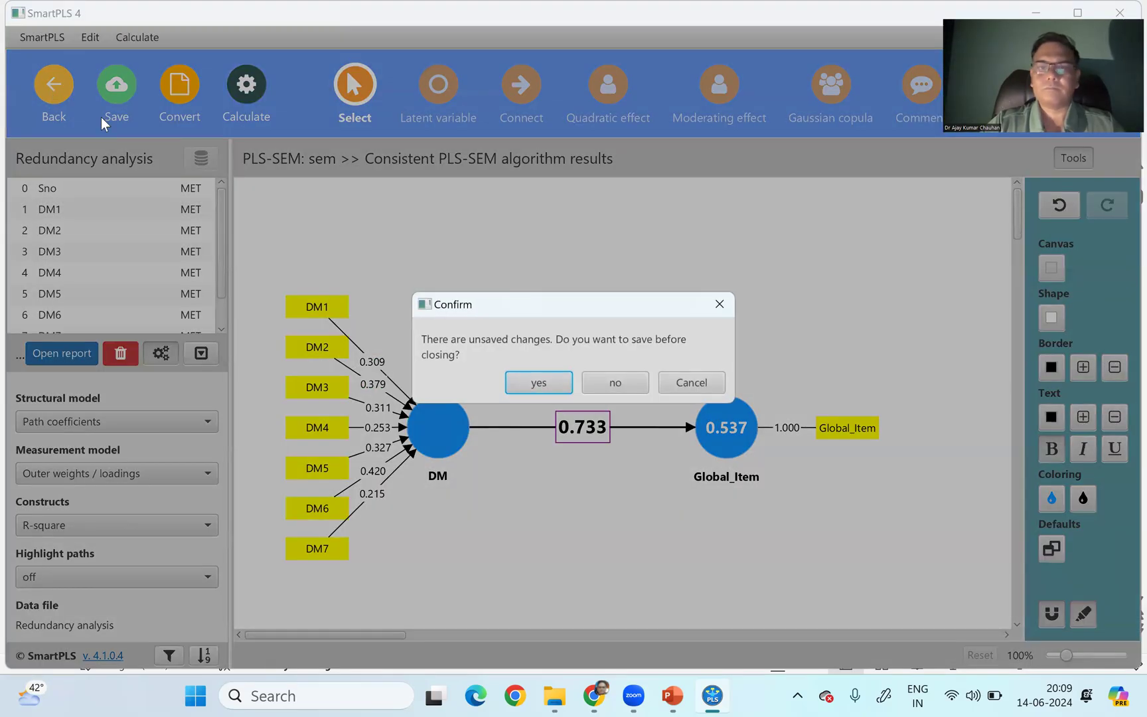
click(541, 383)
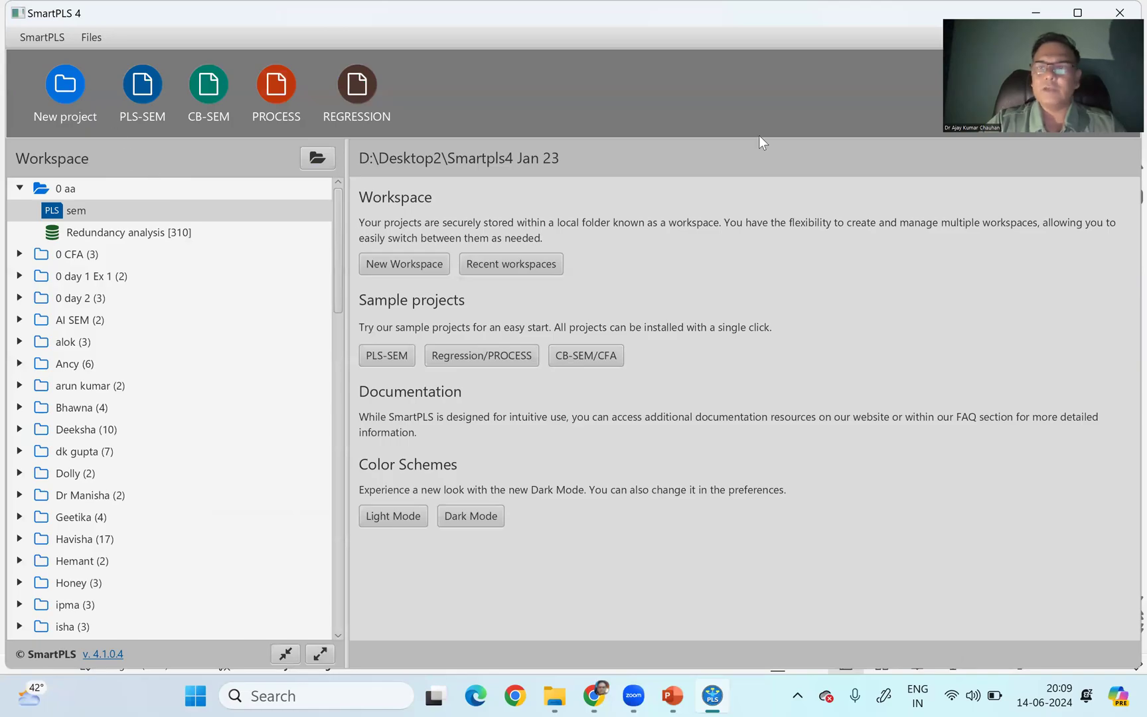